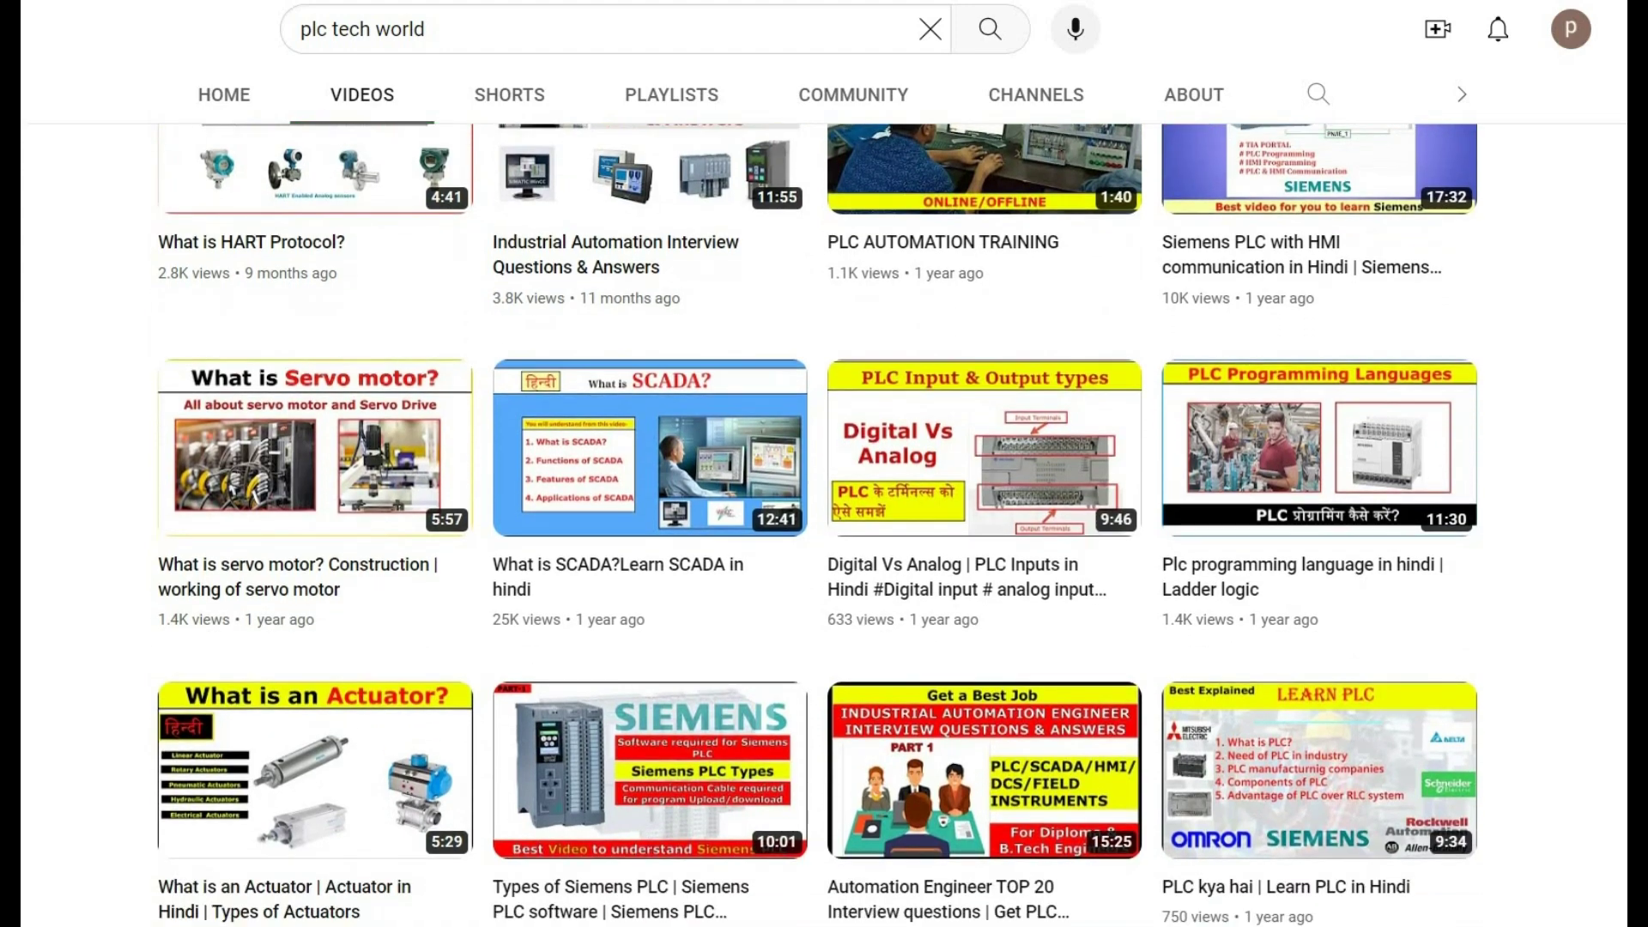
scroll(817, 525, "down", 2)
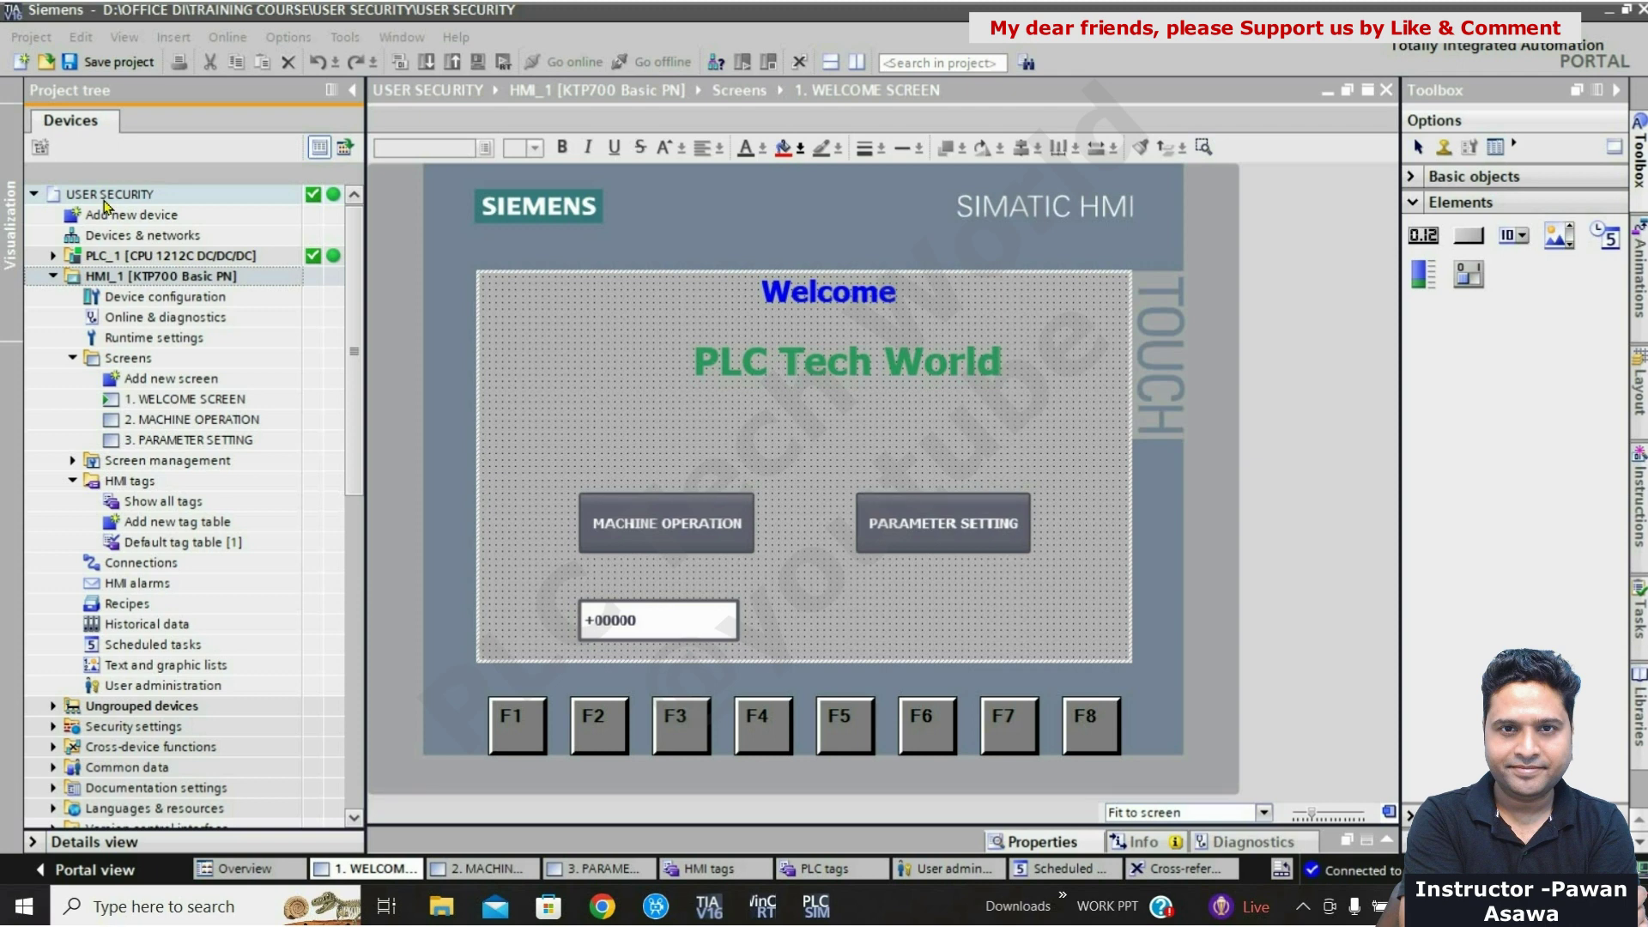
Step: Check the MACHINE OPERATION and PARAMETER SETTING screens of HMI_1, then show all HMI tags
left_click(100, 260)
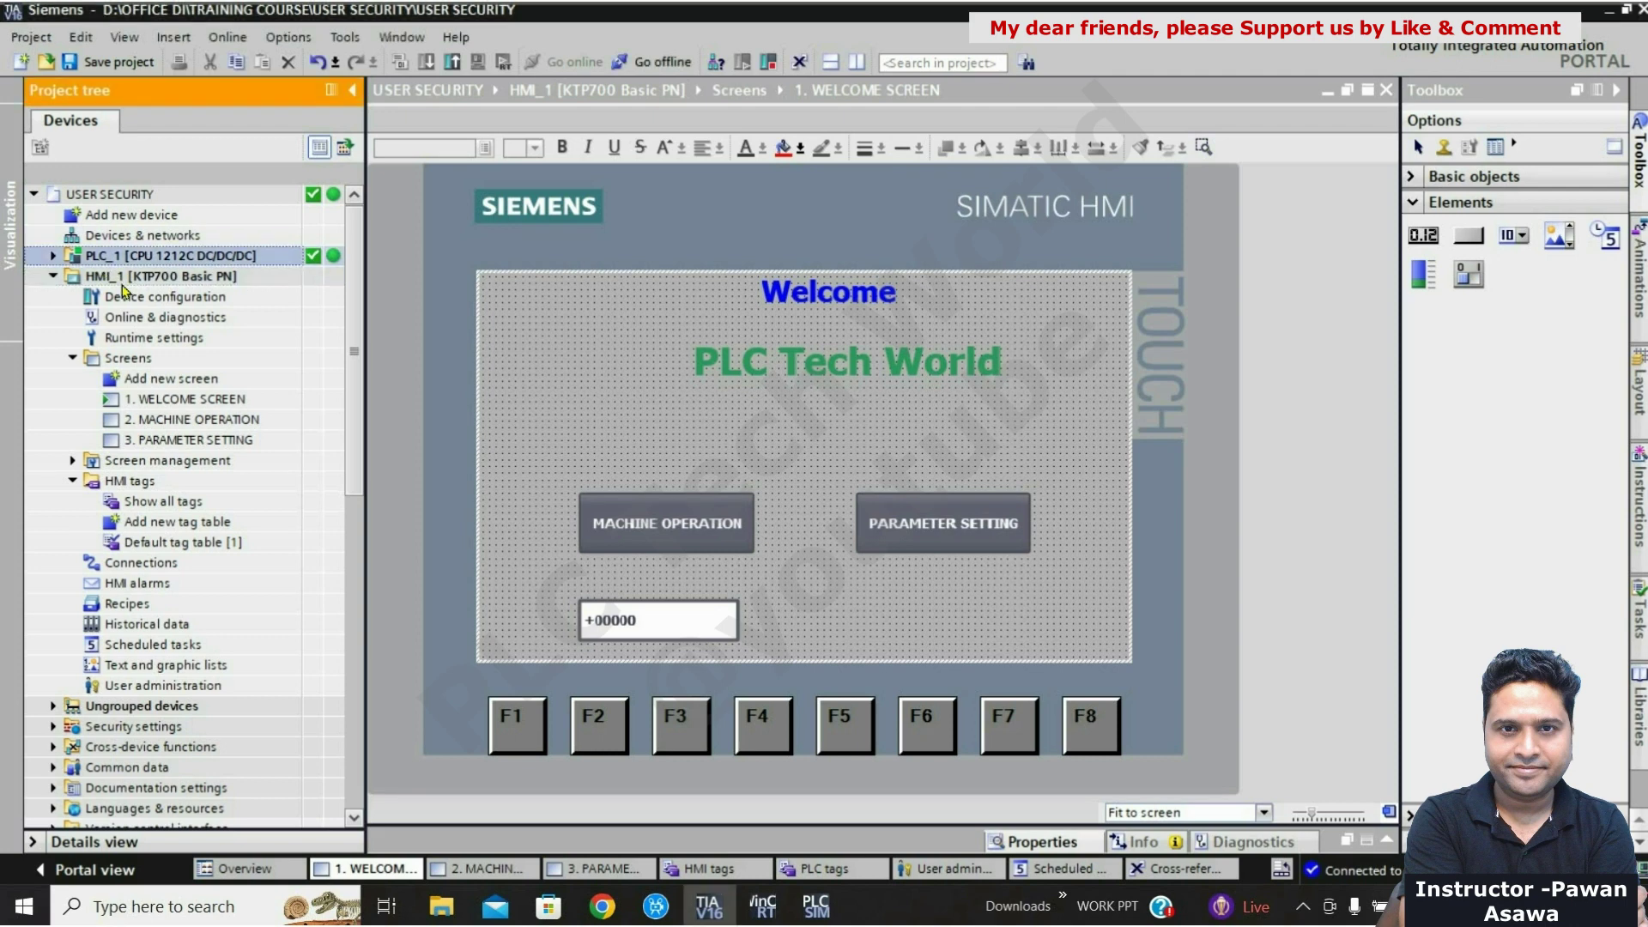
left_click(125, 283)
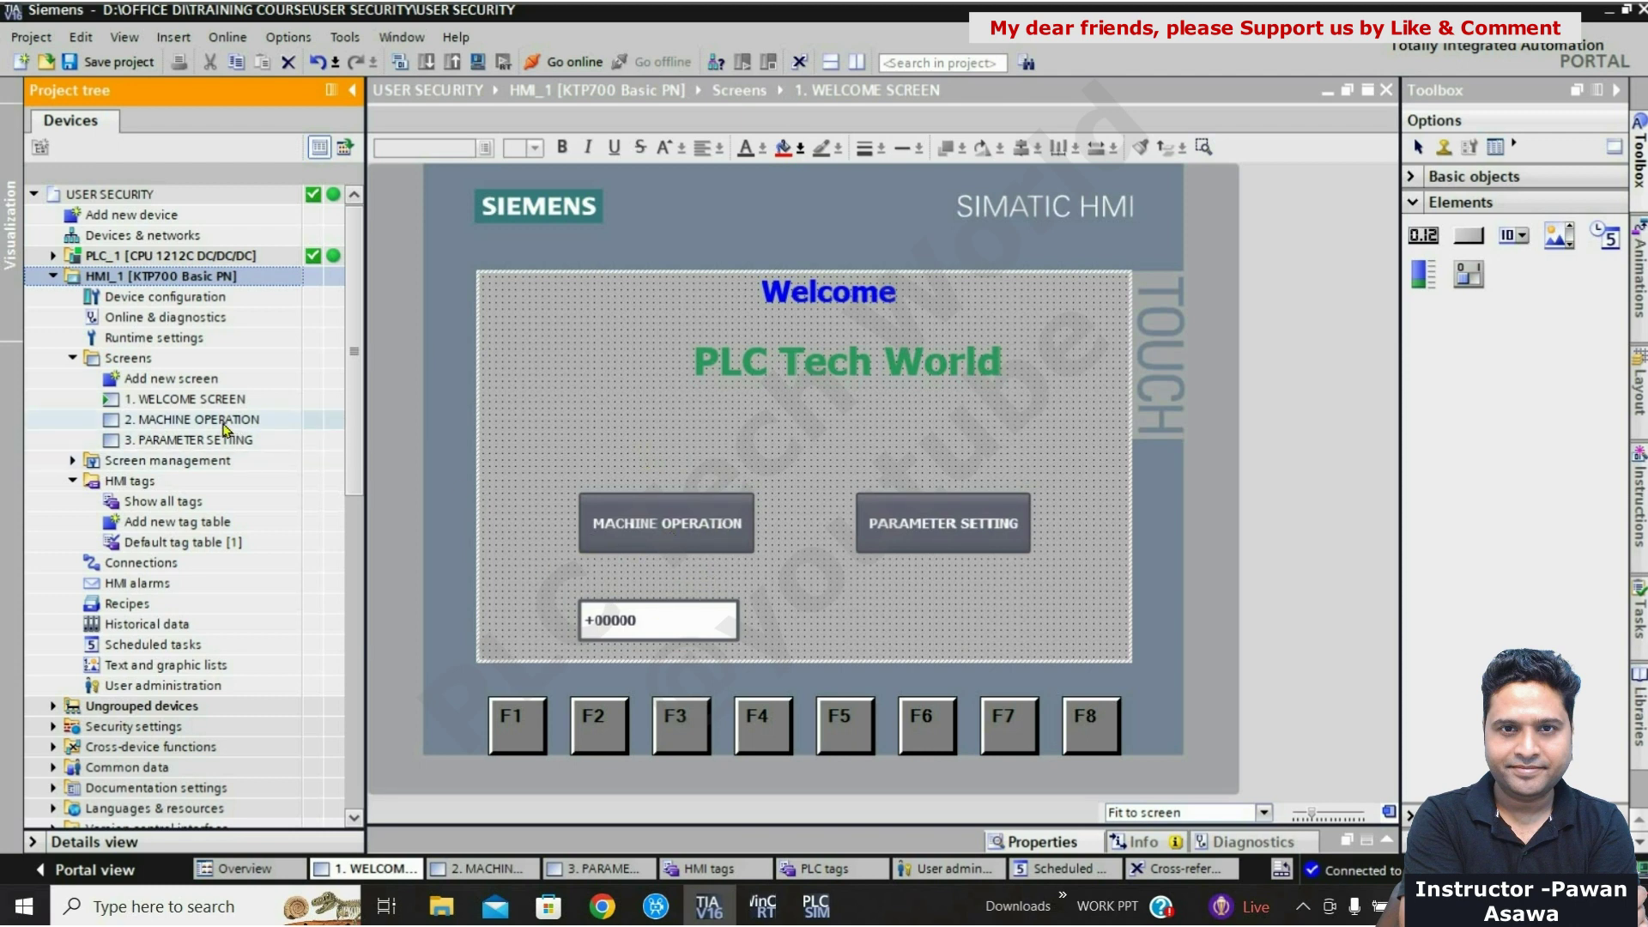
double_click(224, 423)
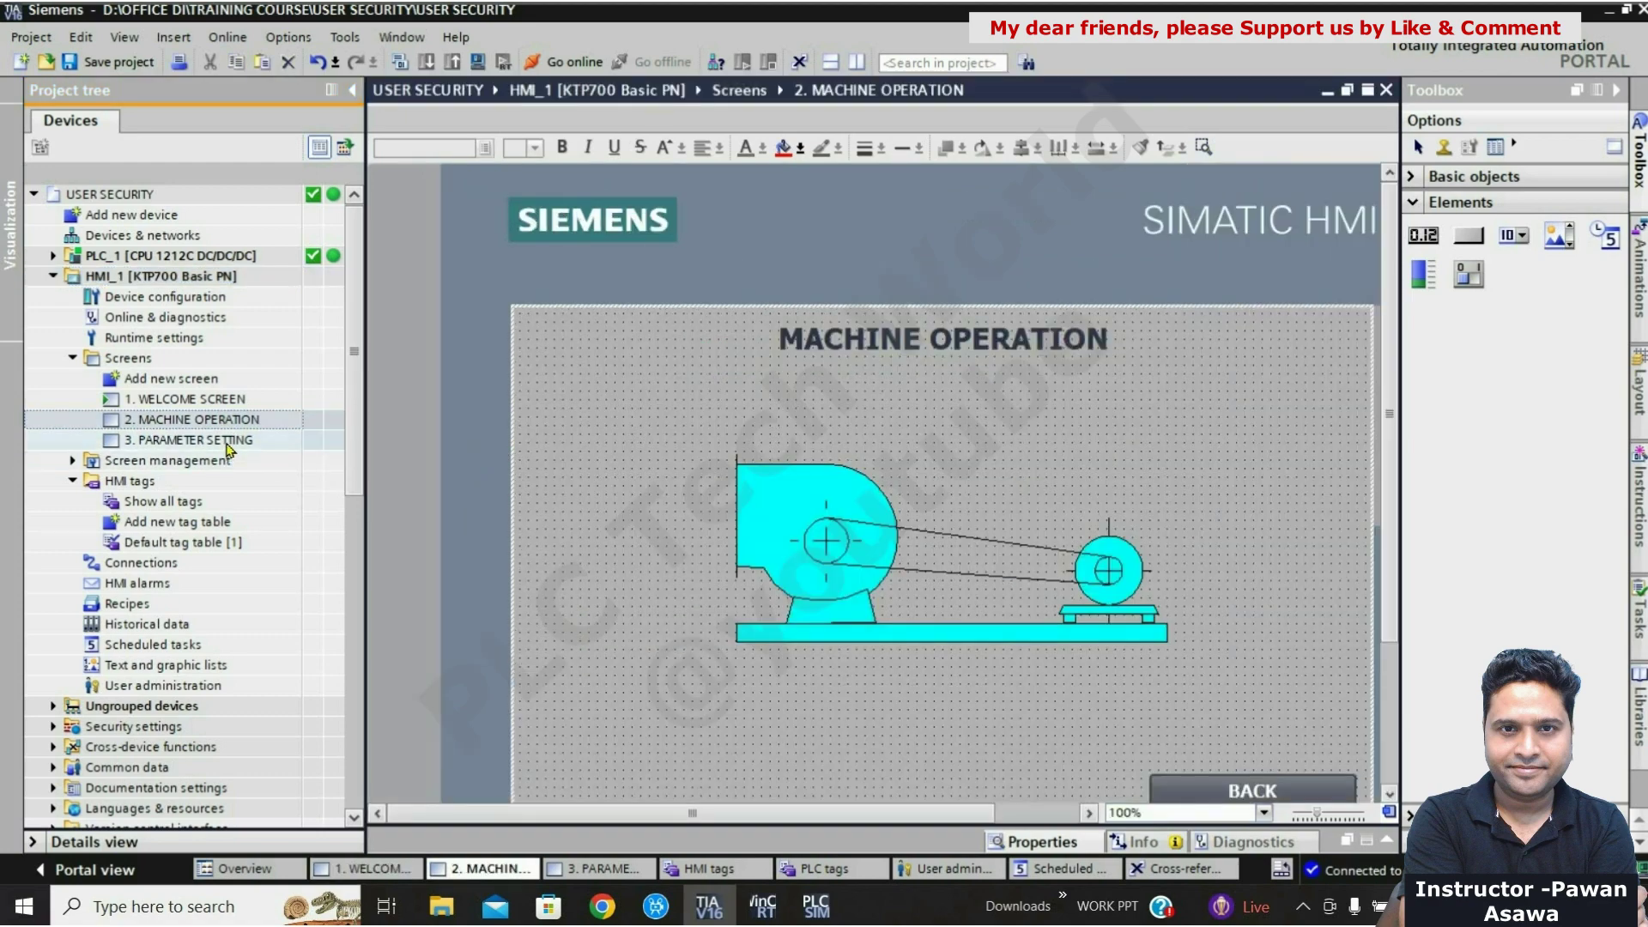
double_click(185, 399)
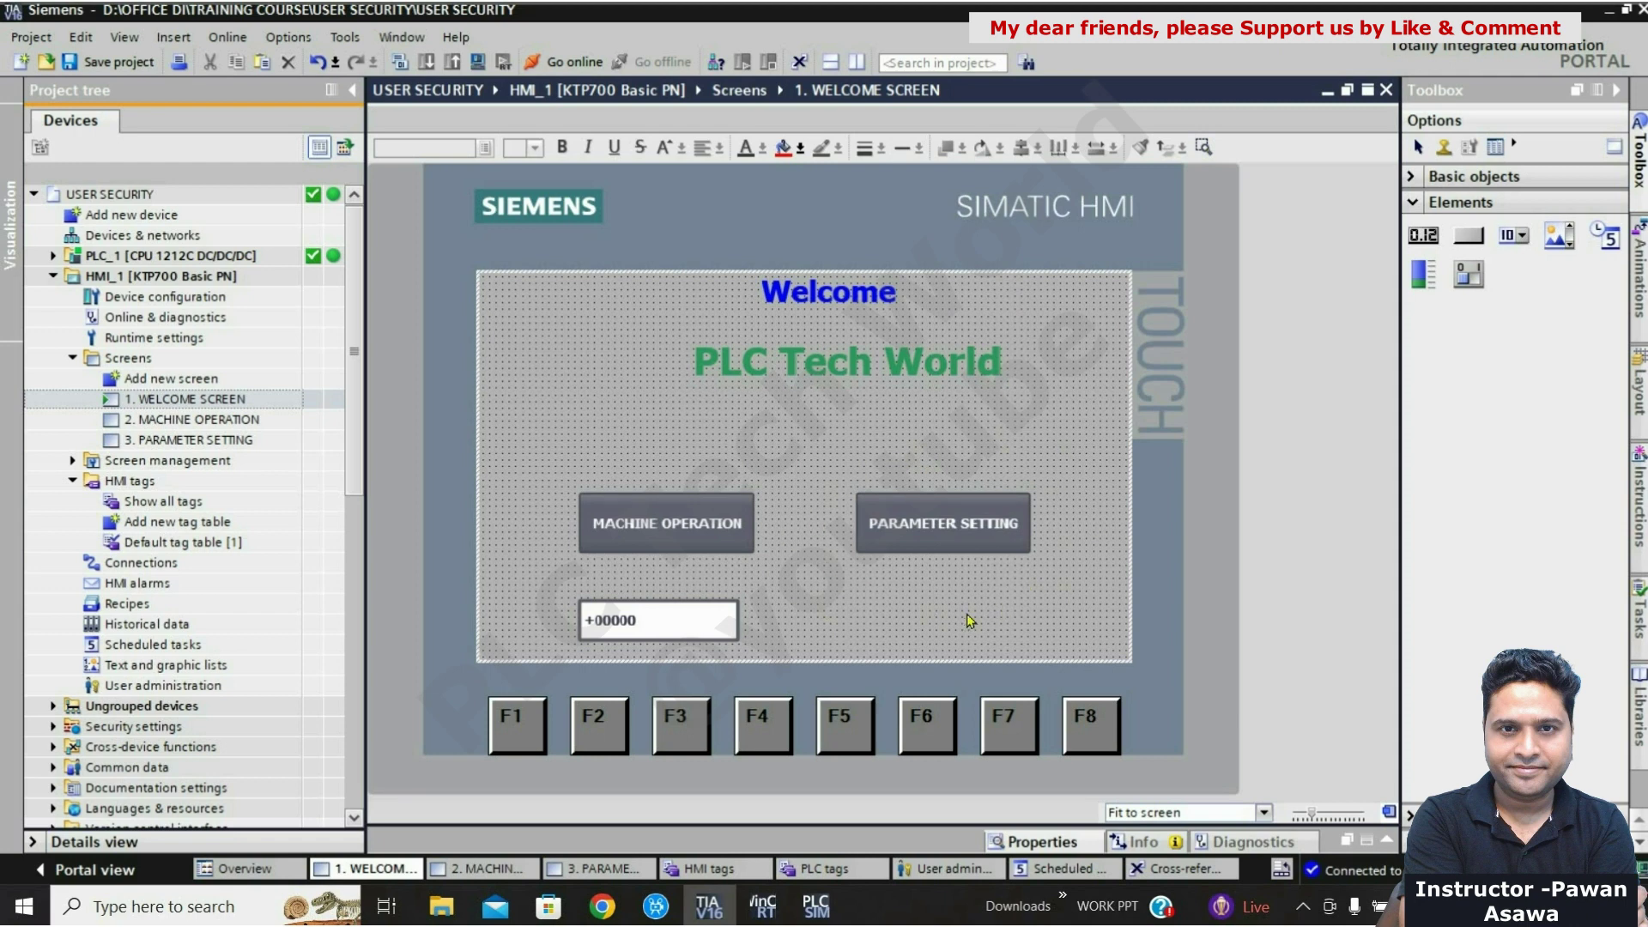
double_click(213, 441)
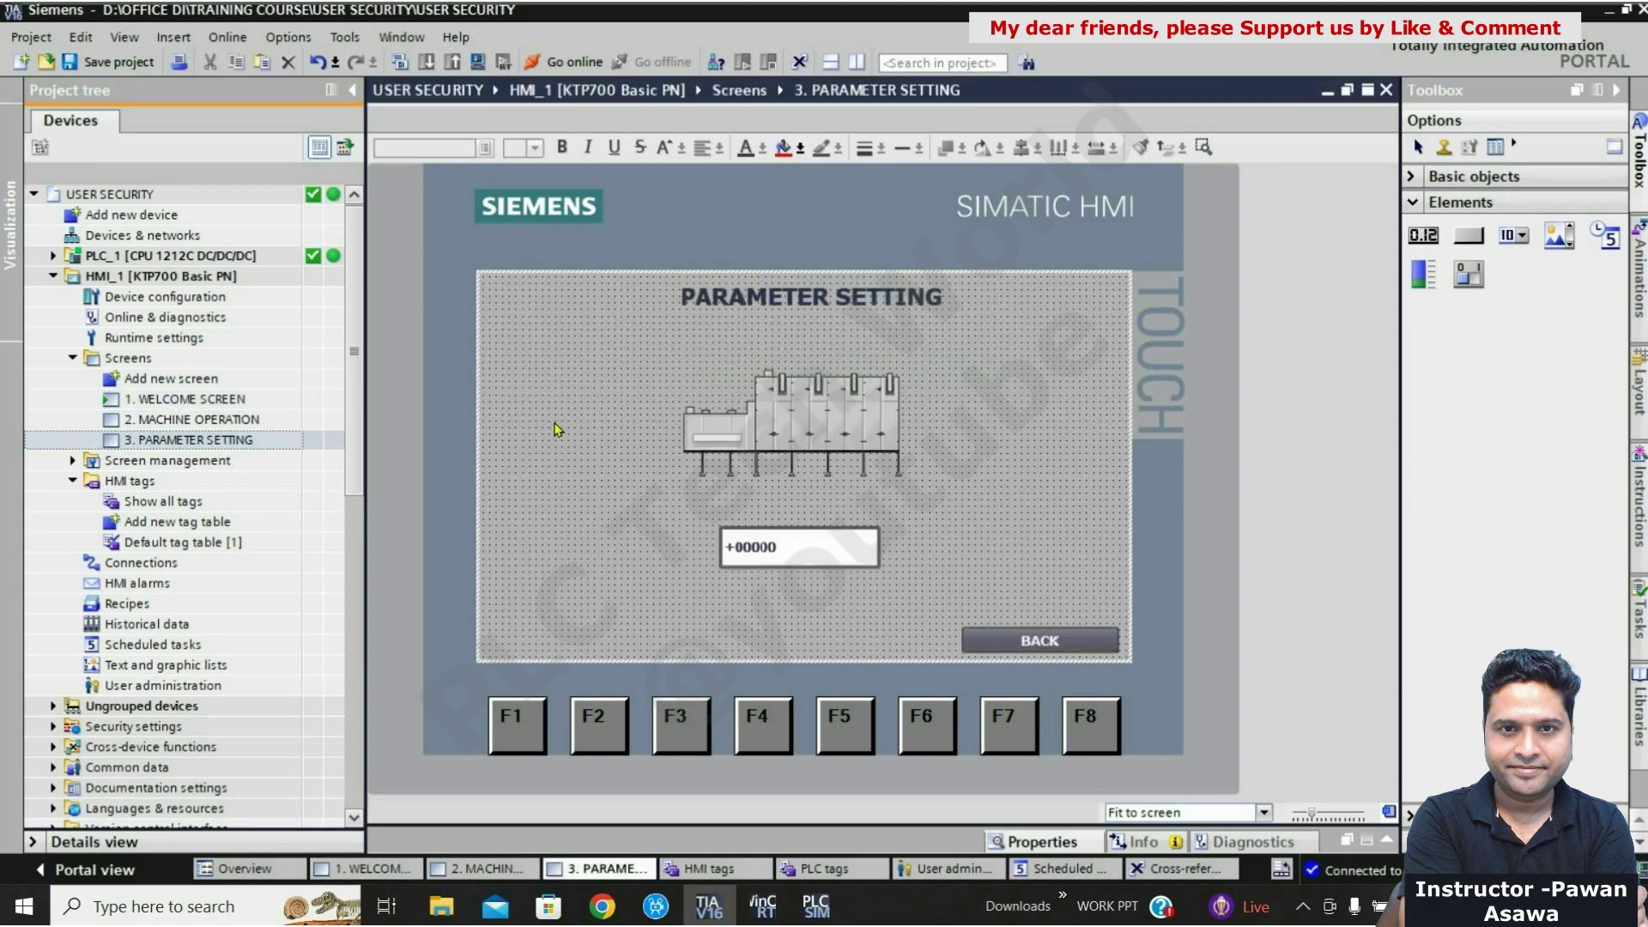
double_click(225, 400)
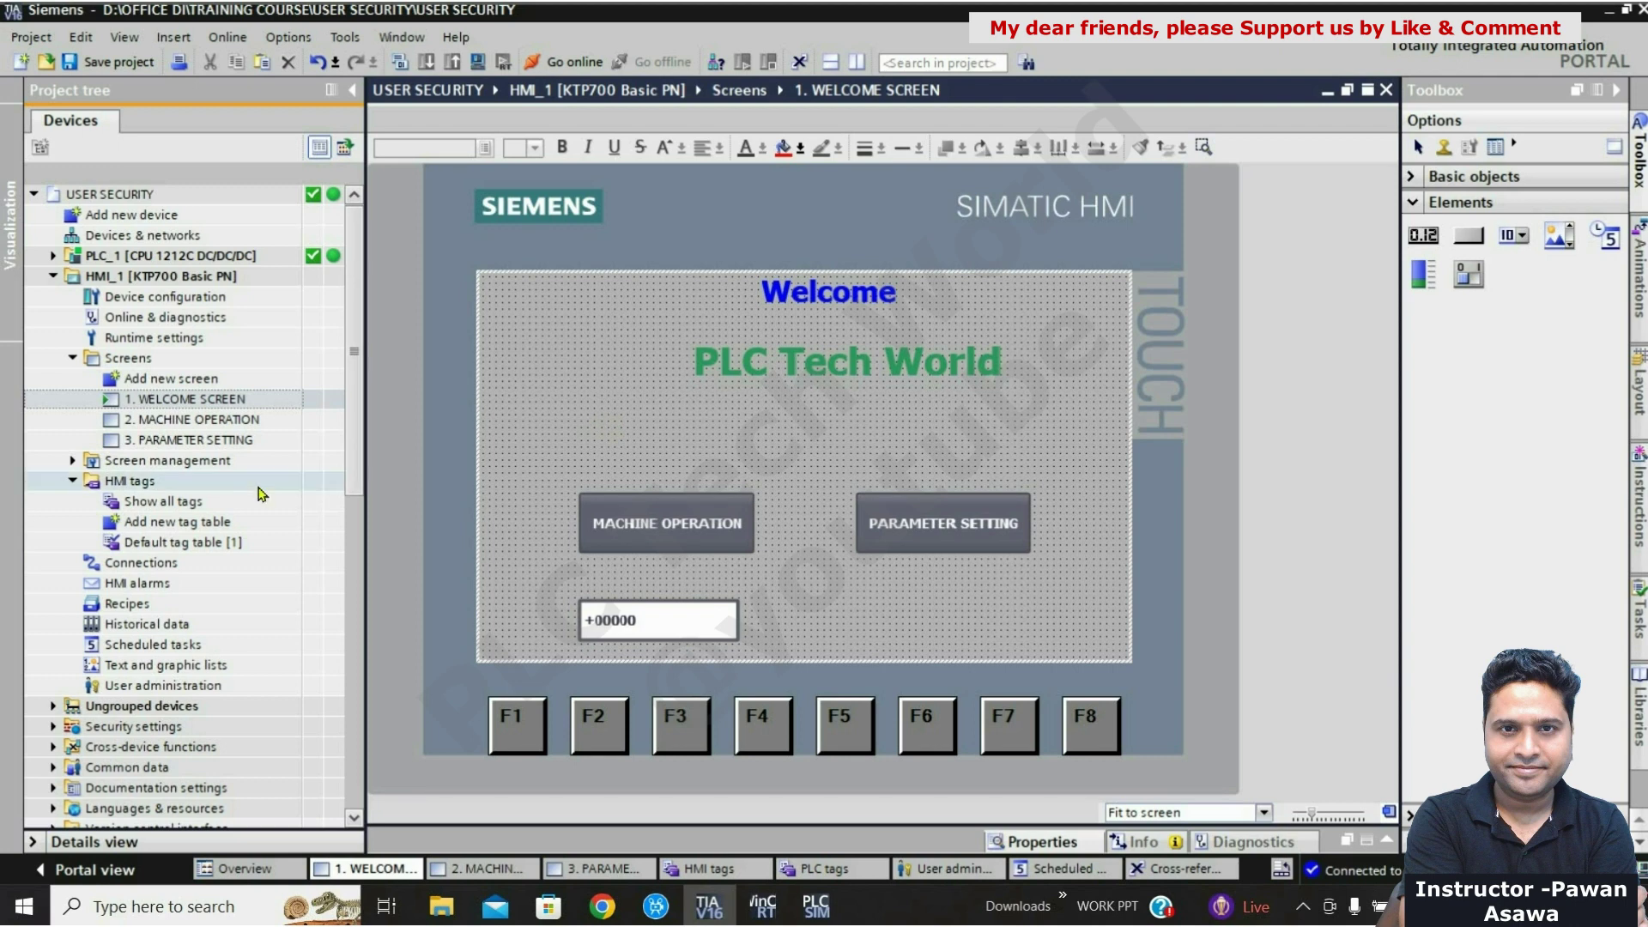
double_click(179, 506)
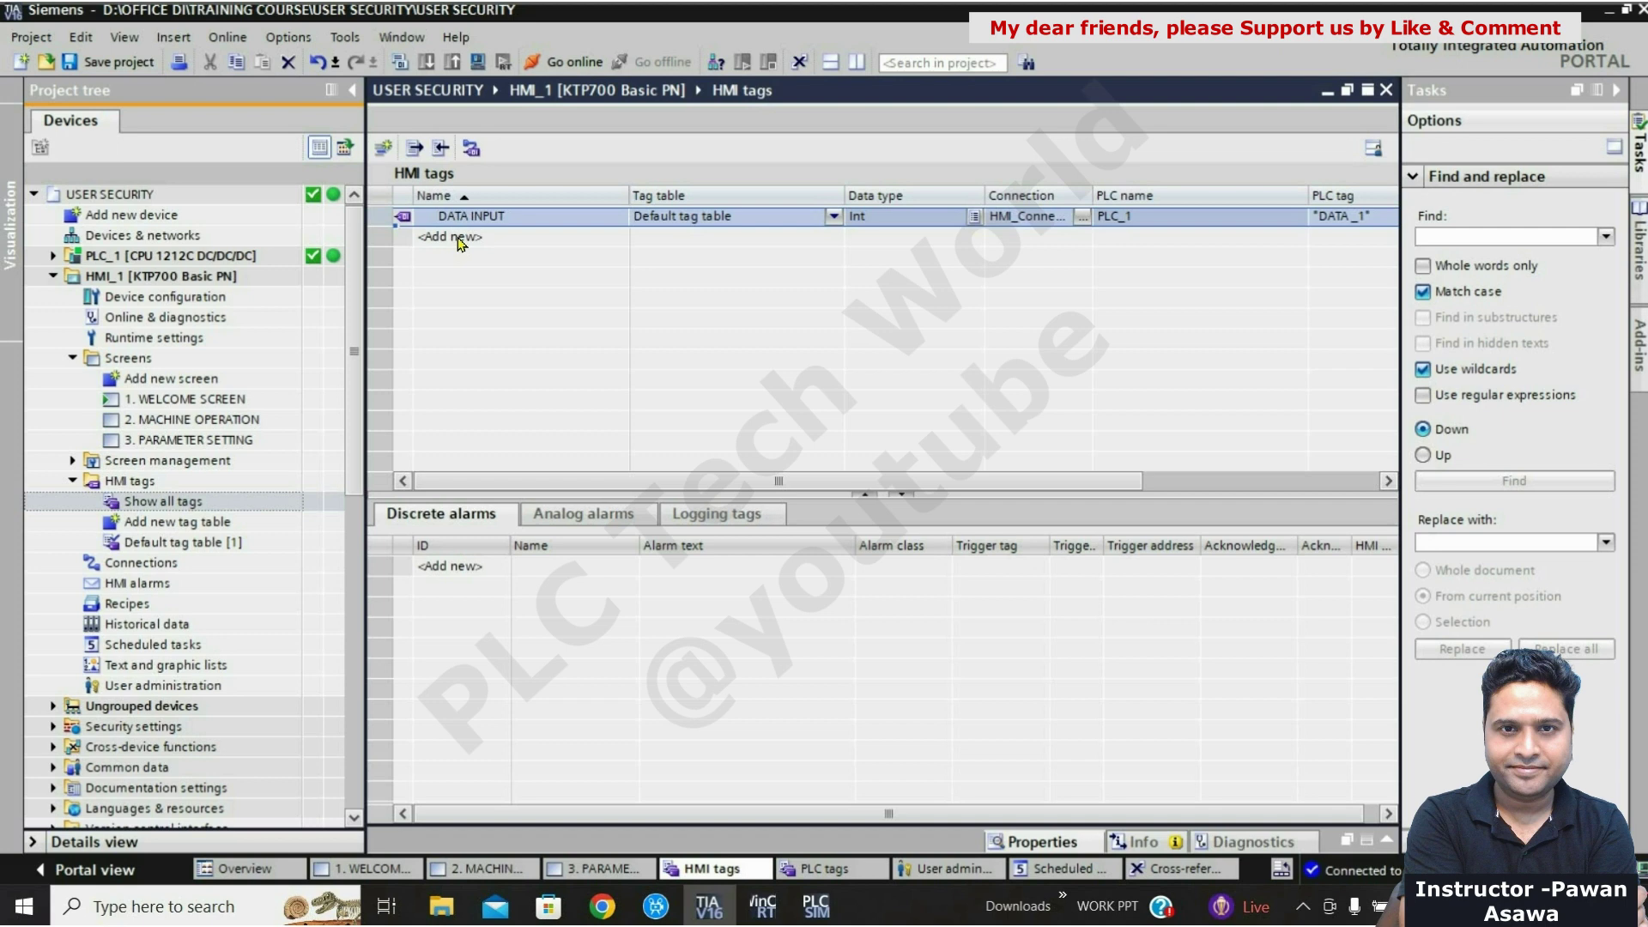
Step: Add HMI tag USER_NAME, WString, as an <Internal tag>, then reopen 1. WELCOME SCREEN
double_click(461, 239)
type("USER_NAME")
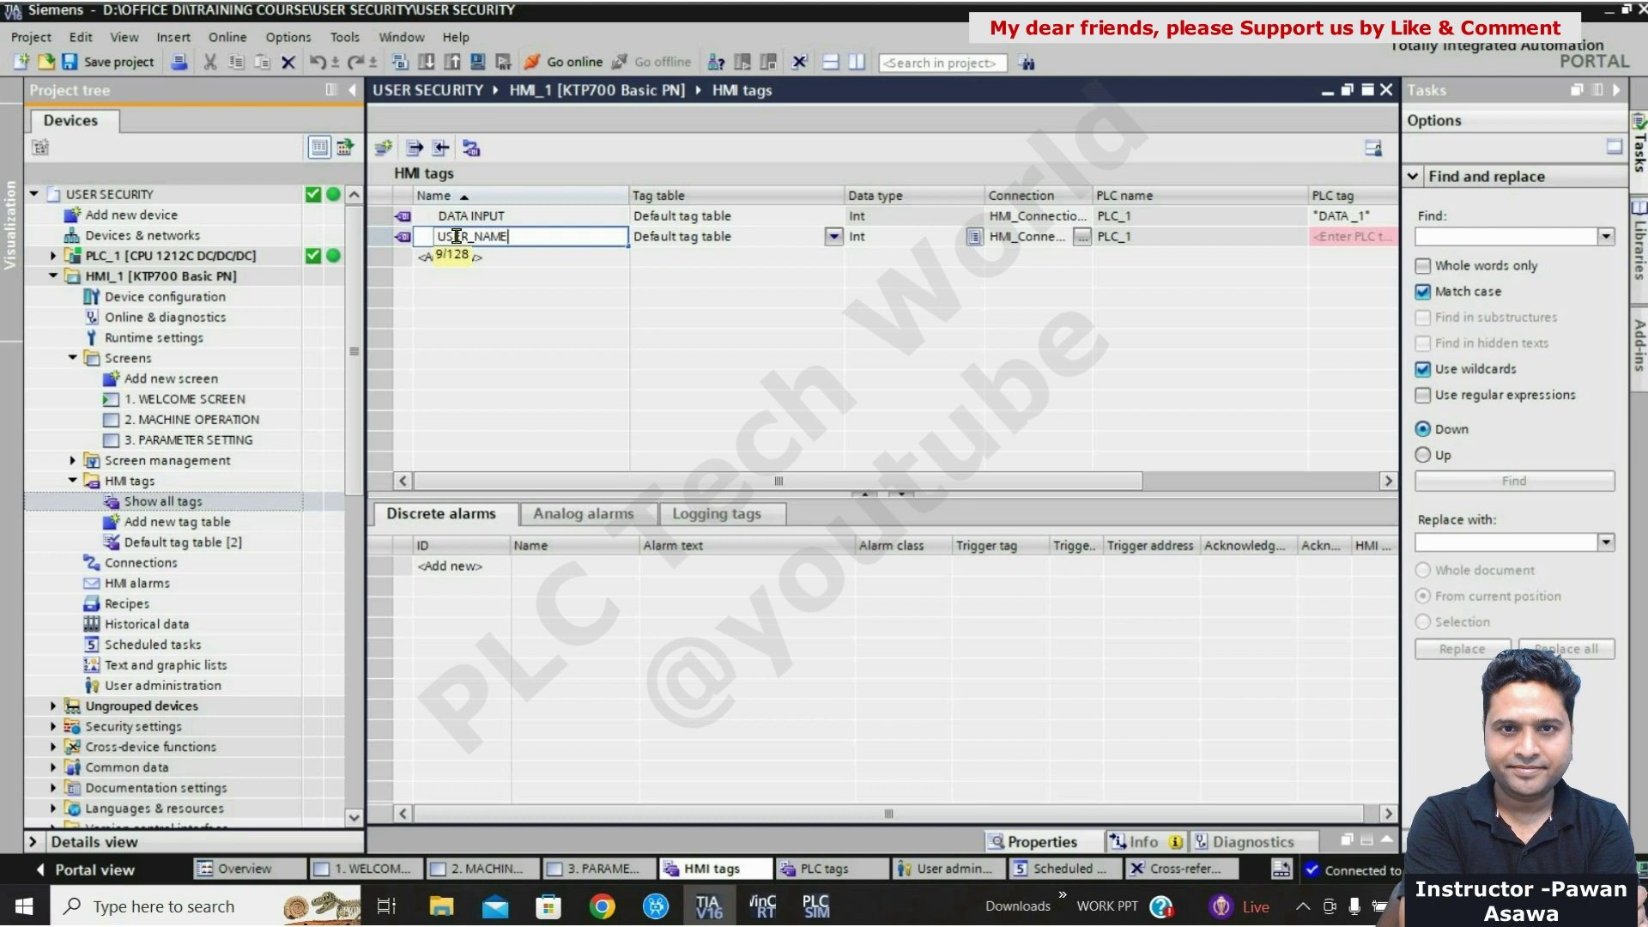
key("Return")
left_click(887, 245)
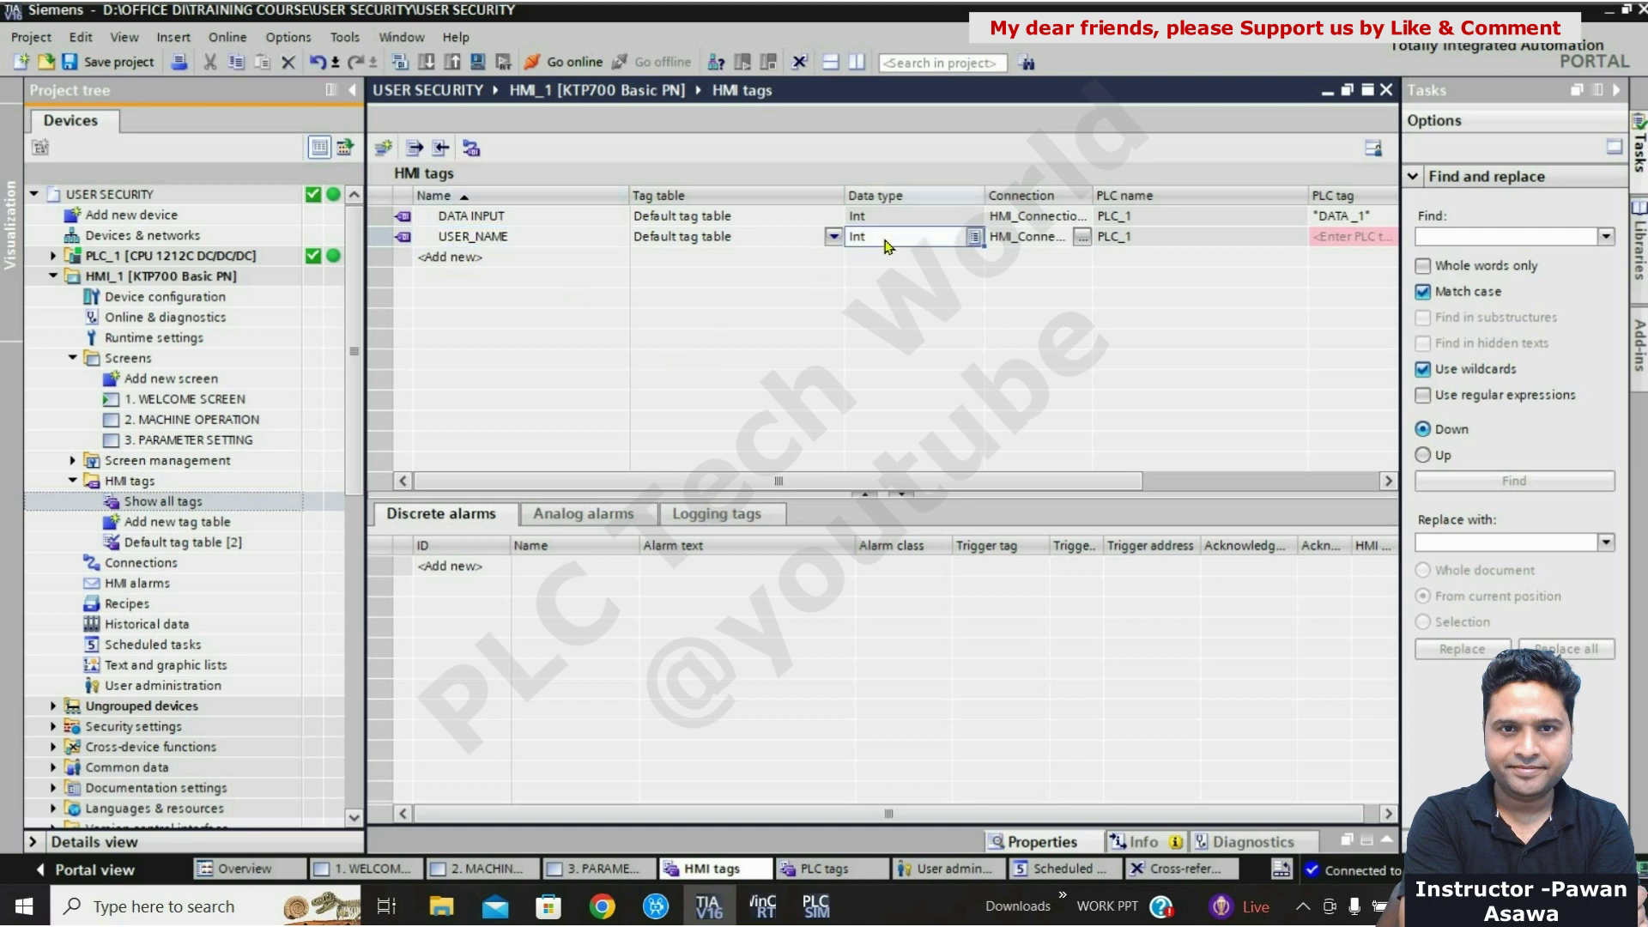
type("W")
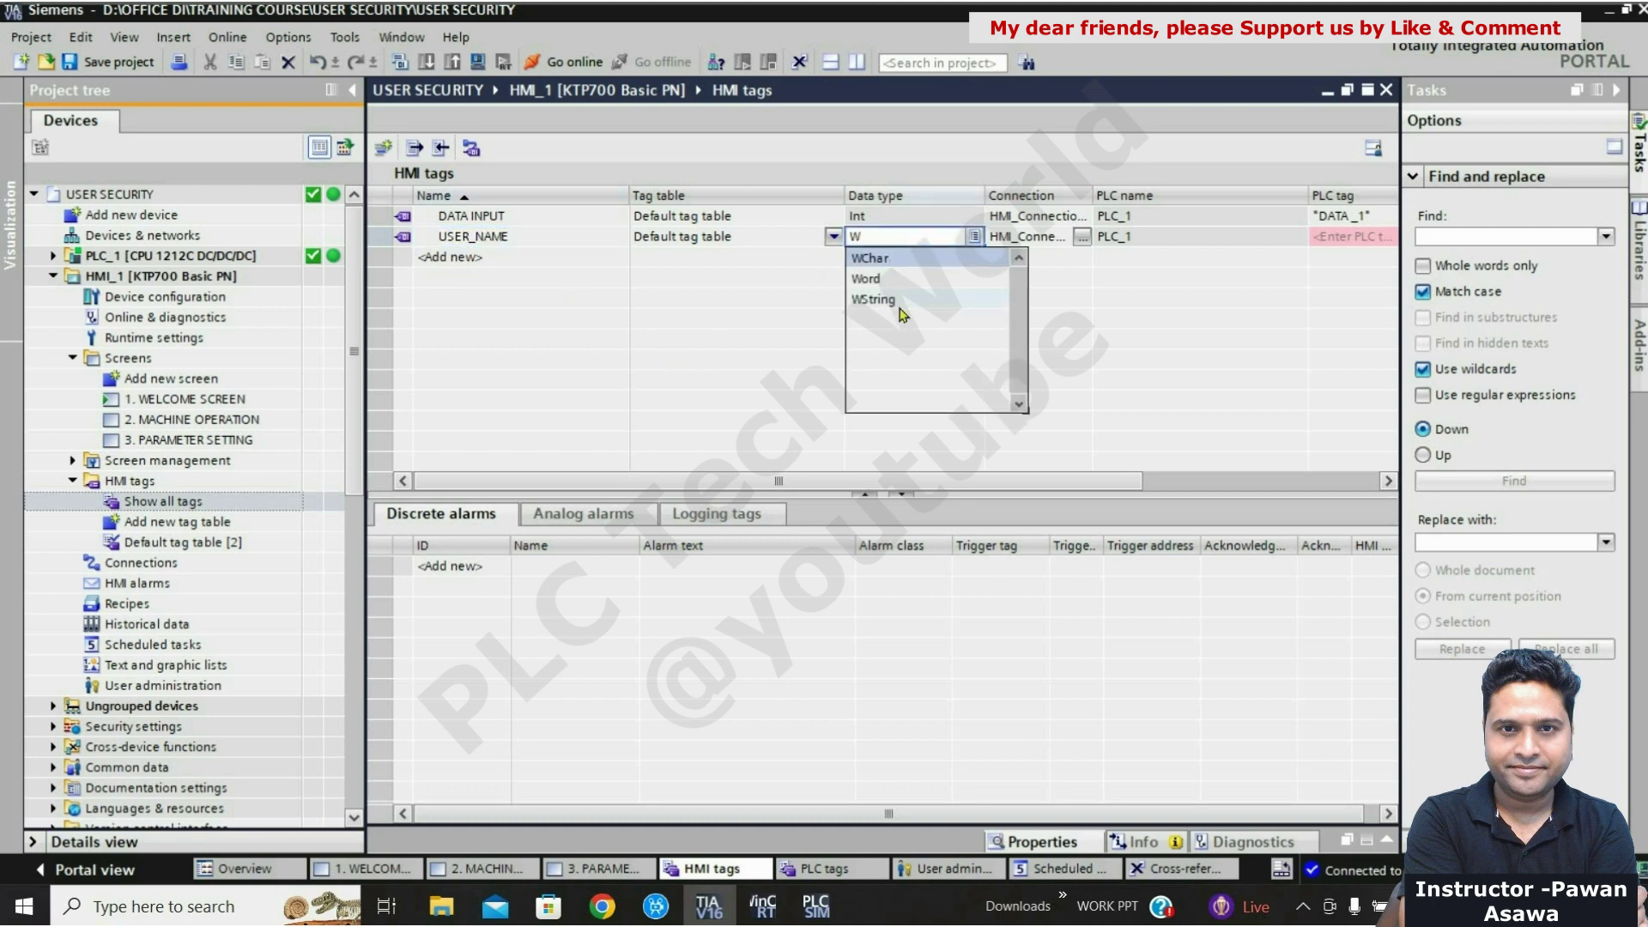
left_click(901, 299)
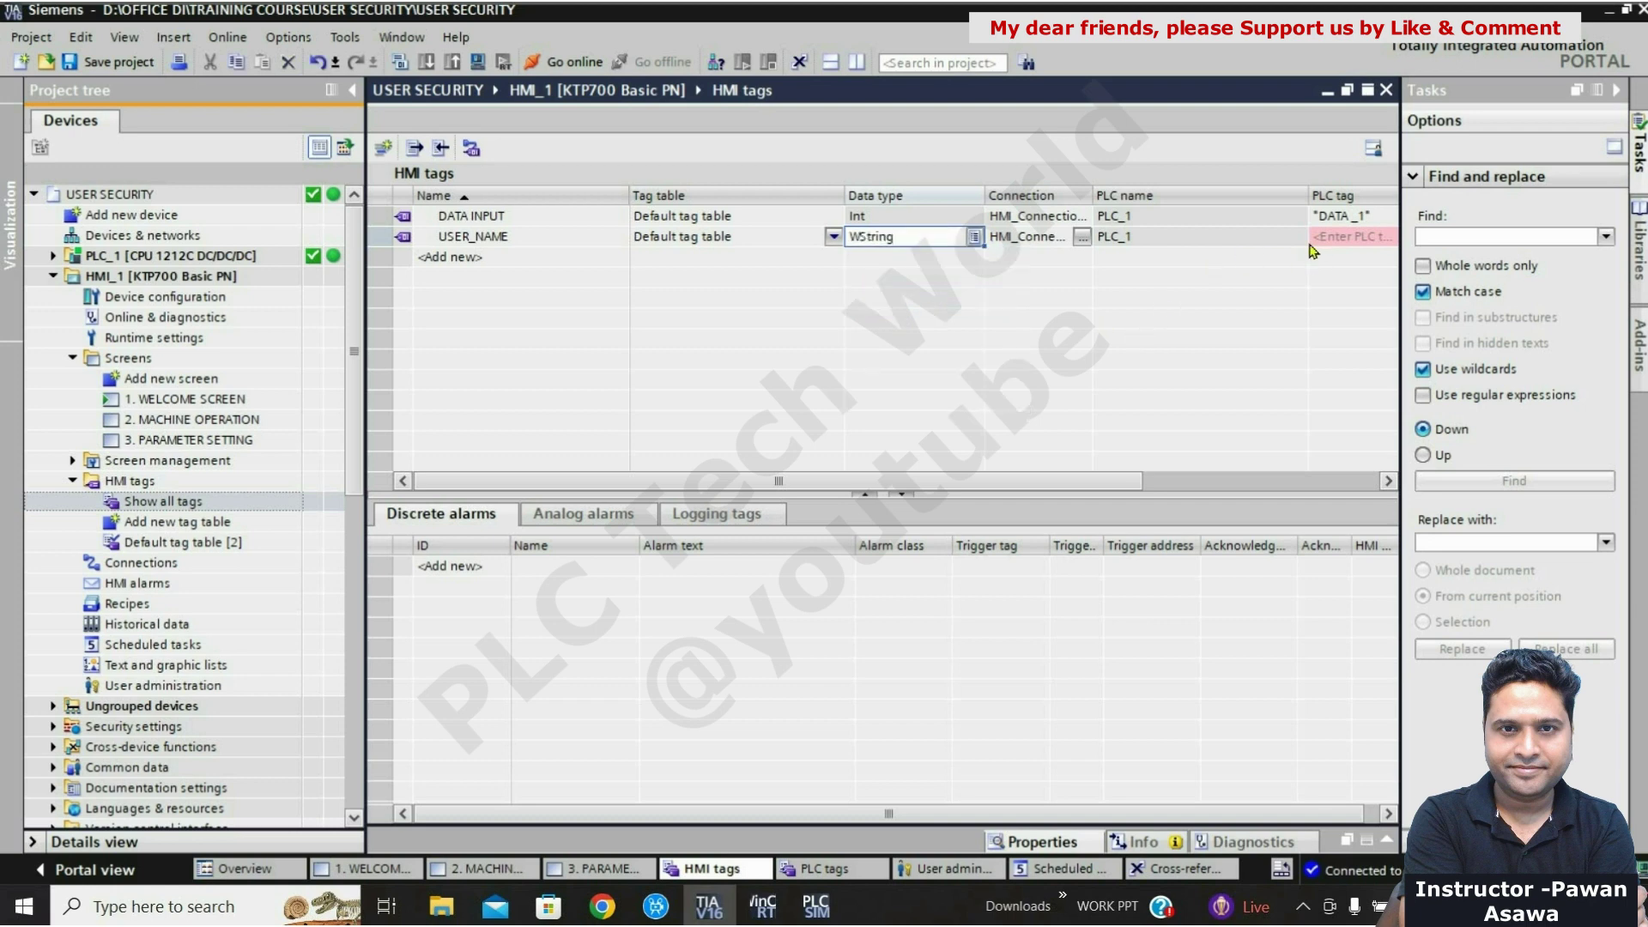
left_click(1083, 239)
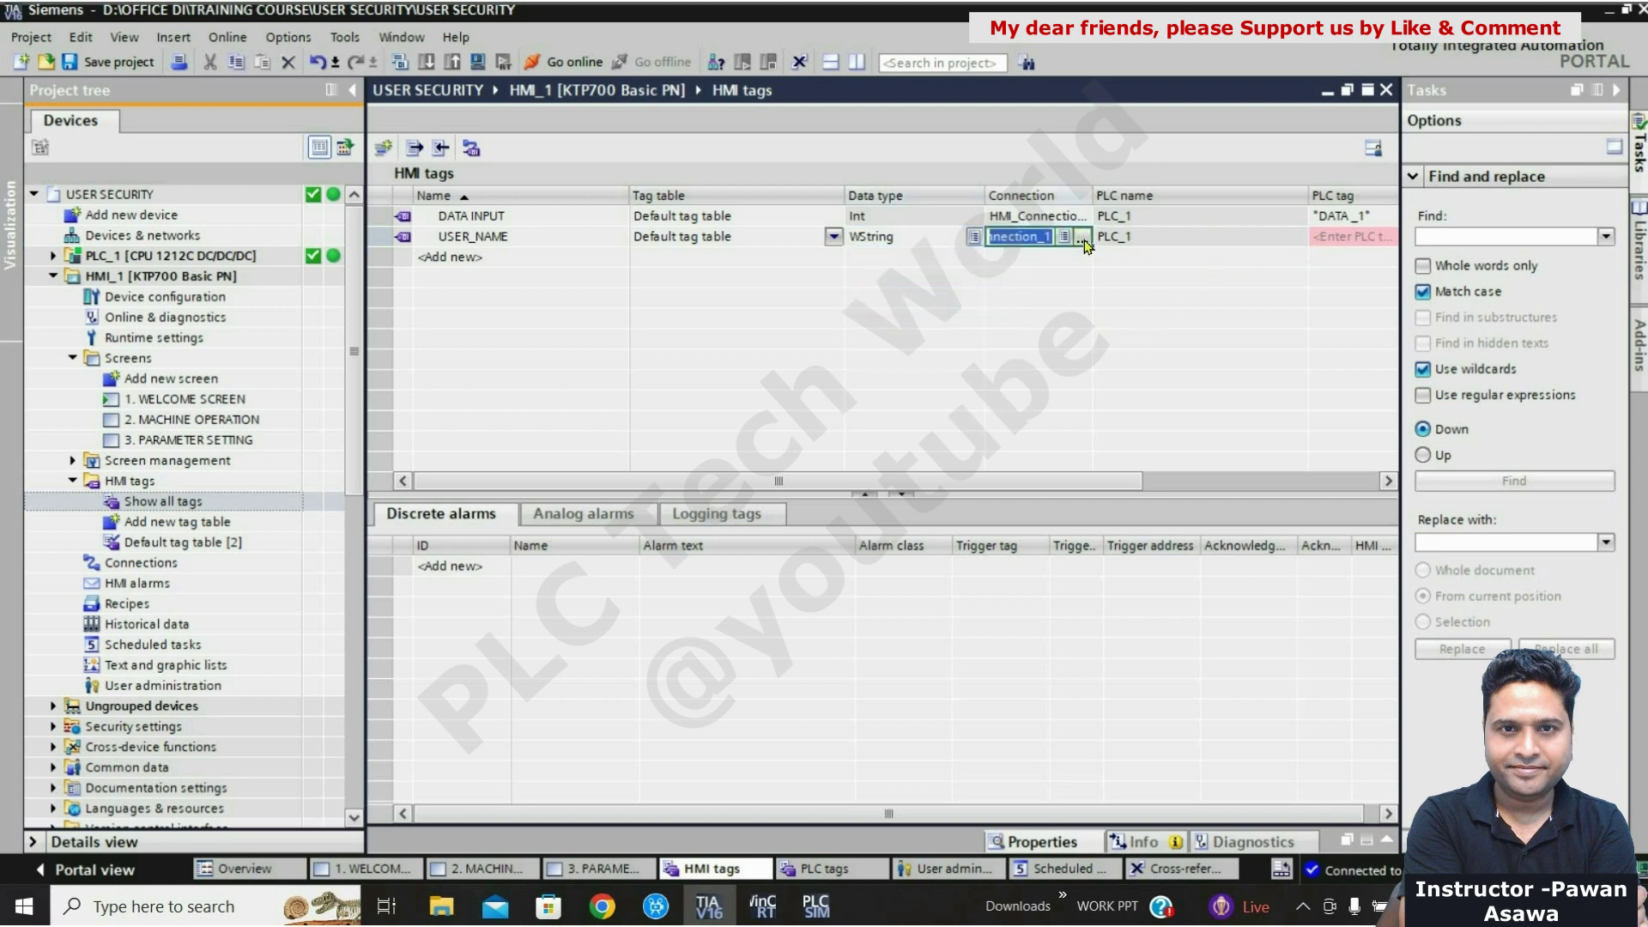
left_click(1082, 237)
left_click(1294, 328)
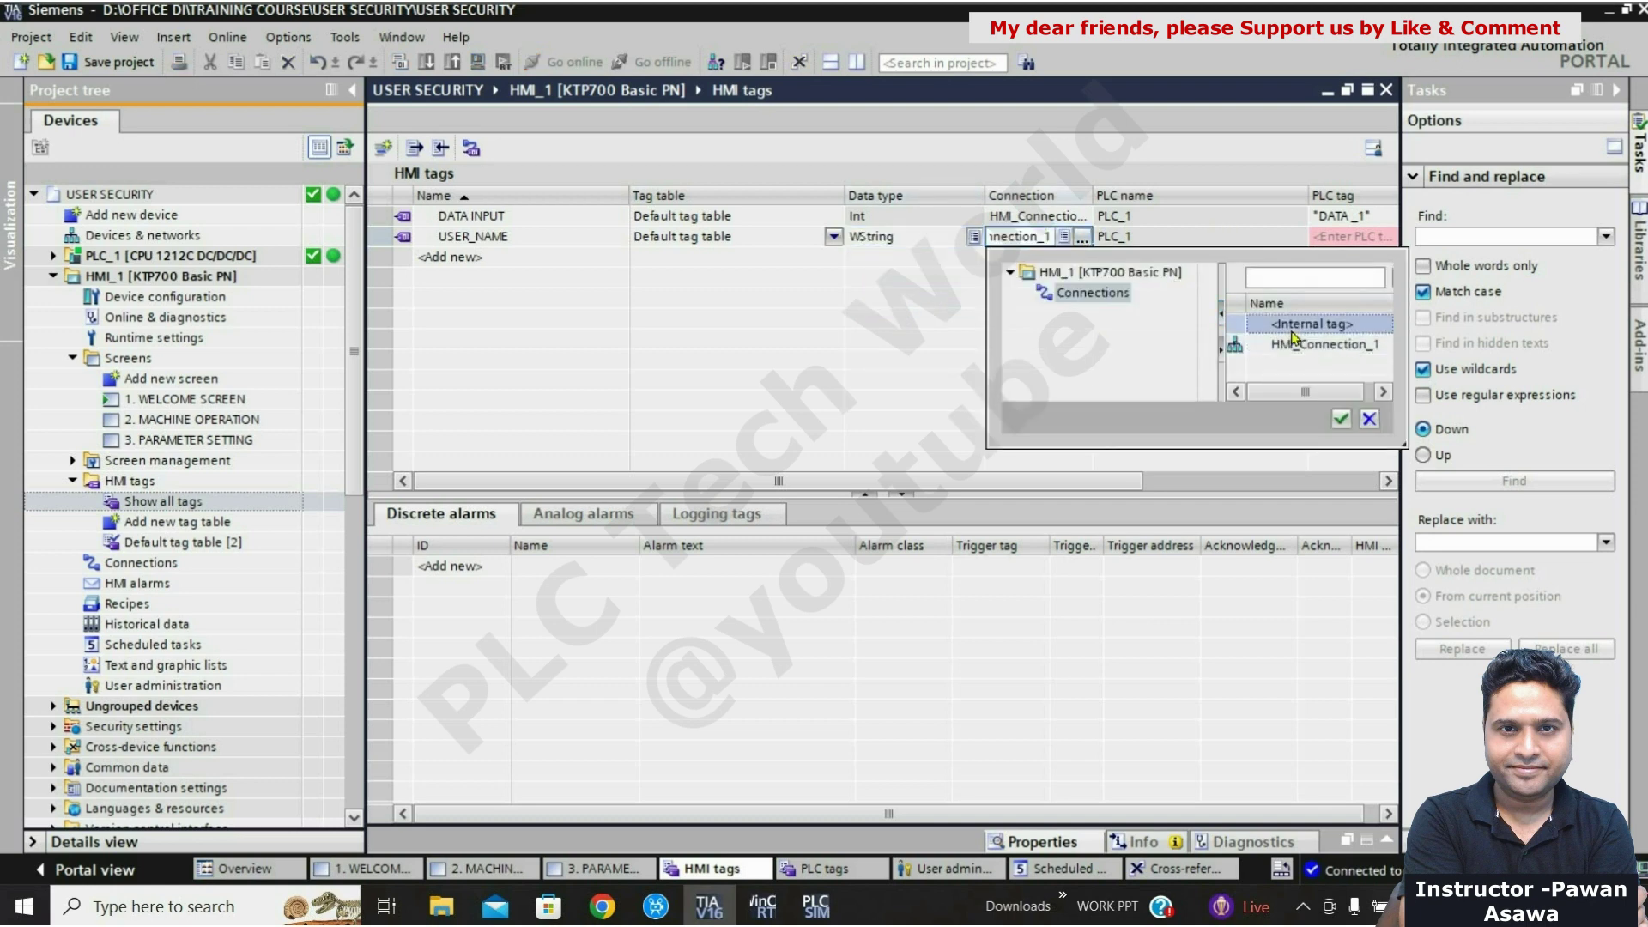
left_click(1342, 418)
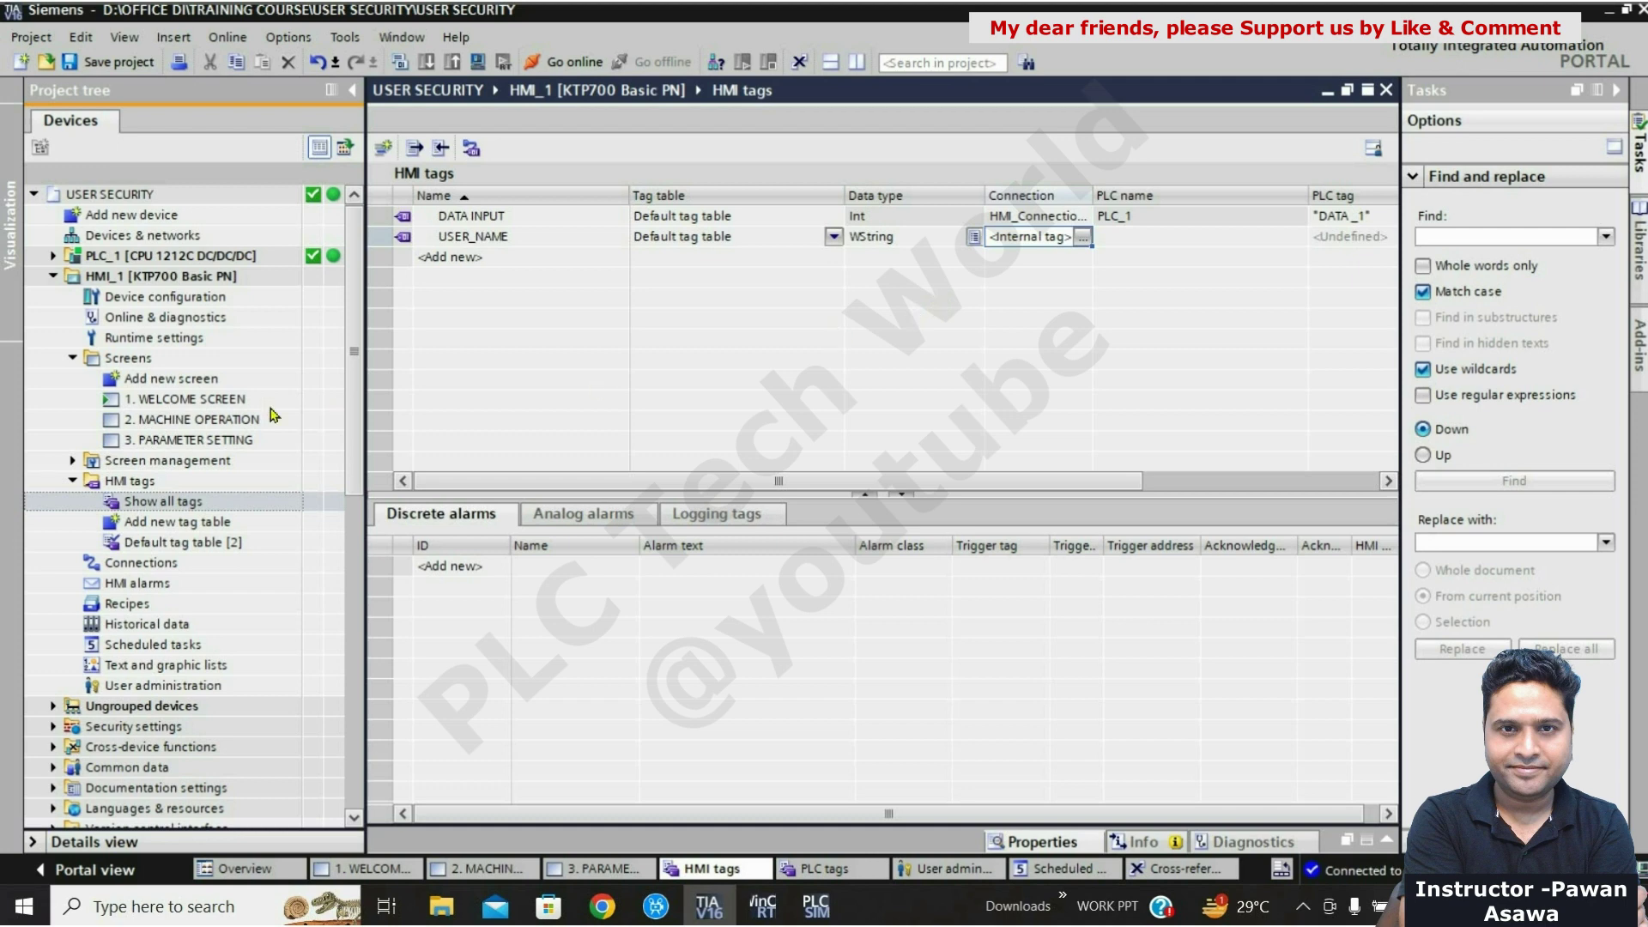
double_click(205, 400)
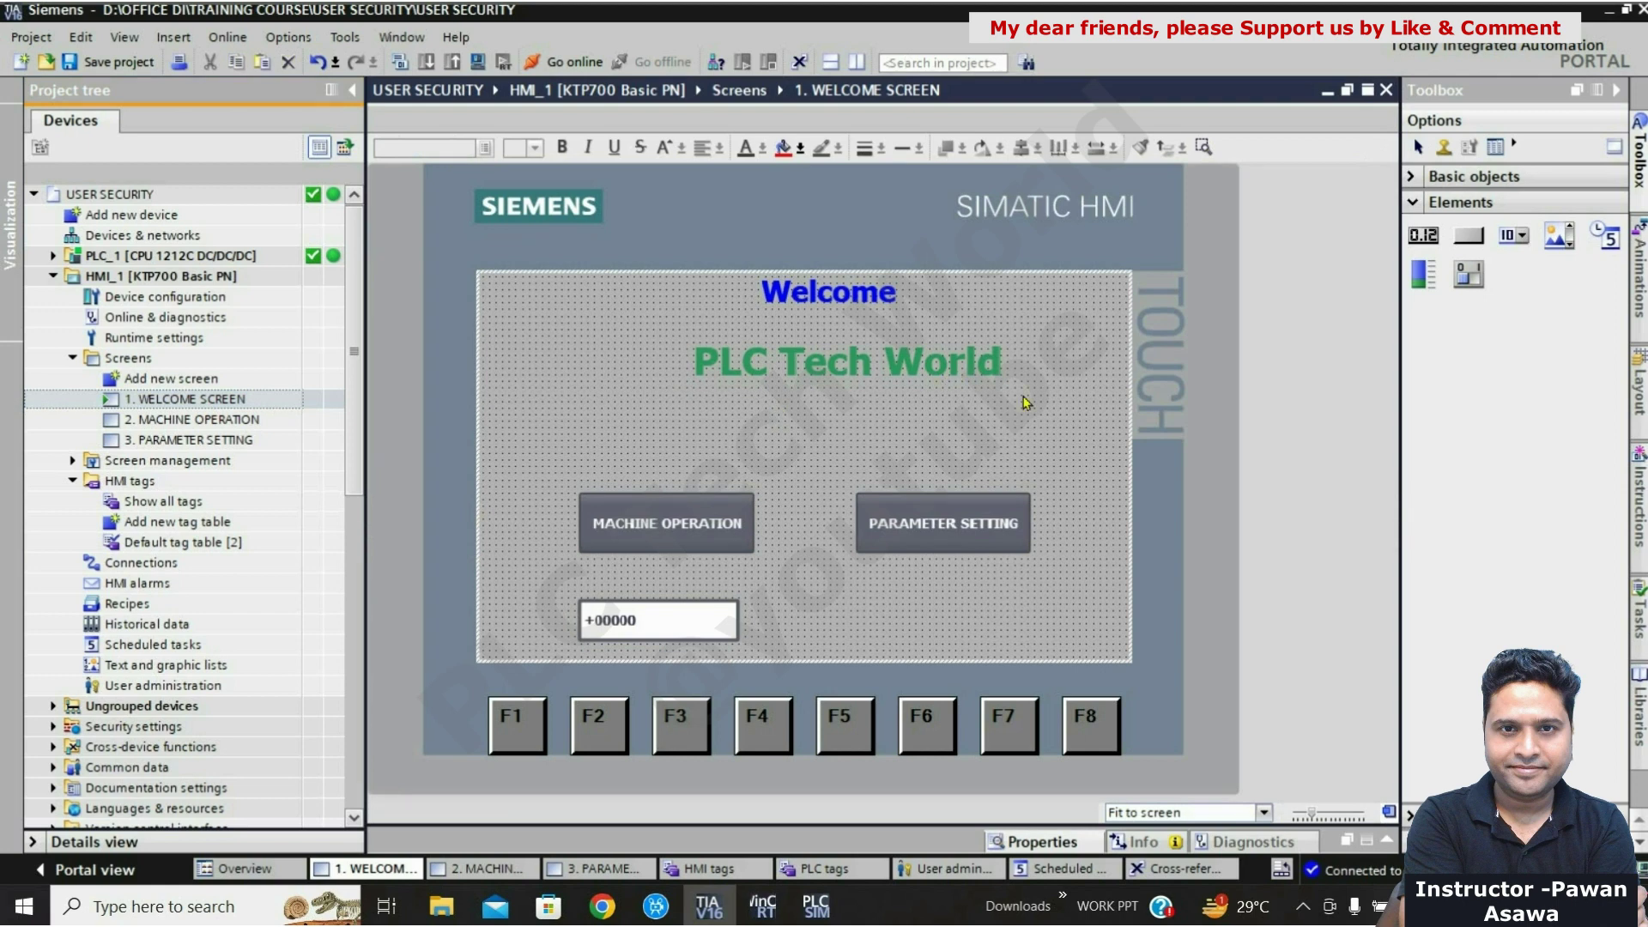
Step: Move the Welcome and PLC Tech World title texts to the left
left_click_drag(1018, 410, 636, 284)
left_click(794, 286, "ctrl")
left_click_drag(844, 366, 636, 375)
left_click(913, 414)
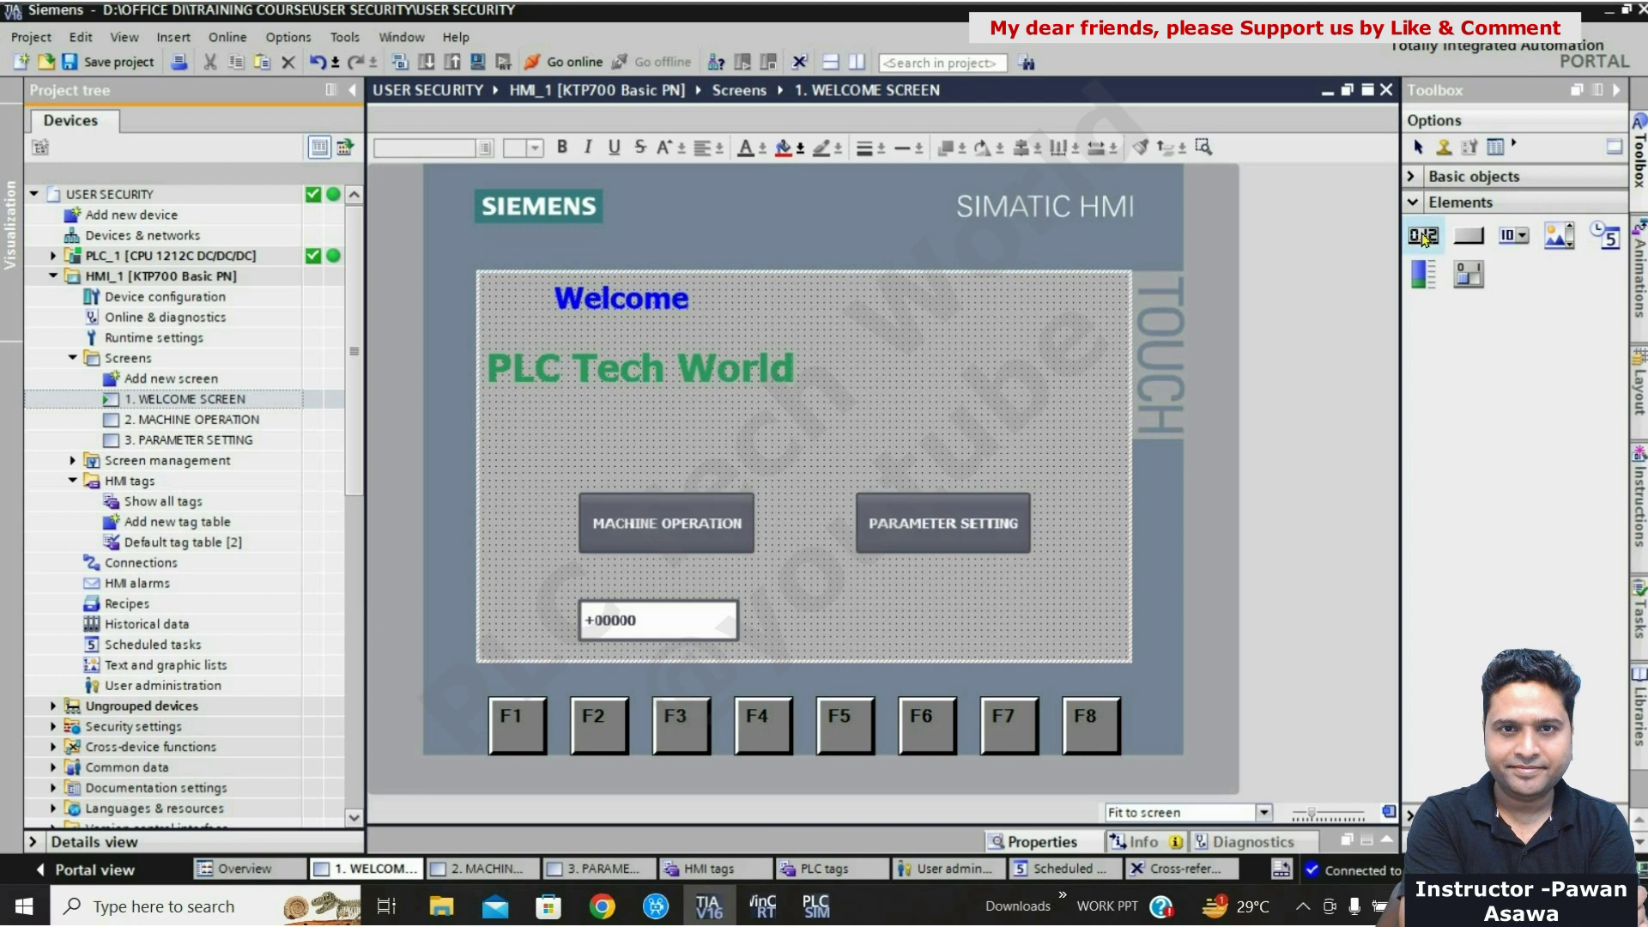
Step: Place and enlarge an I/O field, with LOGIN and LOGOUT buttons beneath it
left_click_drag(1422, 236, 877, 293)
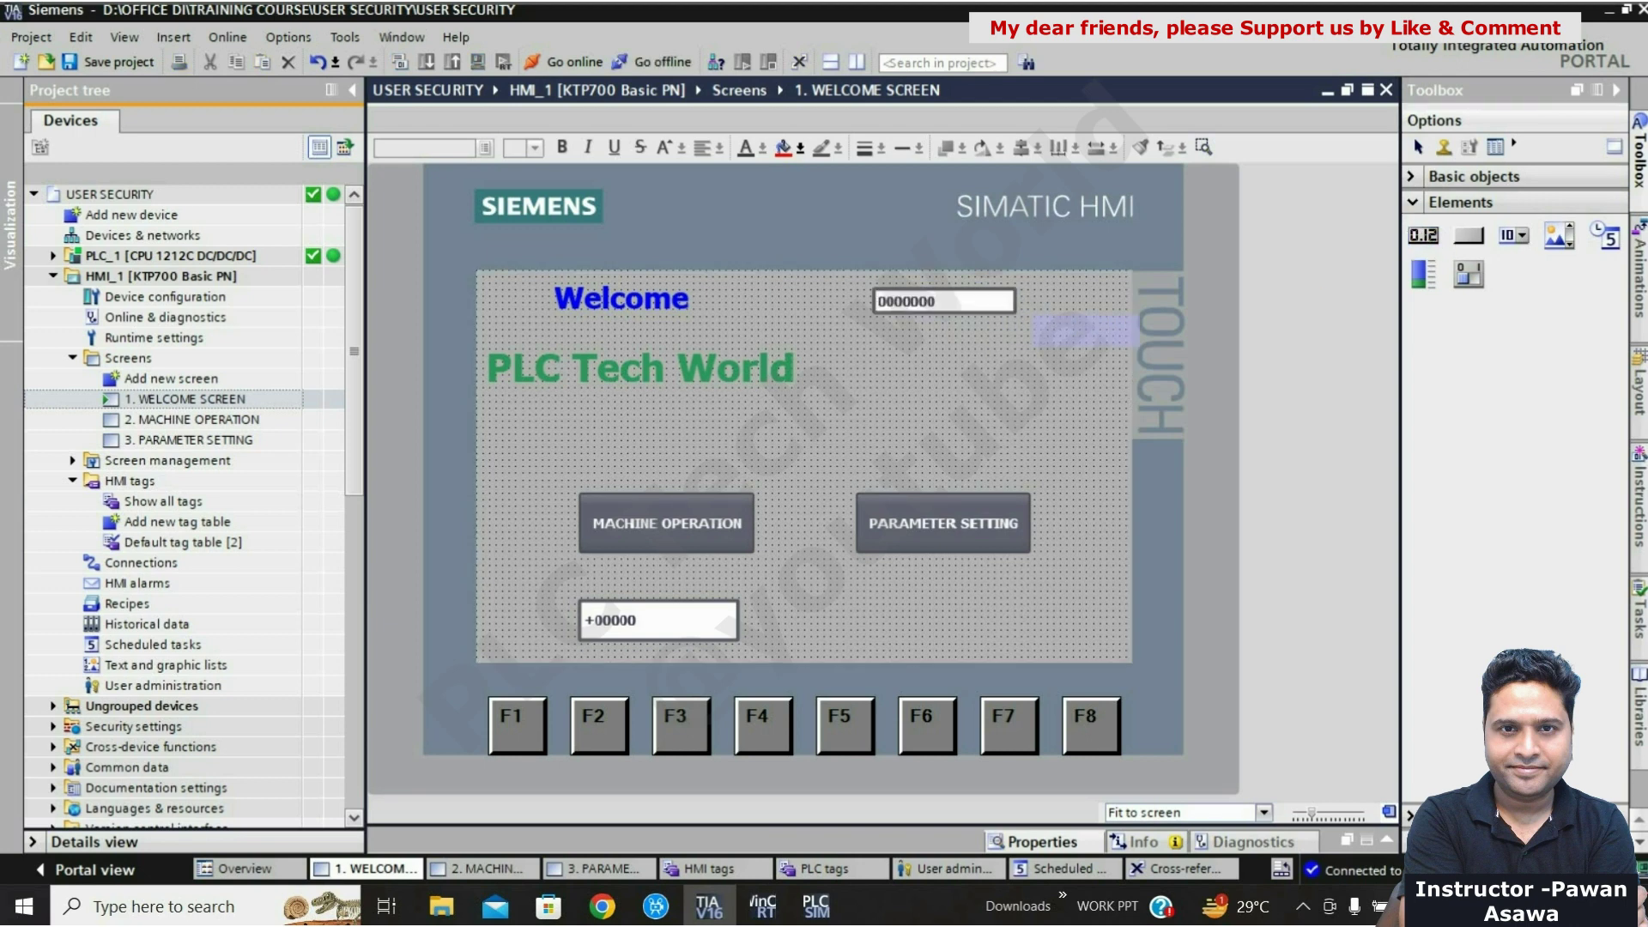
left_click_drag(1015, 313, 1091, 333)
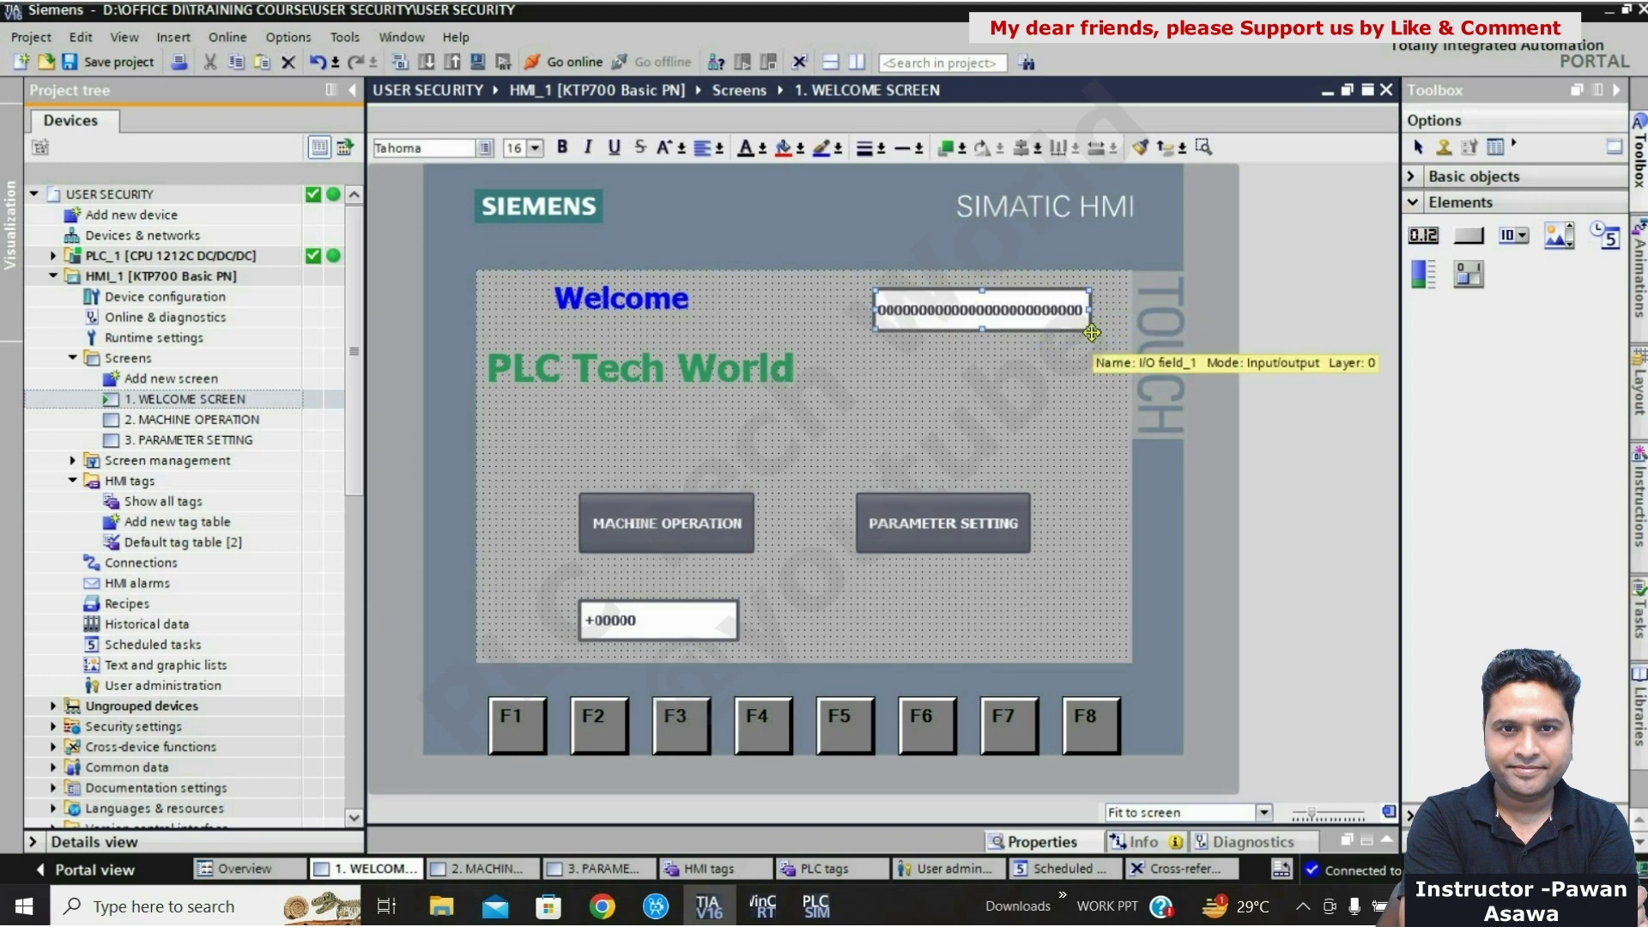
left_click(1461, 241)
left_click_drag(875, 344, 977, 388)
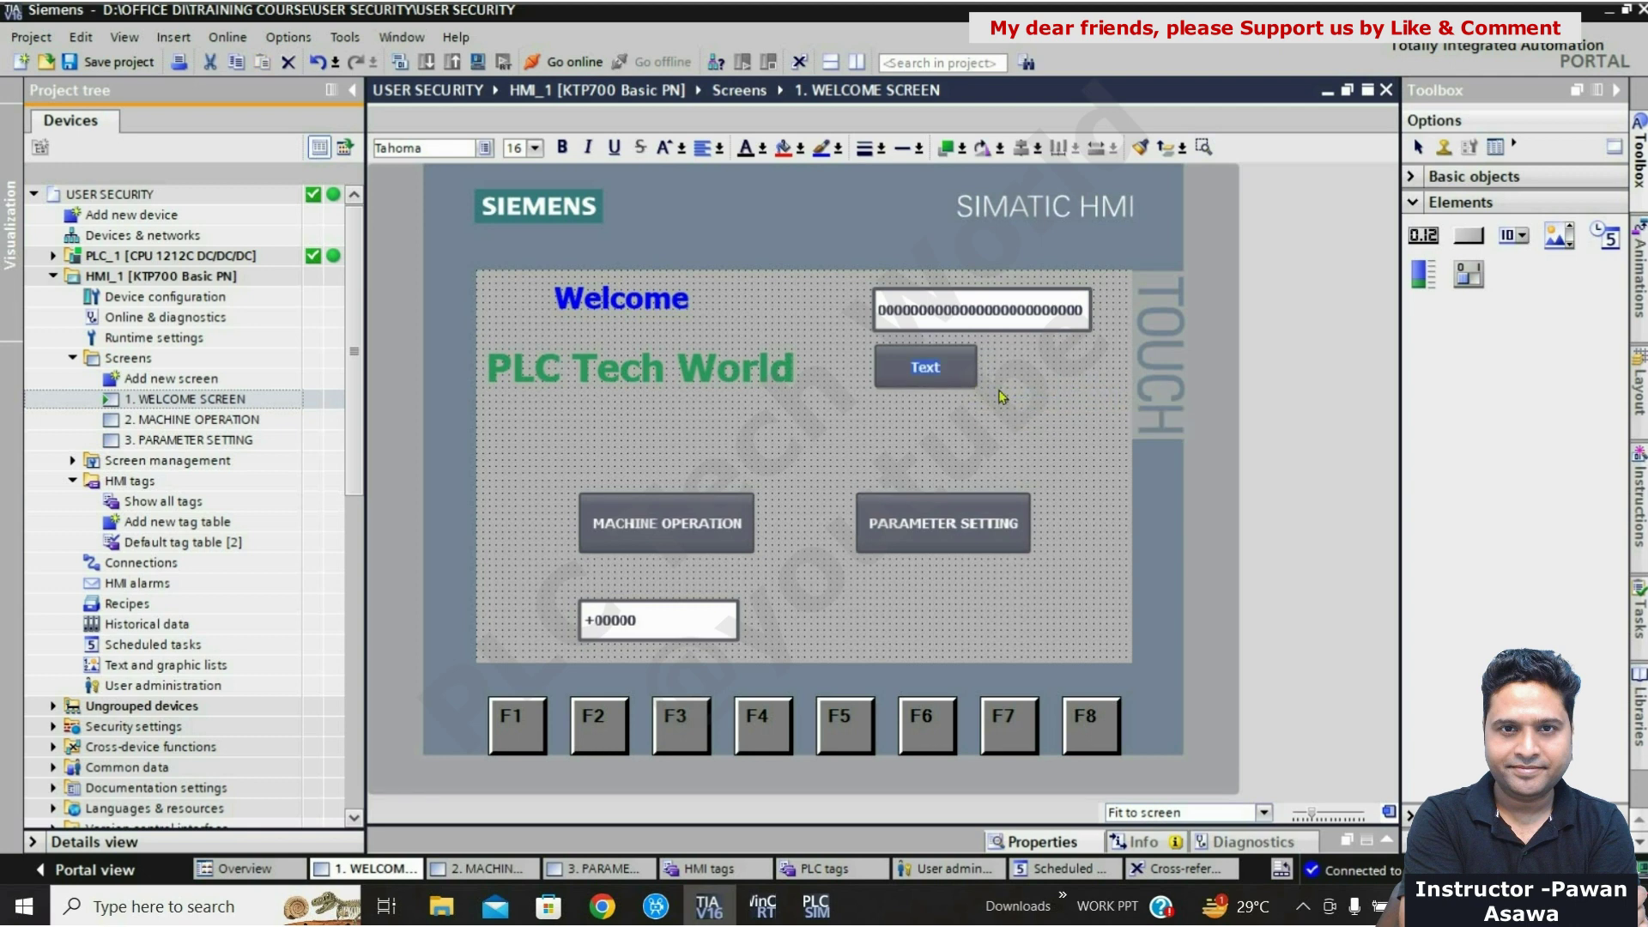
type("LOGIN")
left_click_drag(1468, 246, 1067, 380)
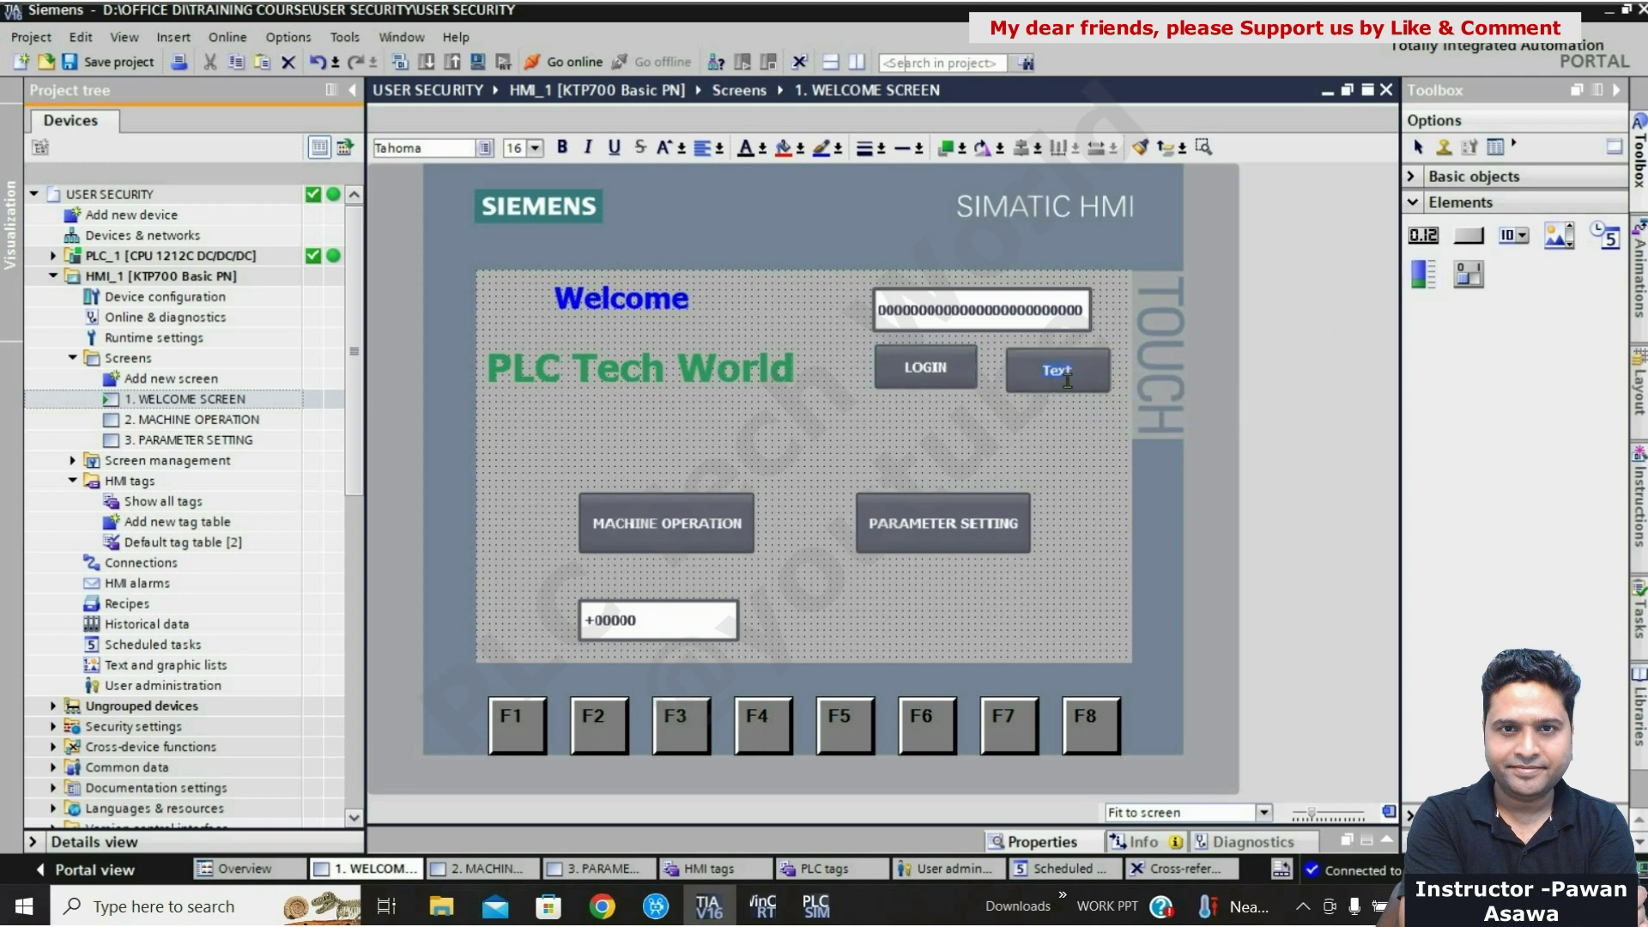
type("LOGOUT")
Step: Align the LOGIN and LOGOUT buttons on the same row
left_click(1052, 388)
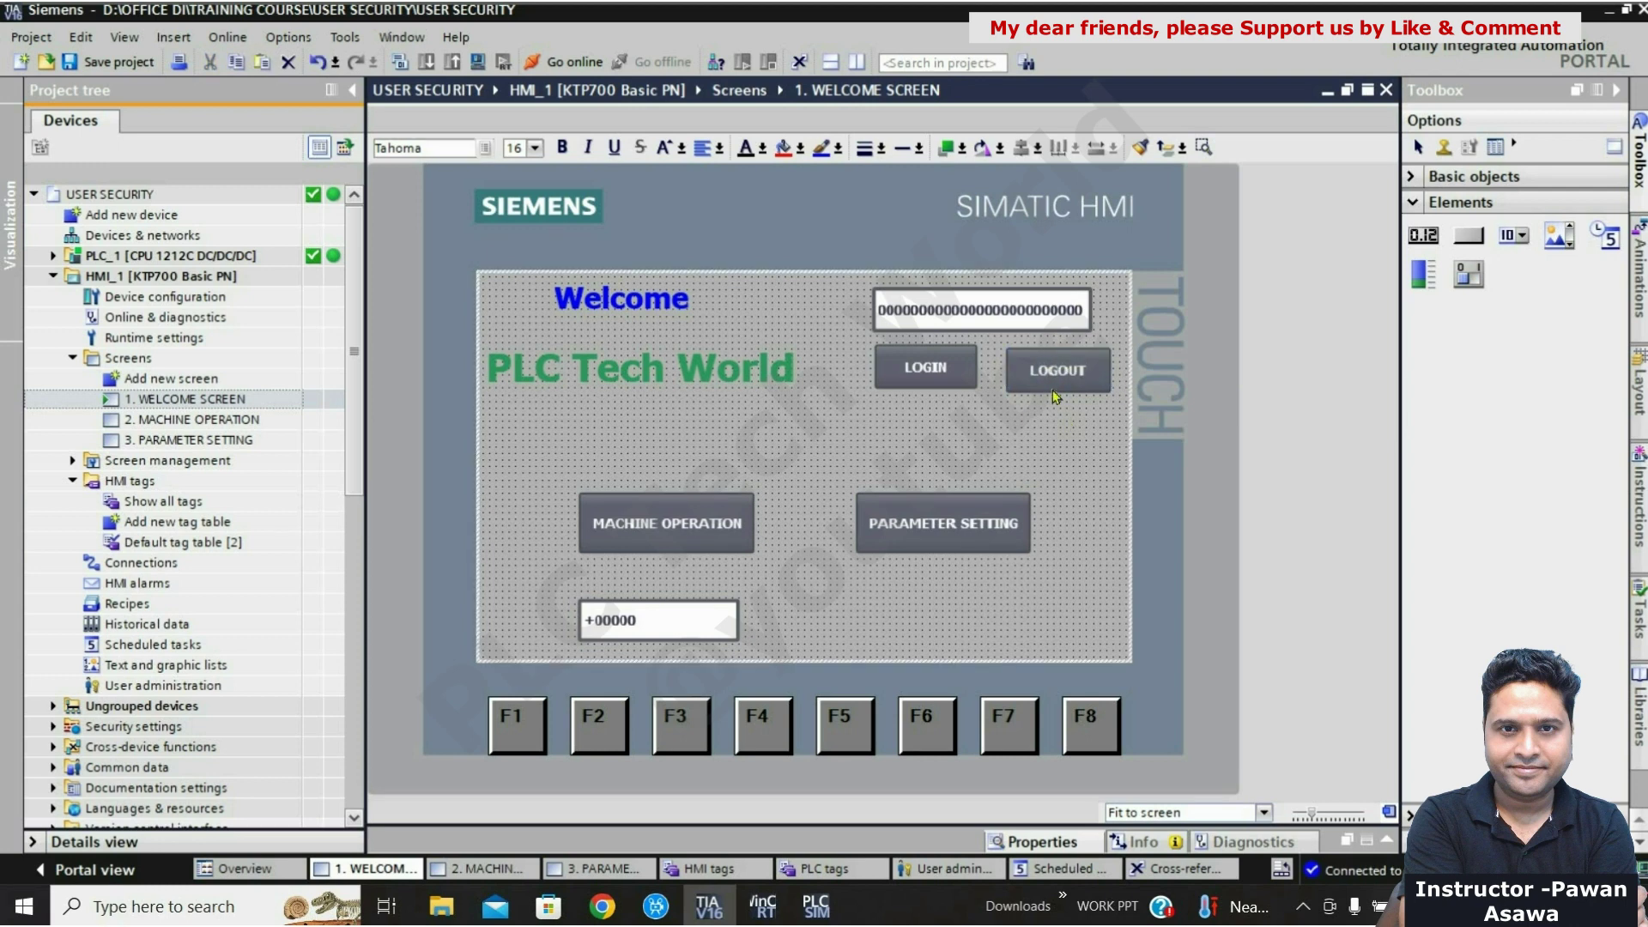
left_click_drag(1049, 377, 1049, 371)
left_click(938, 365)
left_click_drag(941, 366, 939, 362)
left_click(978, 438)
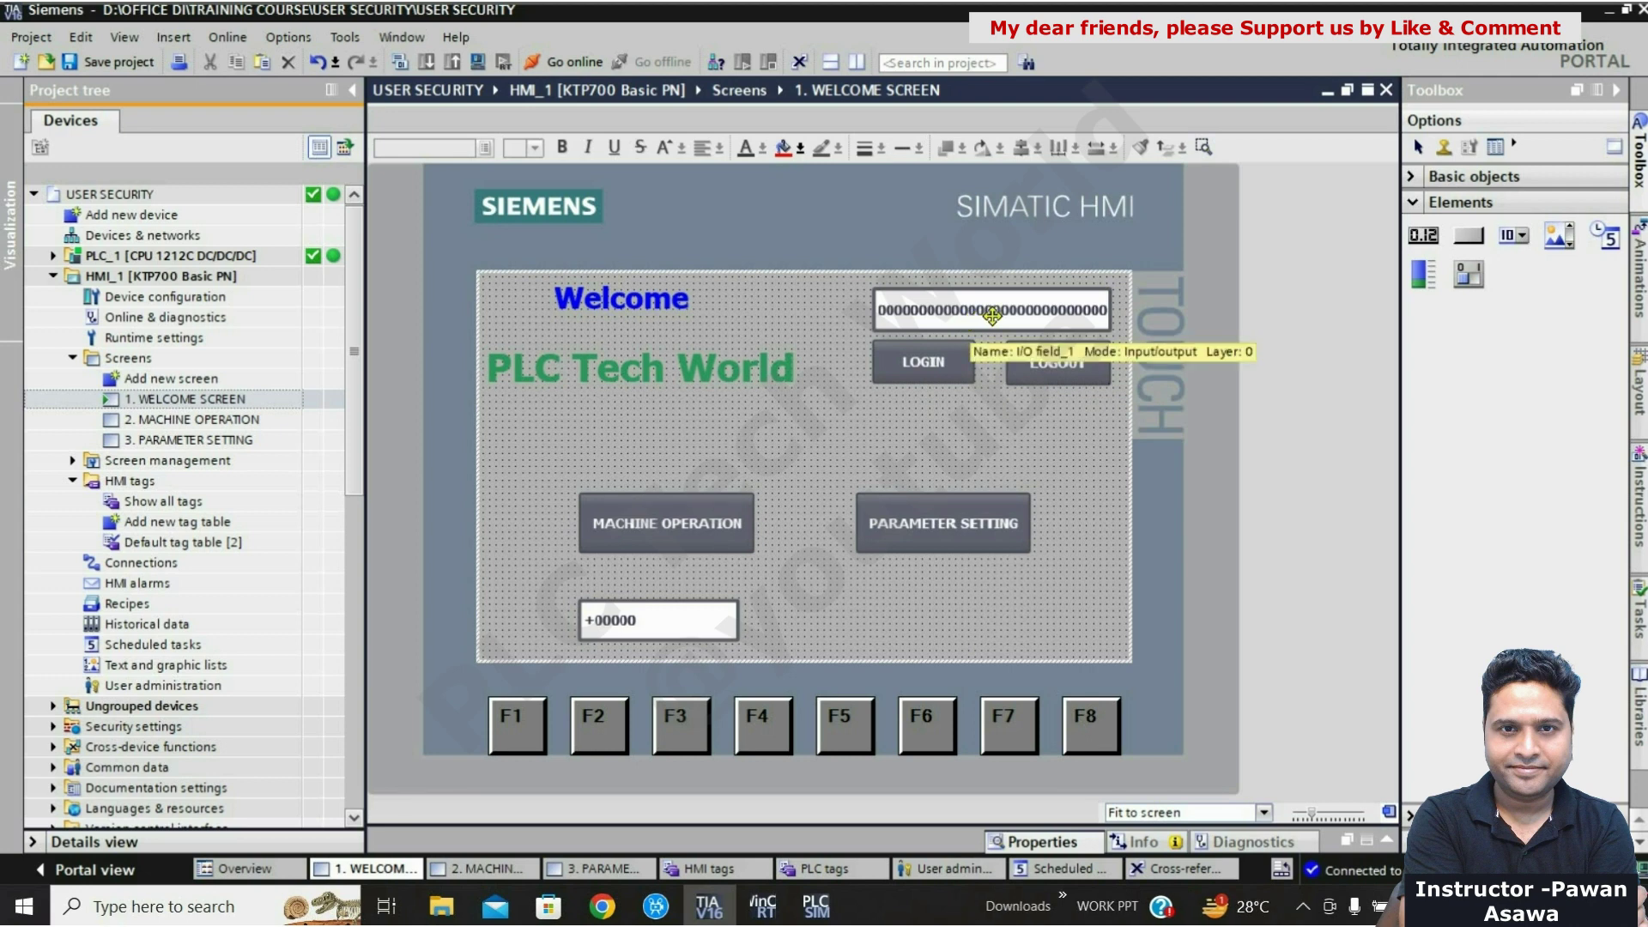
Step: Assign the USER_NAME tag to the I/O field in its General properties
left_click(992, 316)
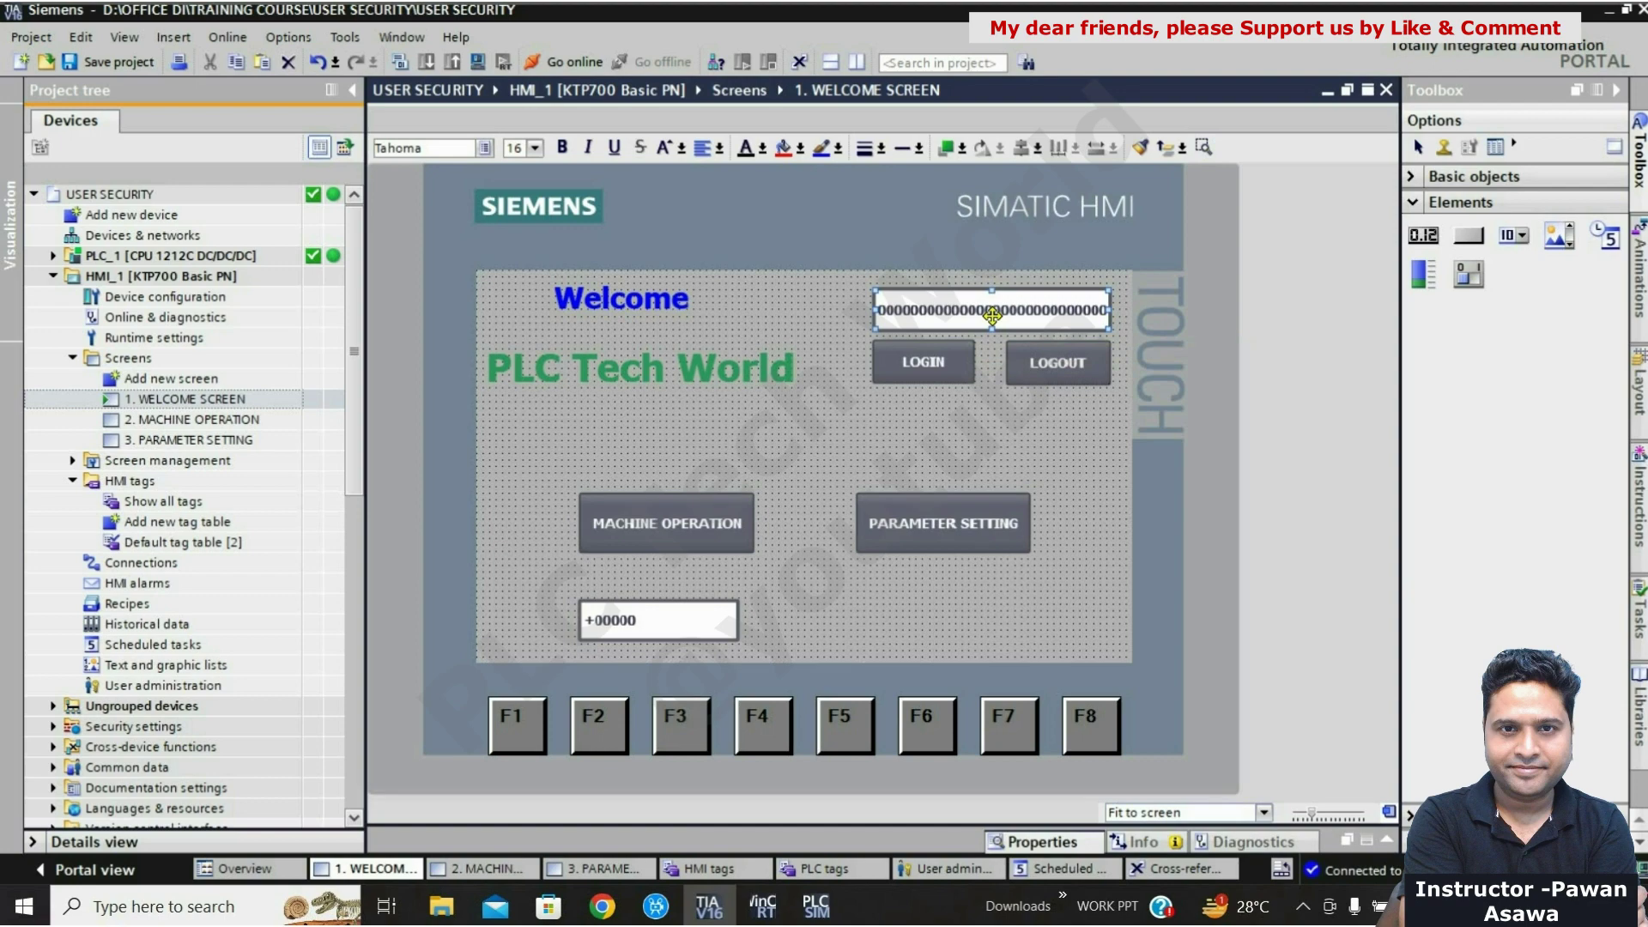
right_click(994, 321)
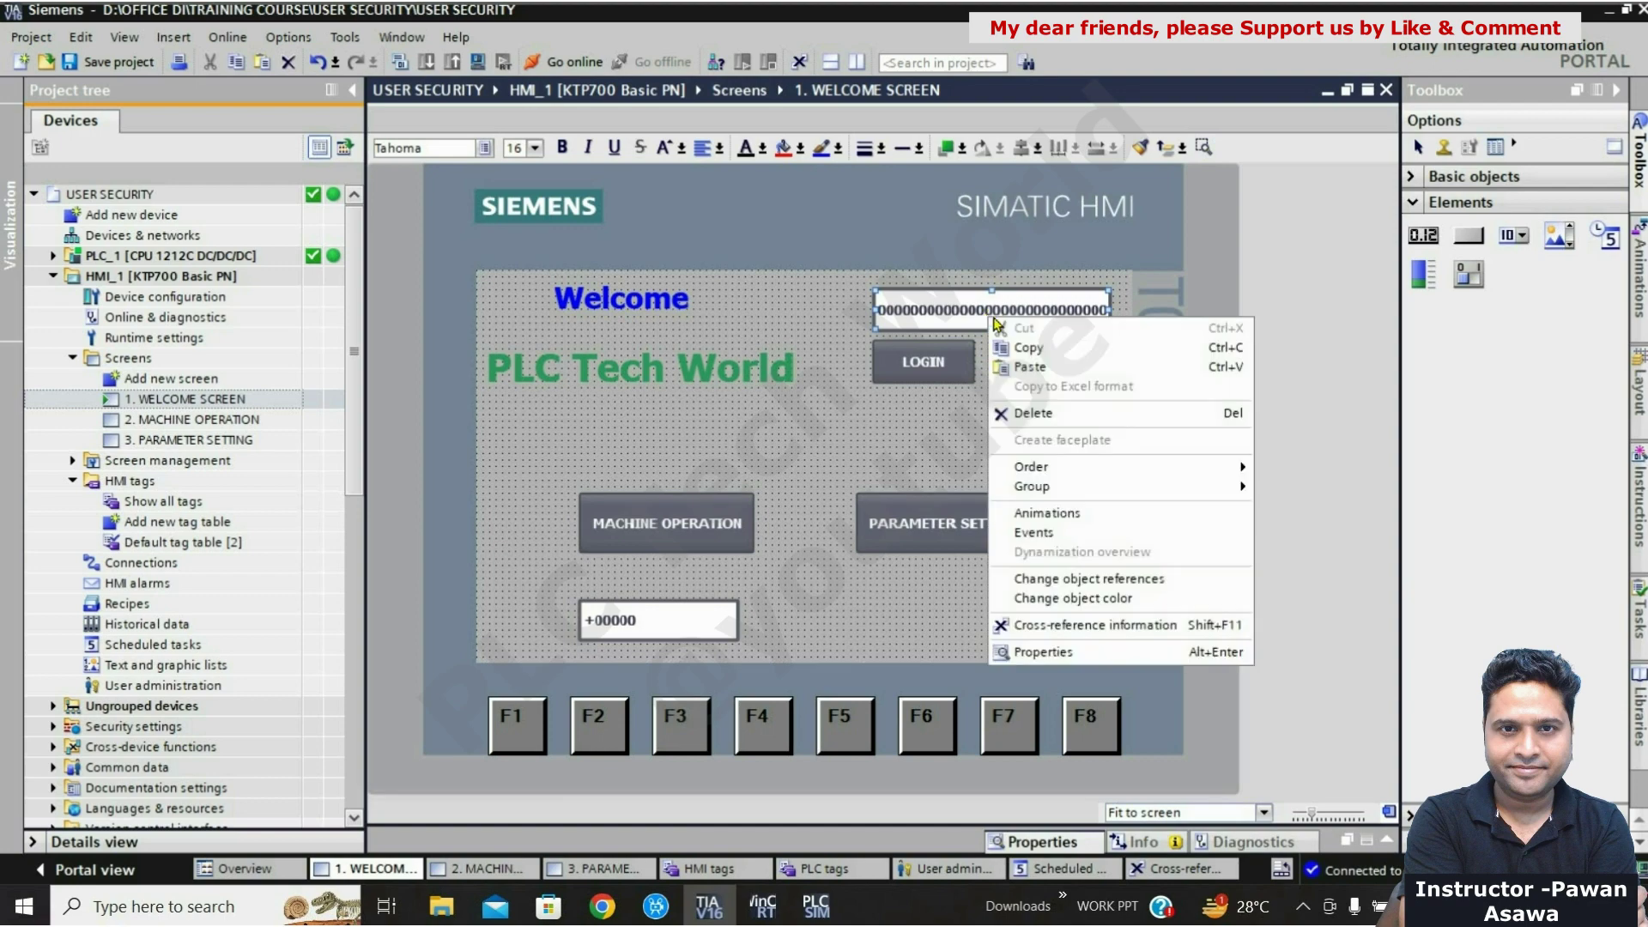
left_click(1054, 654)
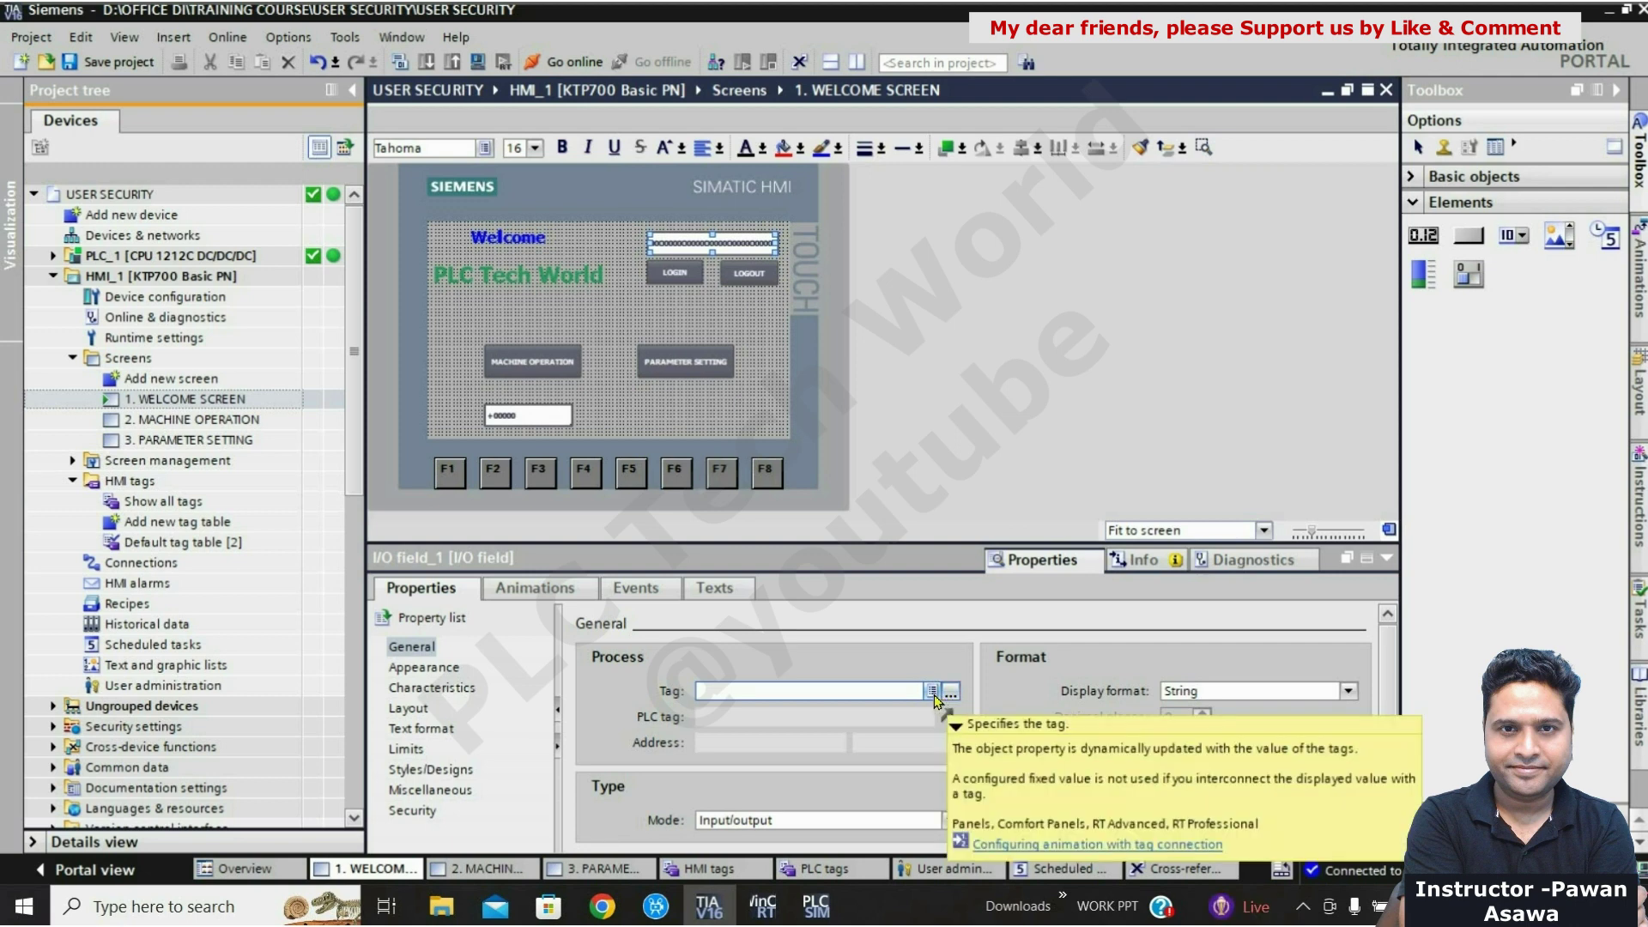
left_click(932, 693)
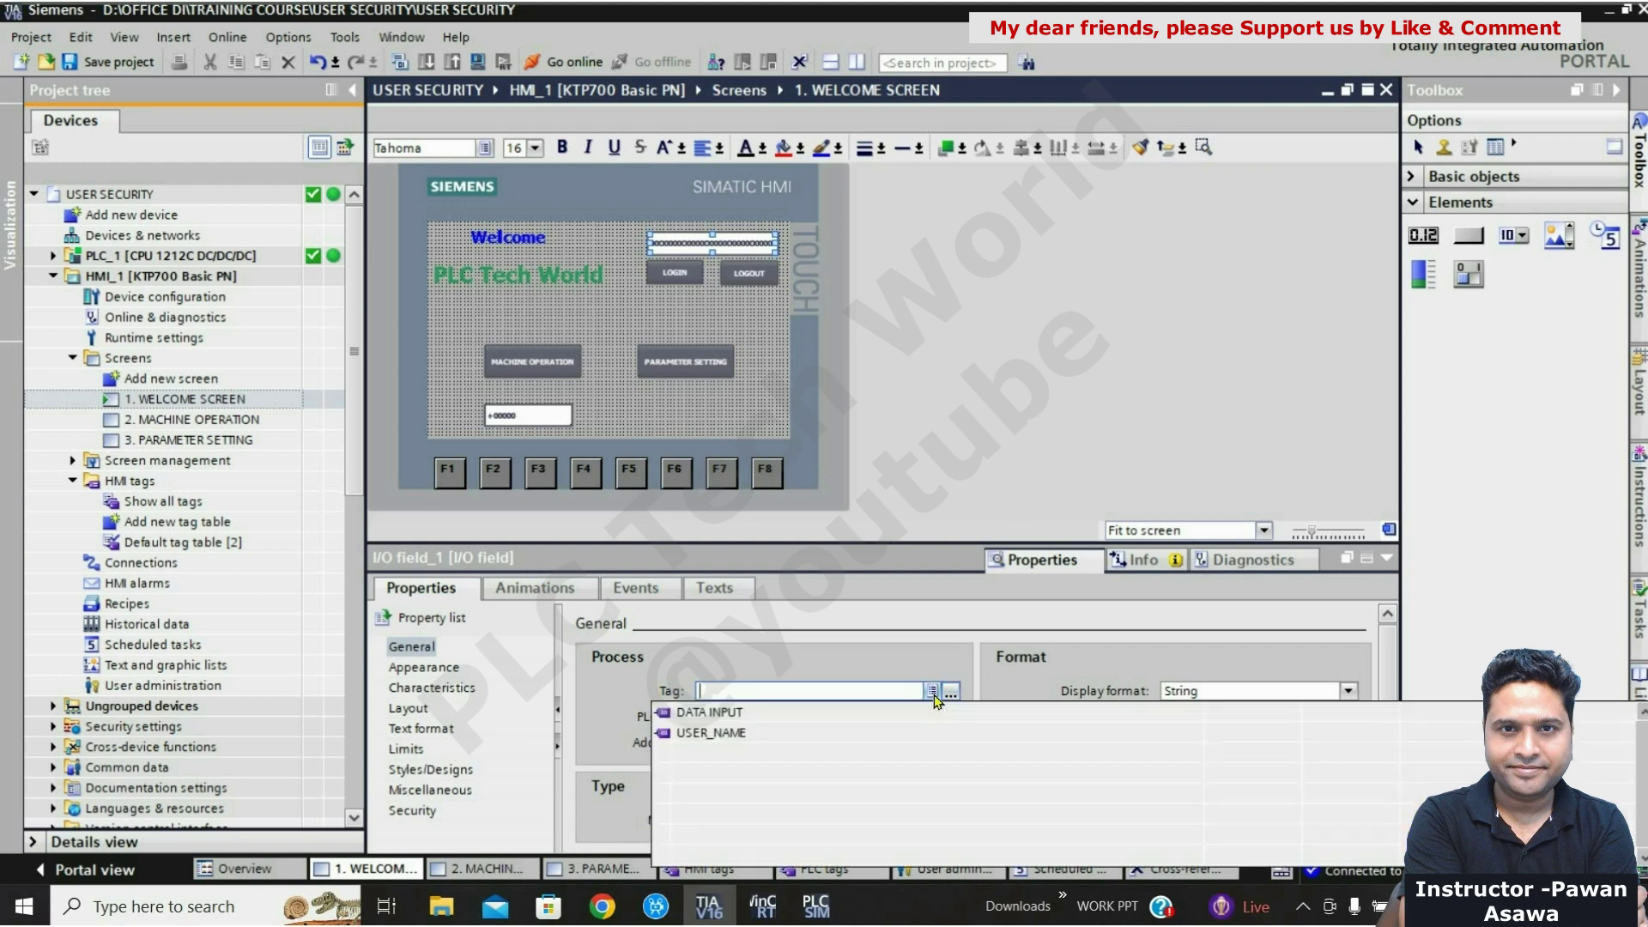
left_click(702, 735)
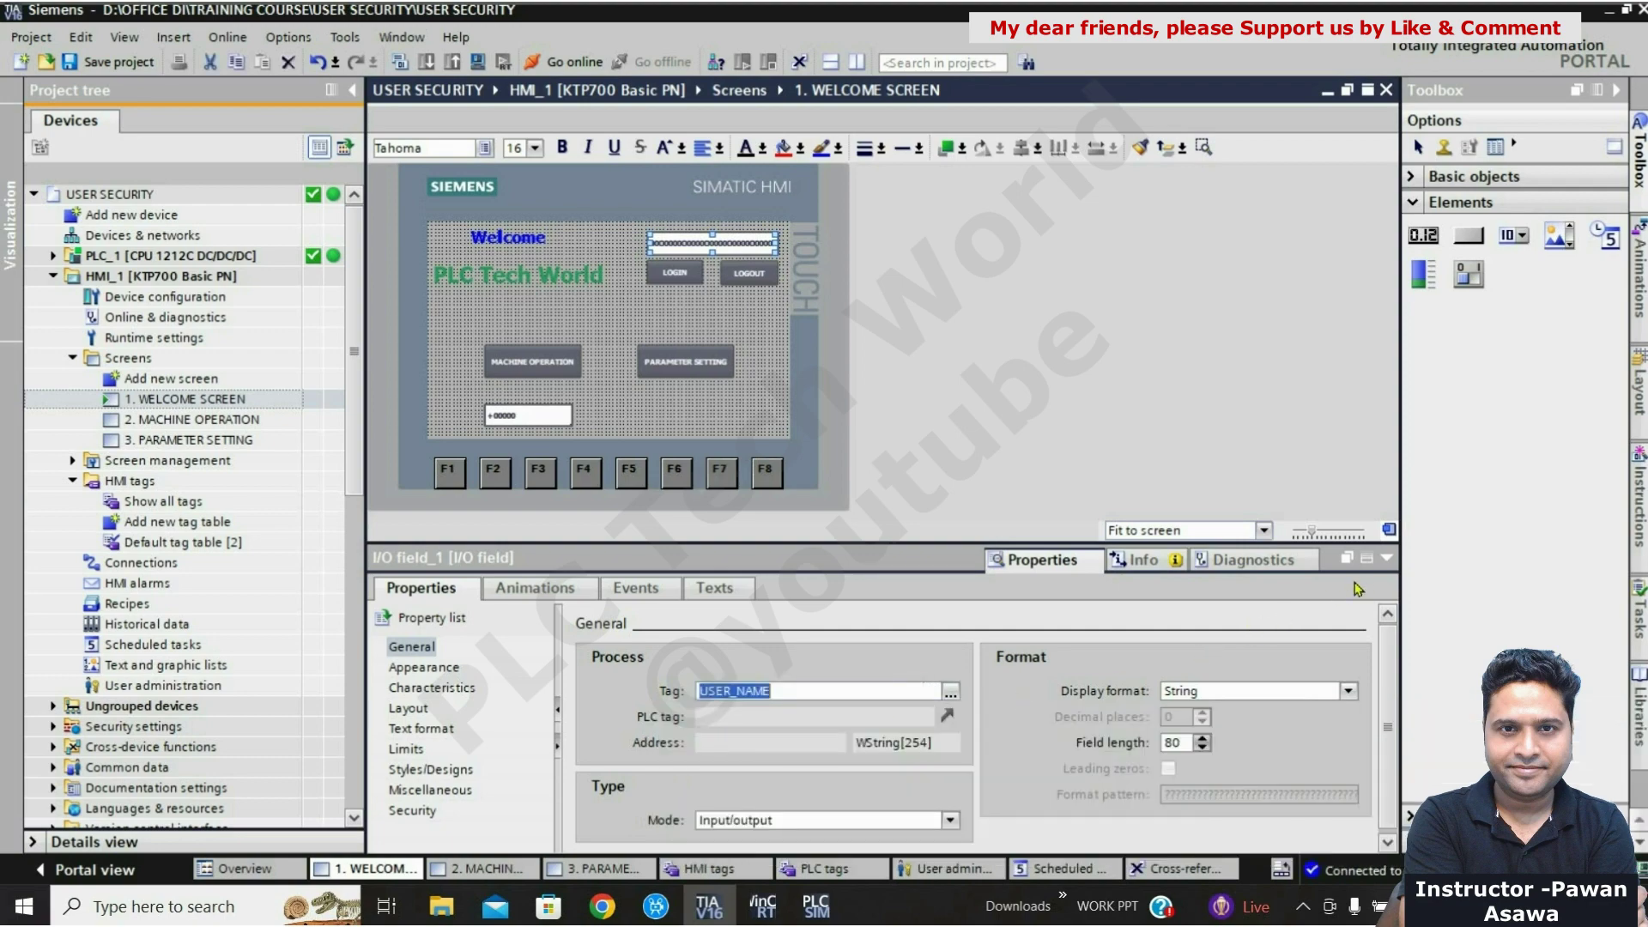
left_click(1387, 564)
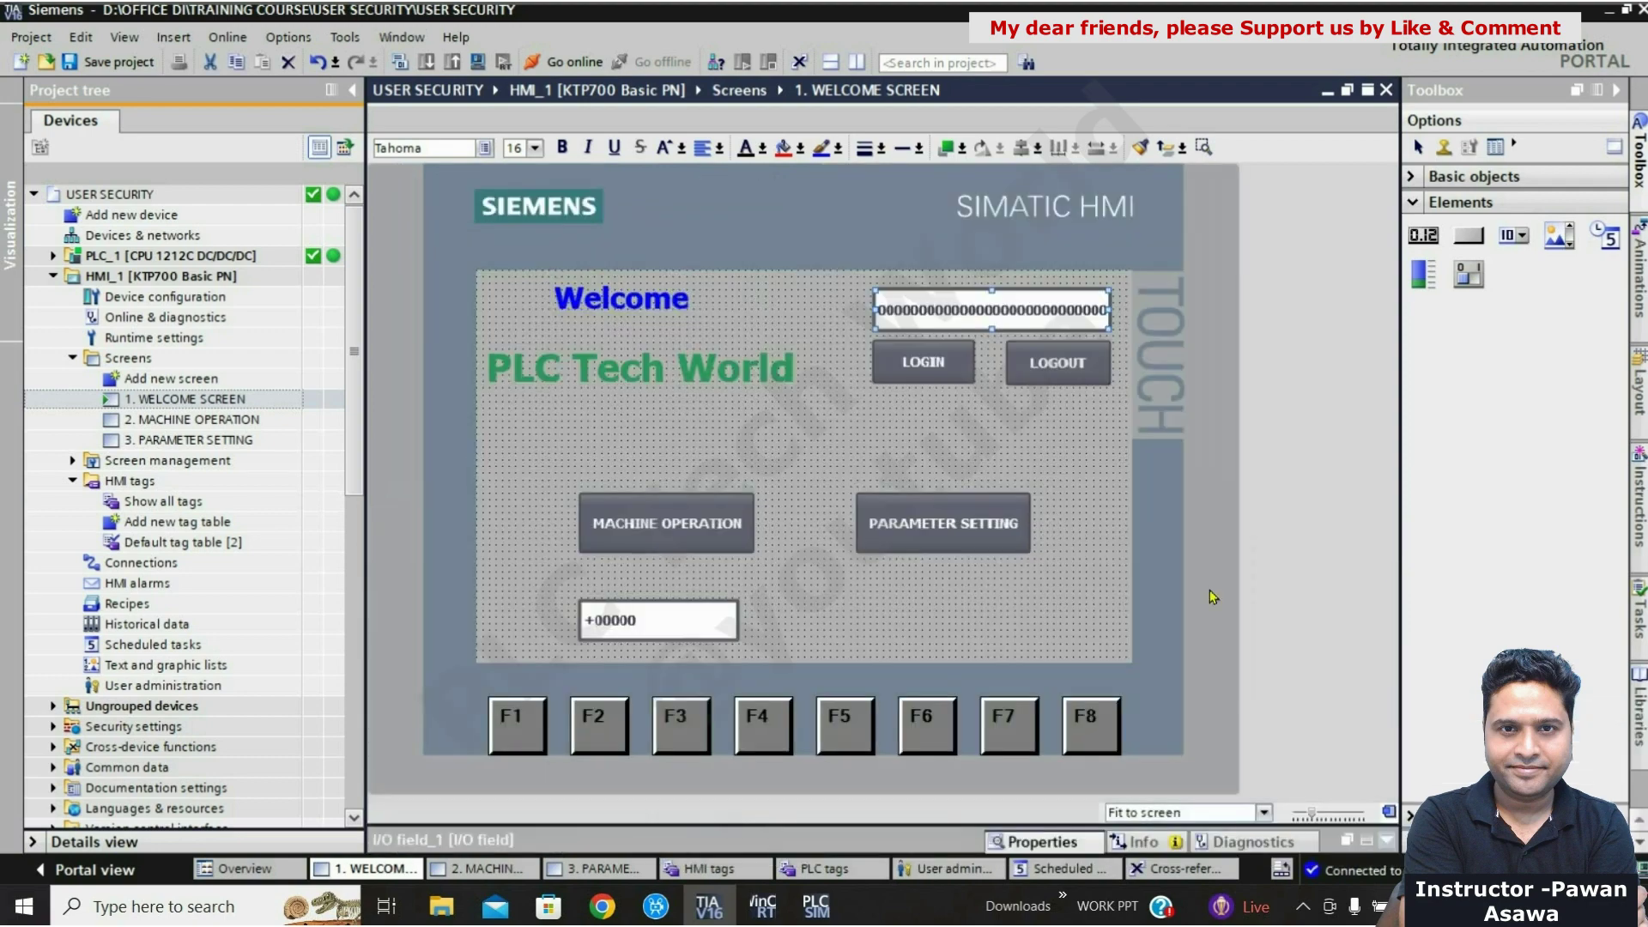
left_click(1042, 566)
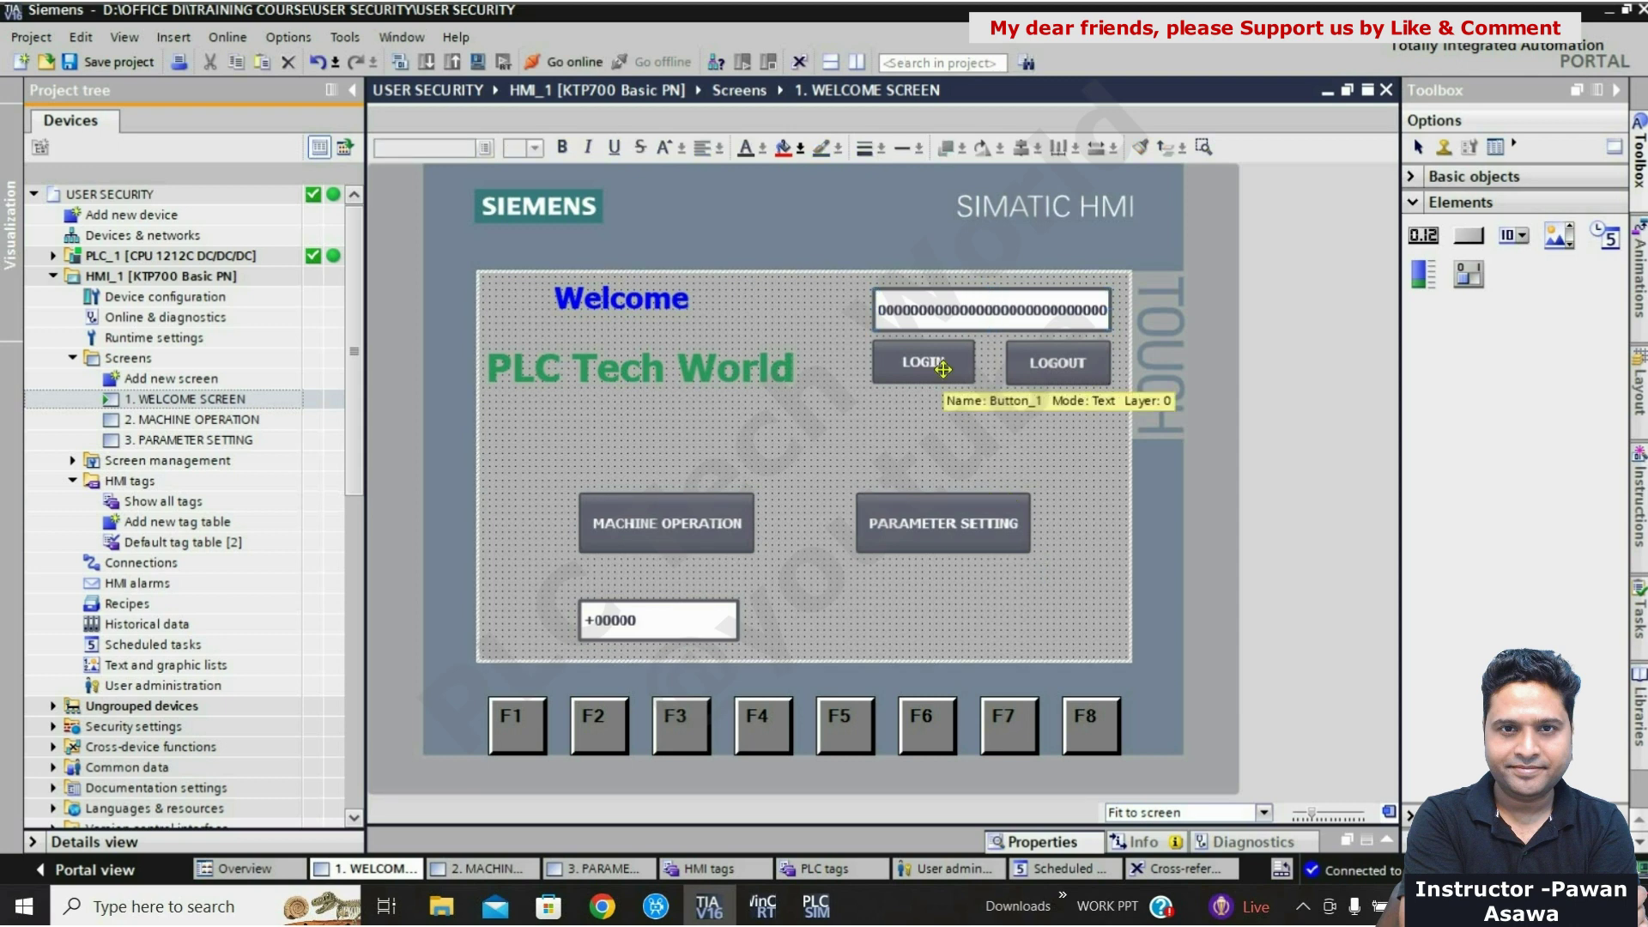
left_click(942, 369)
Step: Add the User administration function ShowLogonDialog to the LOGIN button's Activate event
right_click(943, 369)
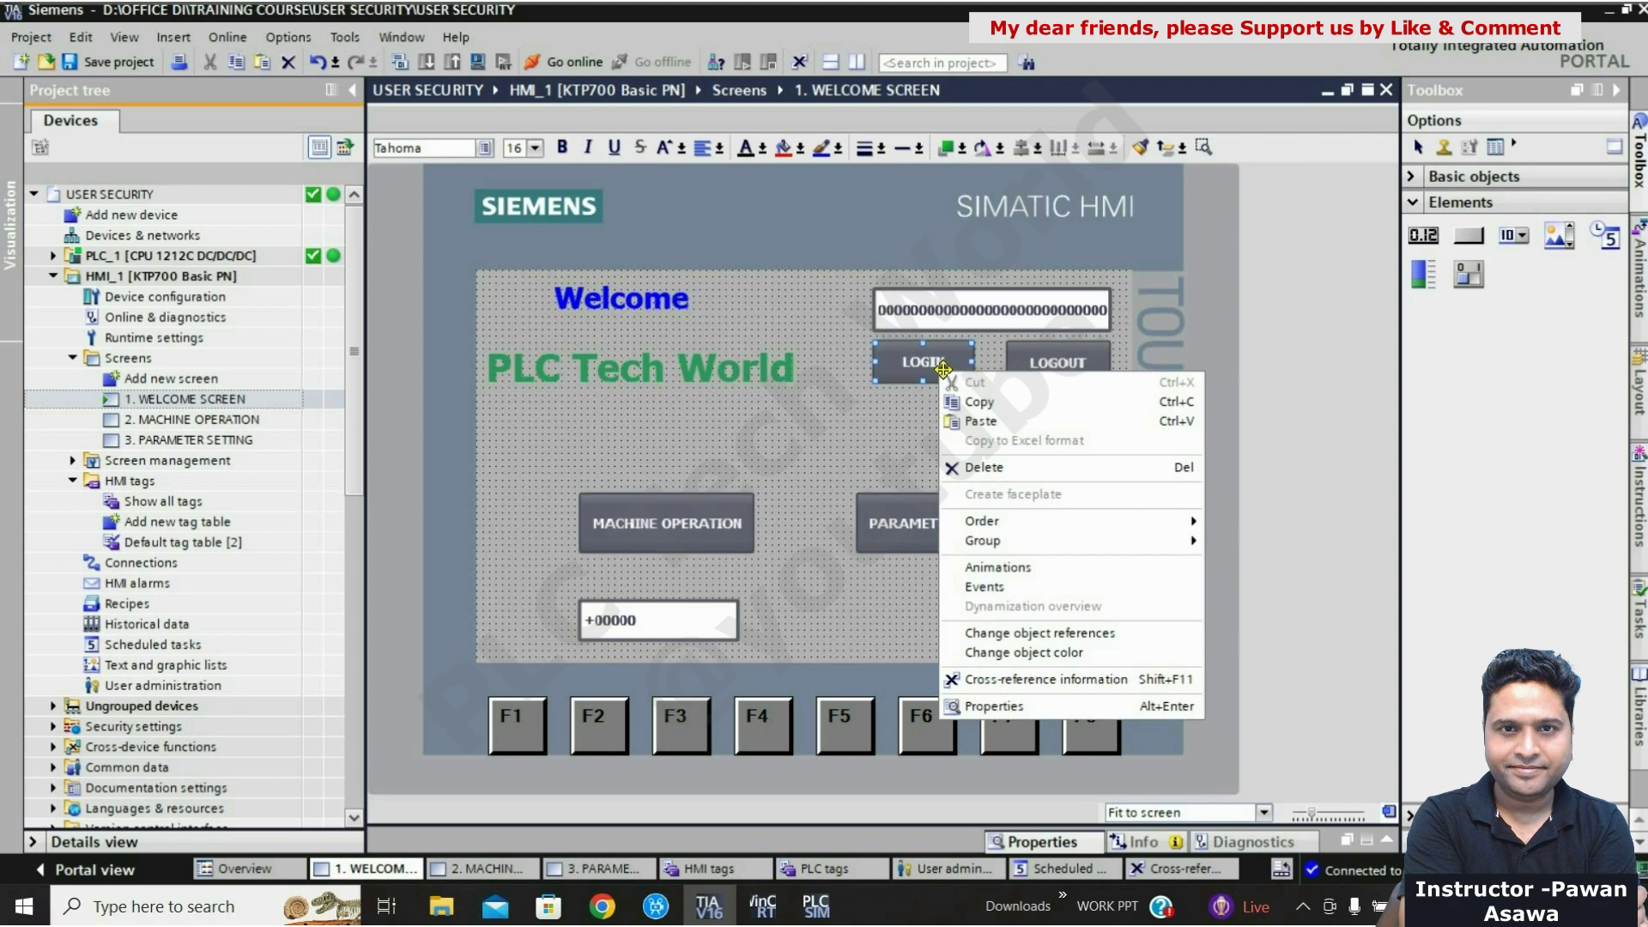
left_click(994, 707)
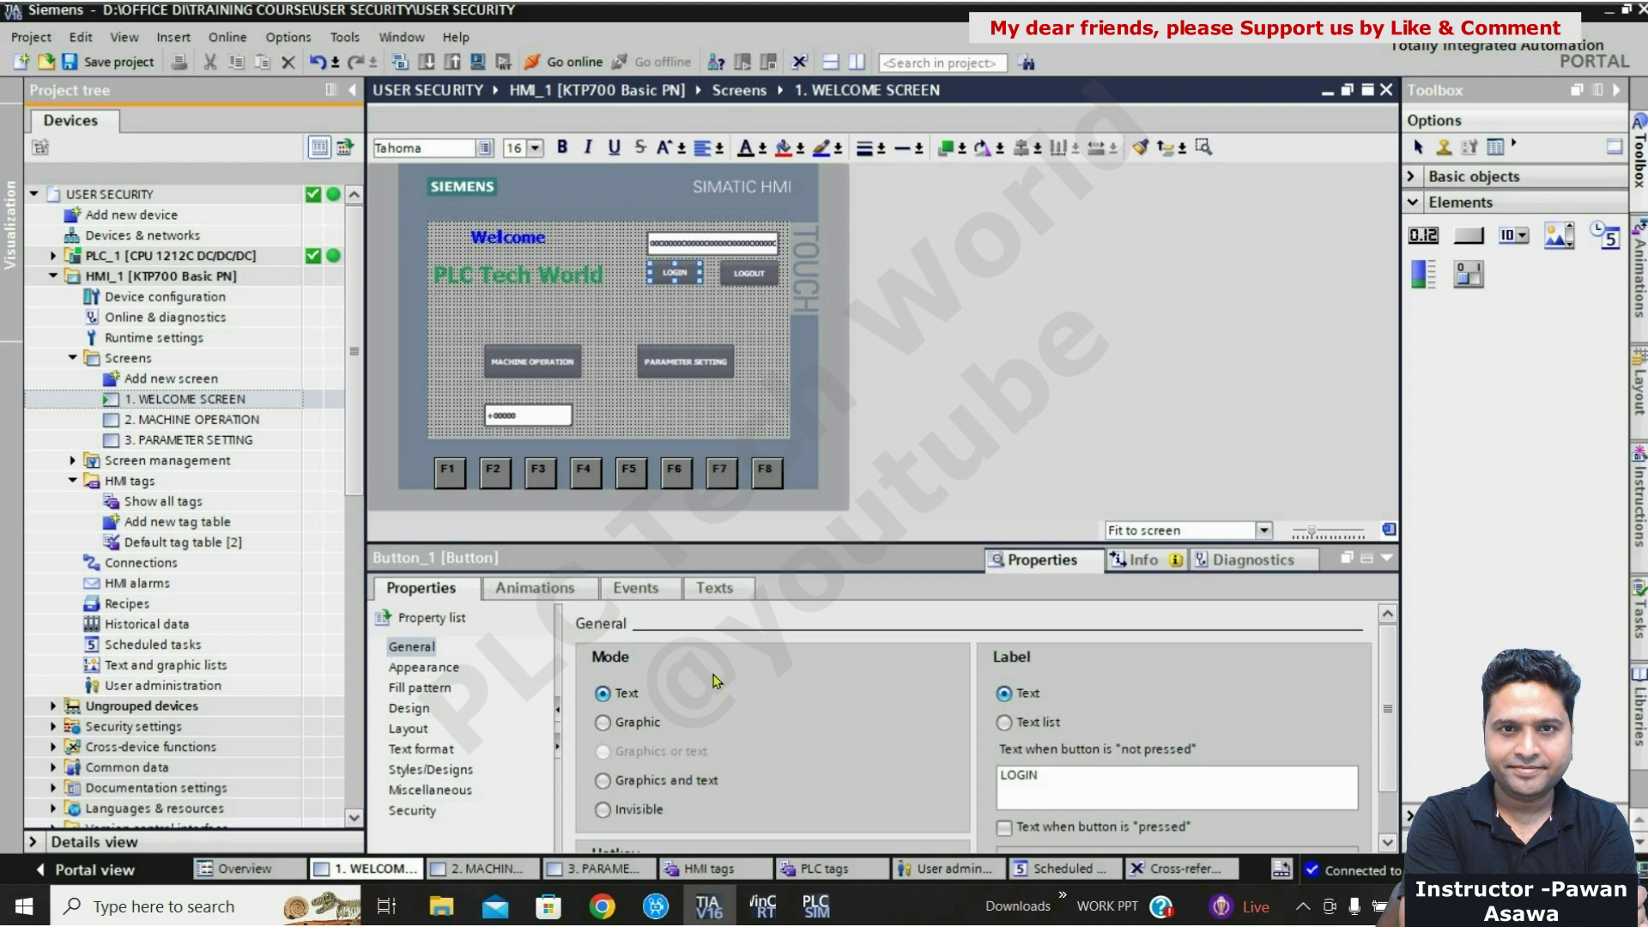
left_click(656, 590)
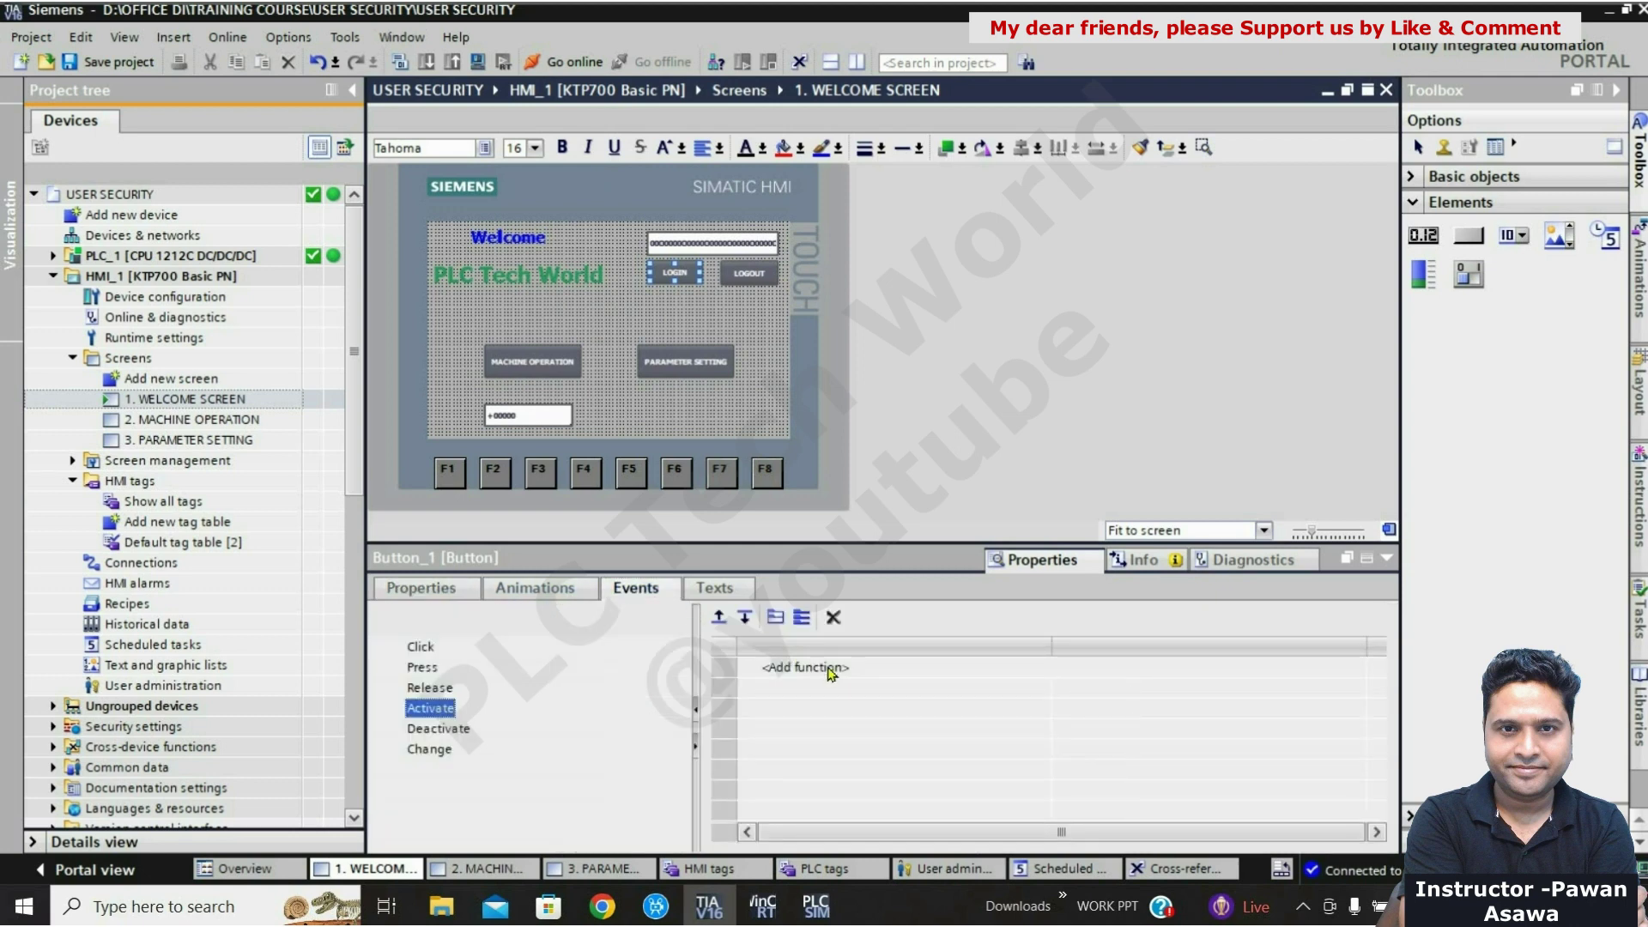
left_click(844, 677)
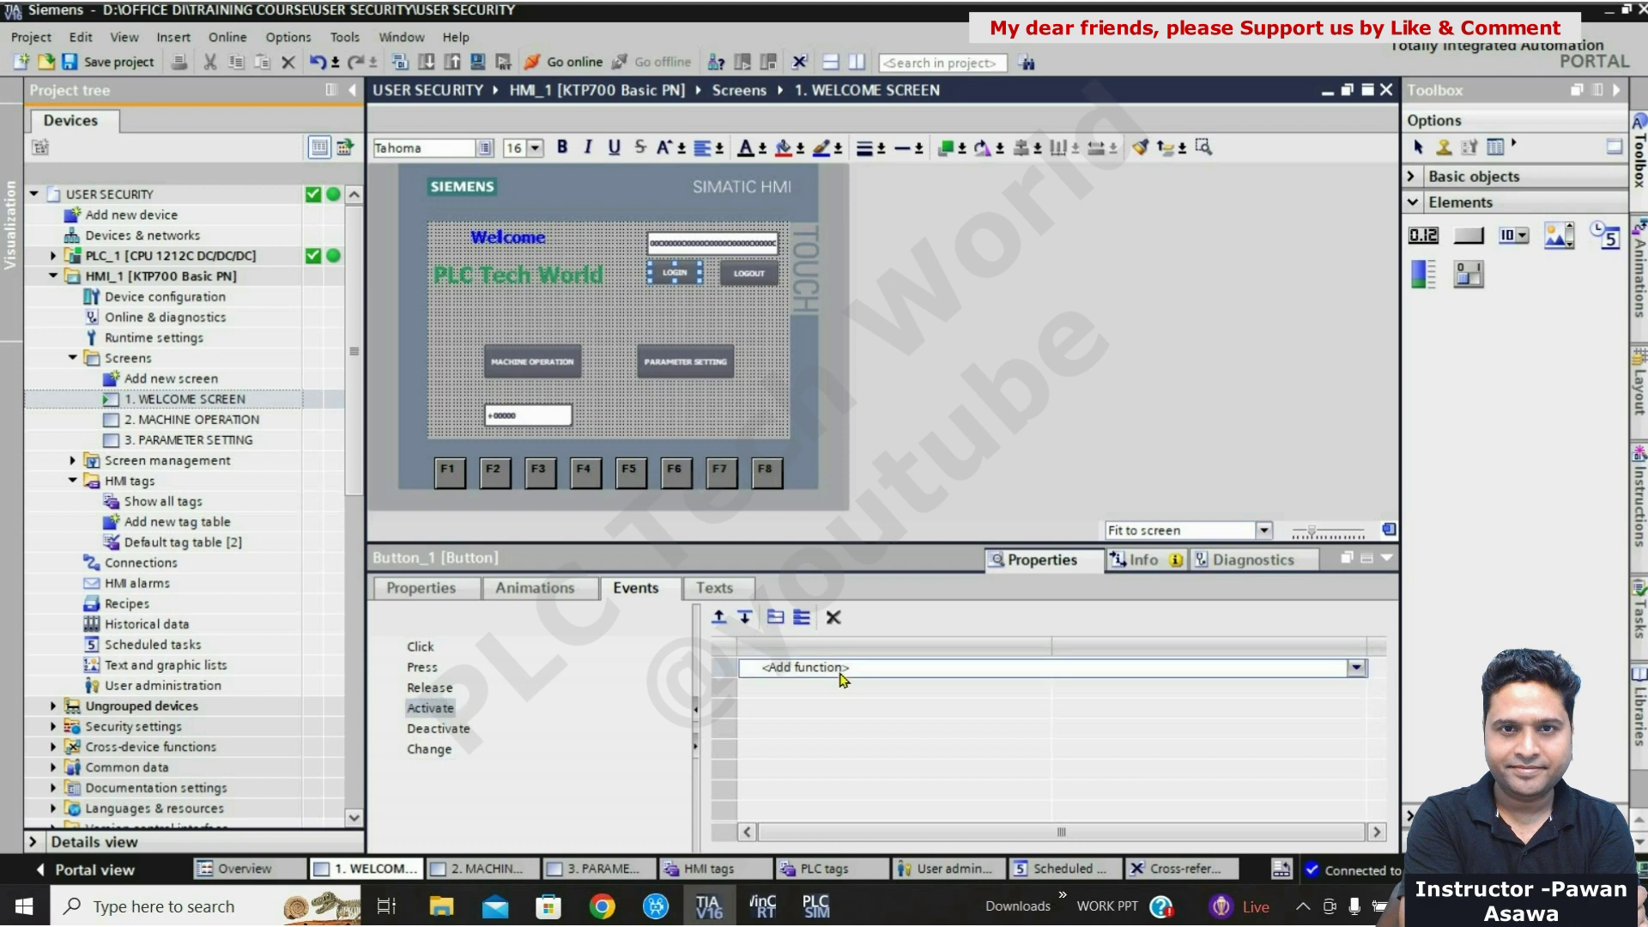
left_click(1356, 668)
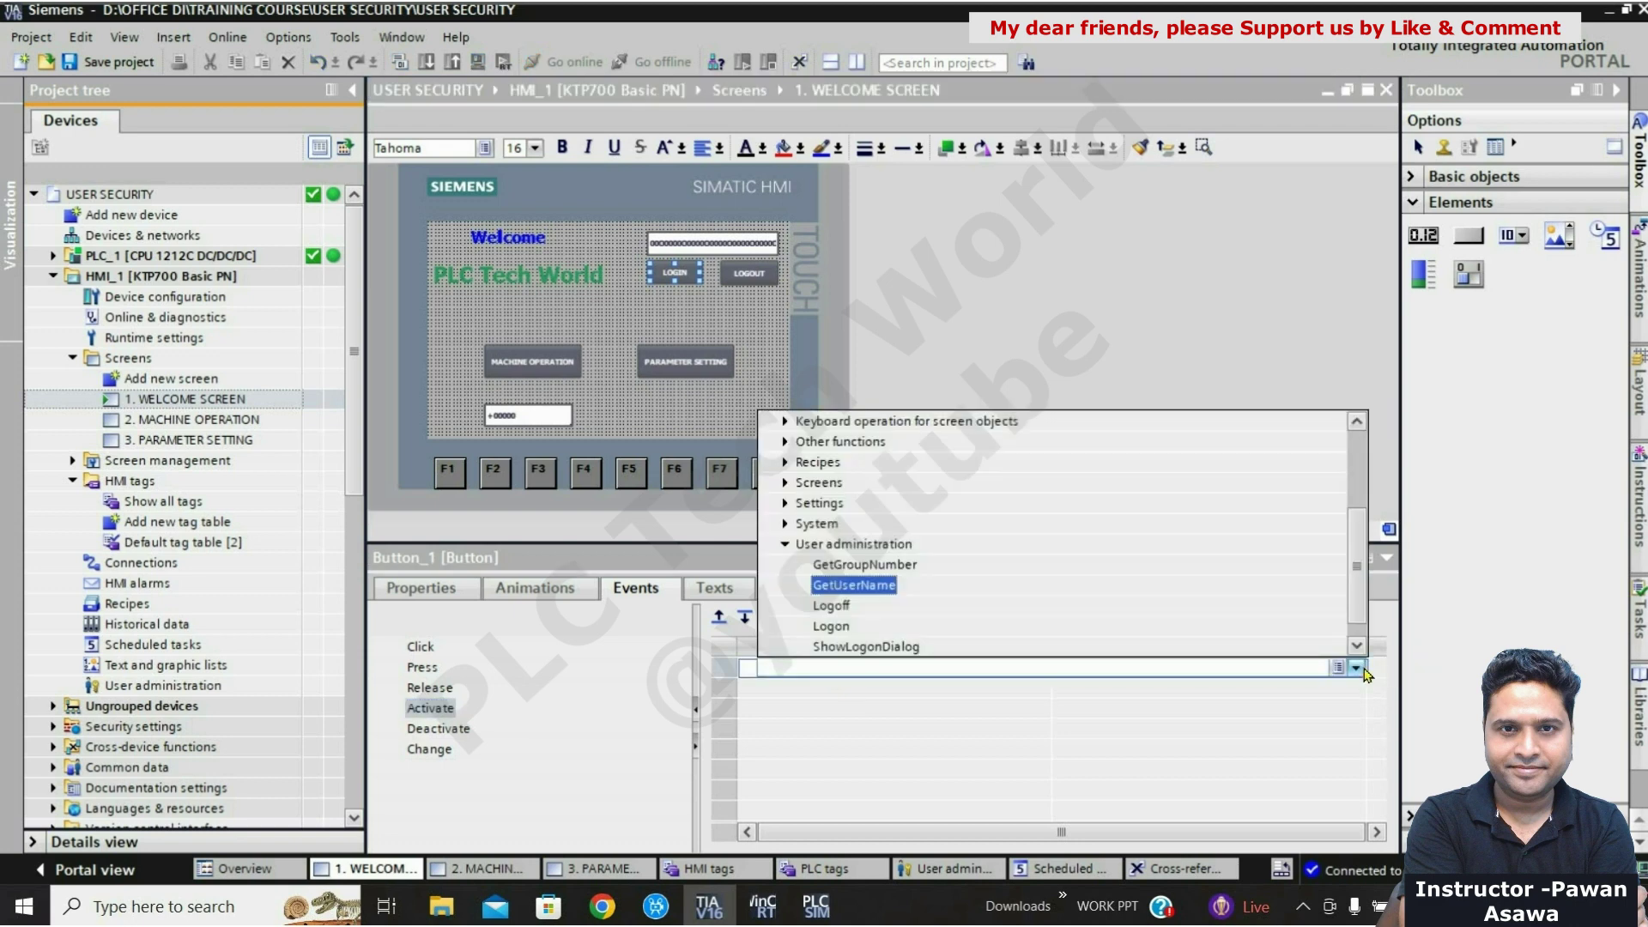
left_click(788, 543)
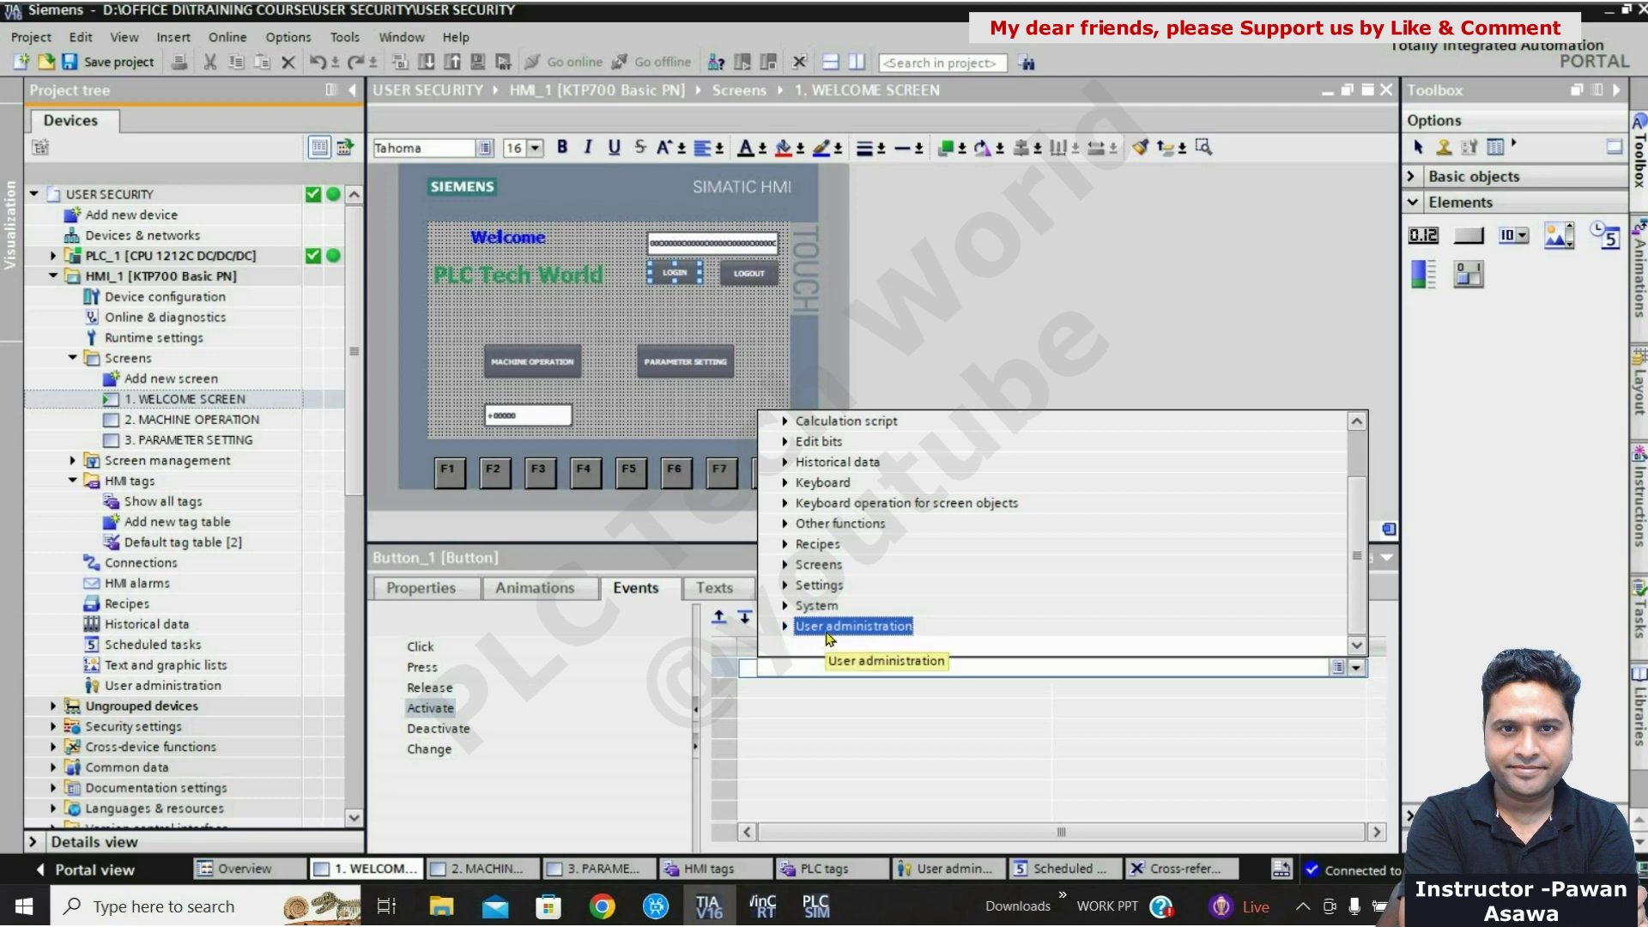
left_click(785, 626)
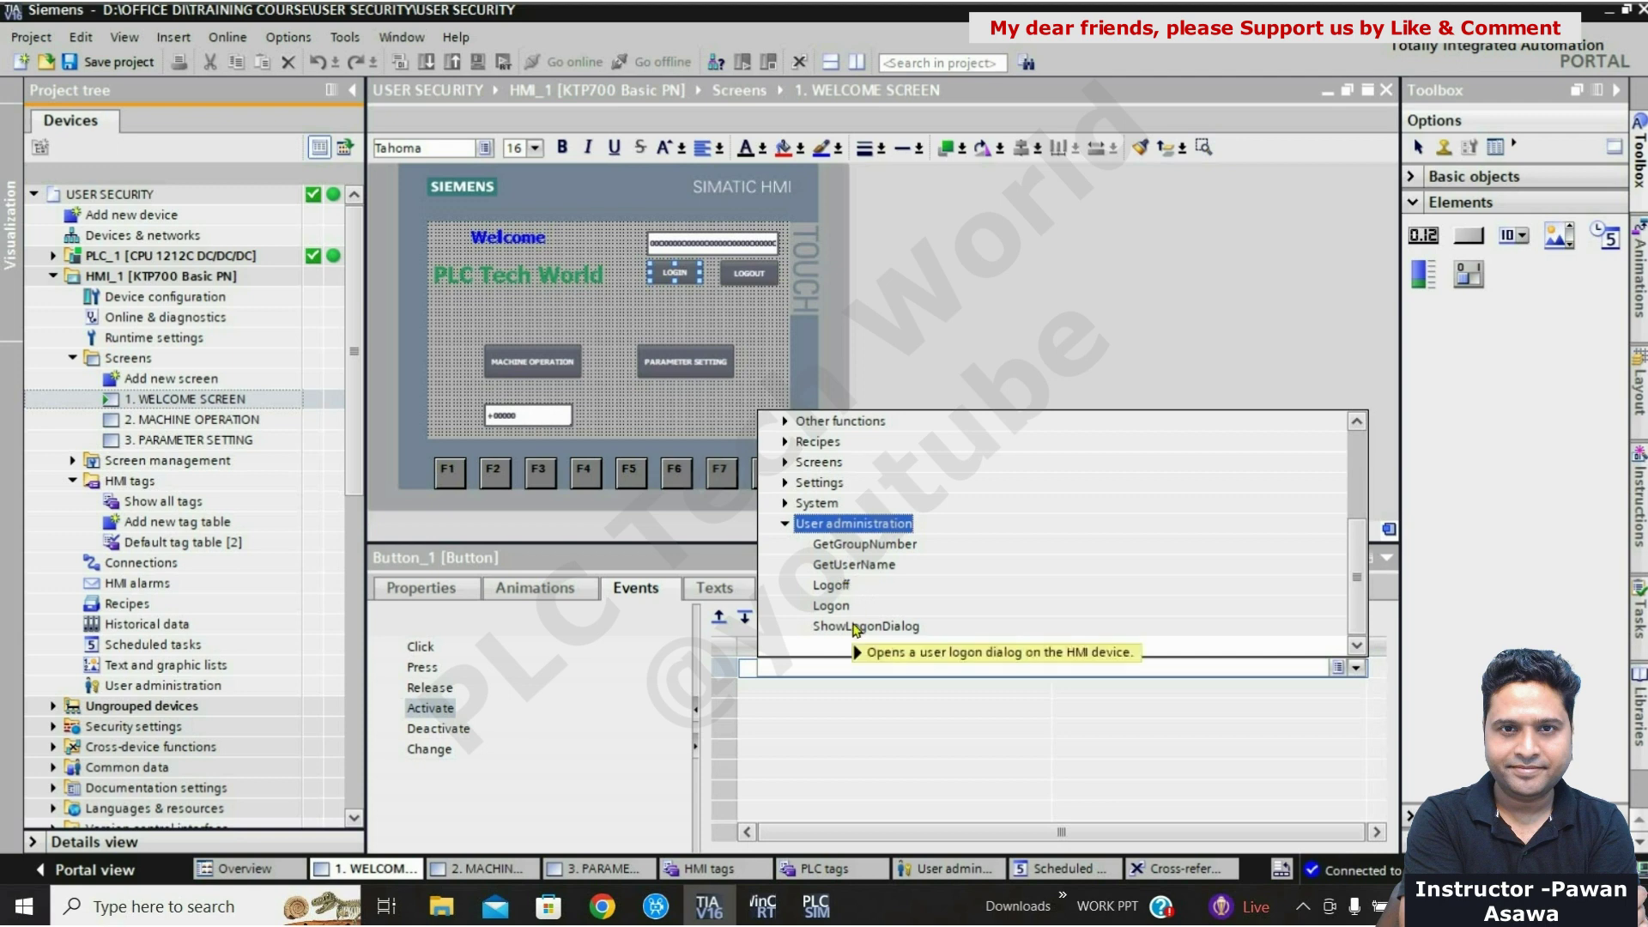
mouse_move(907, 632)
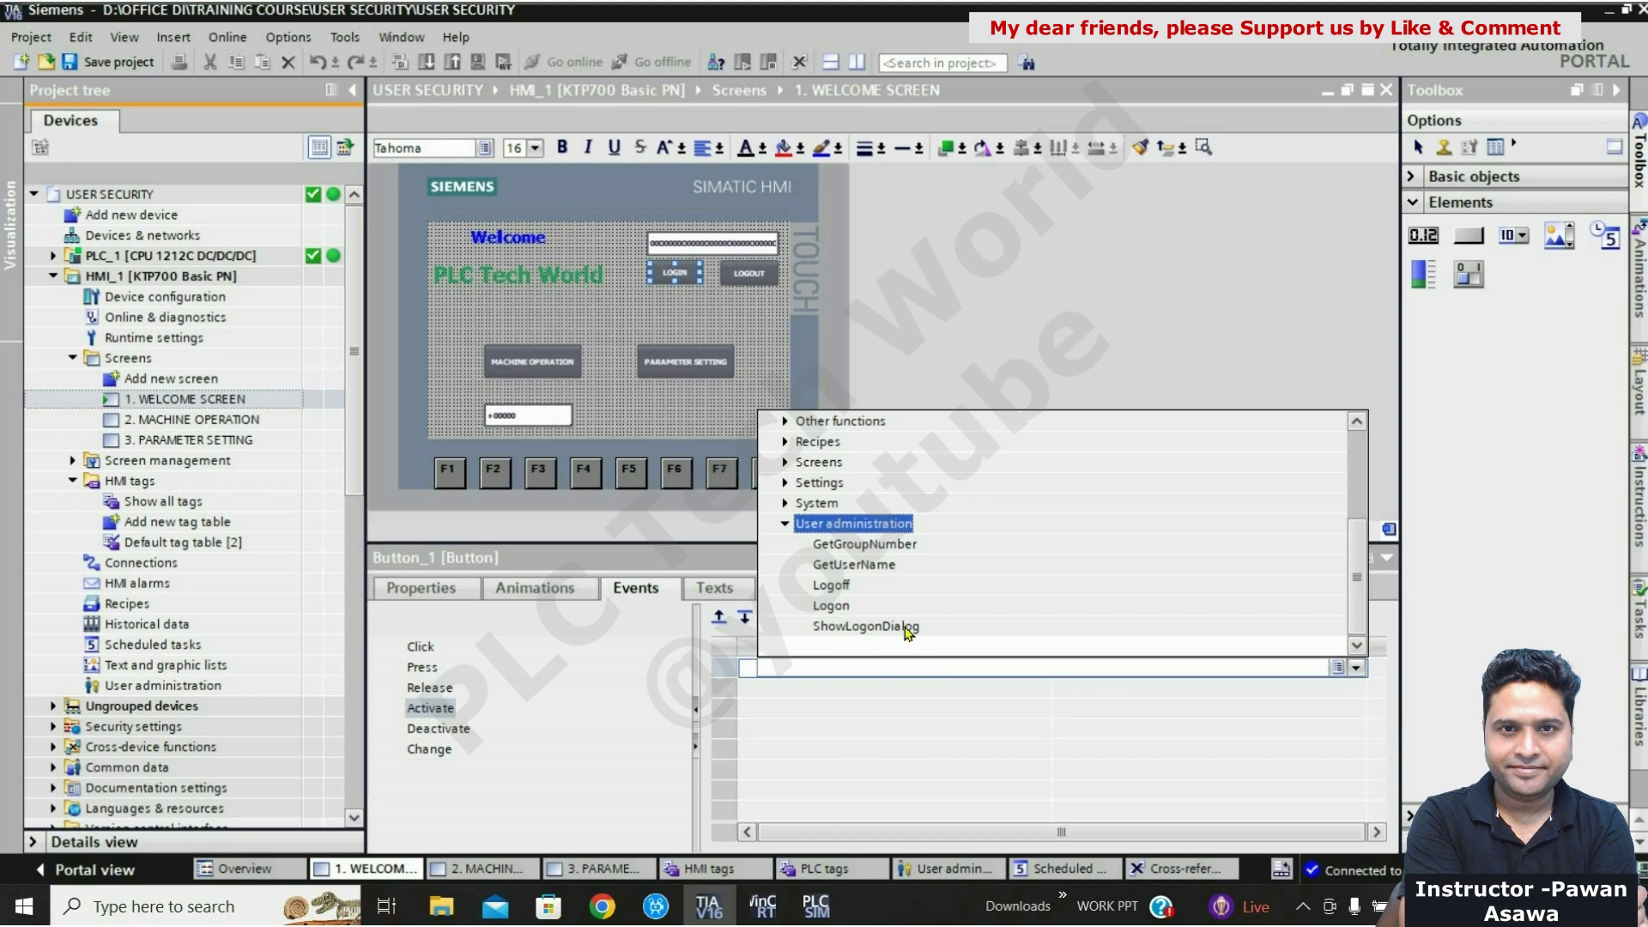
left_click(907, 632)
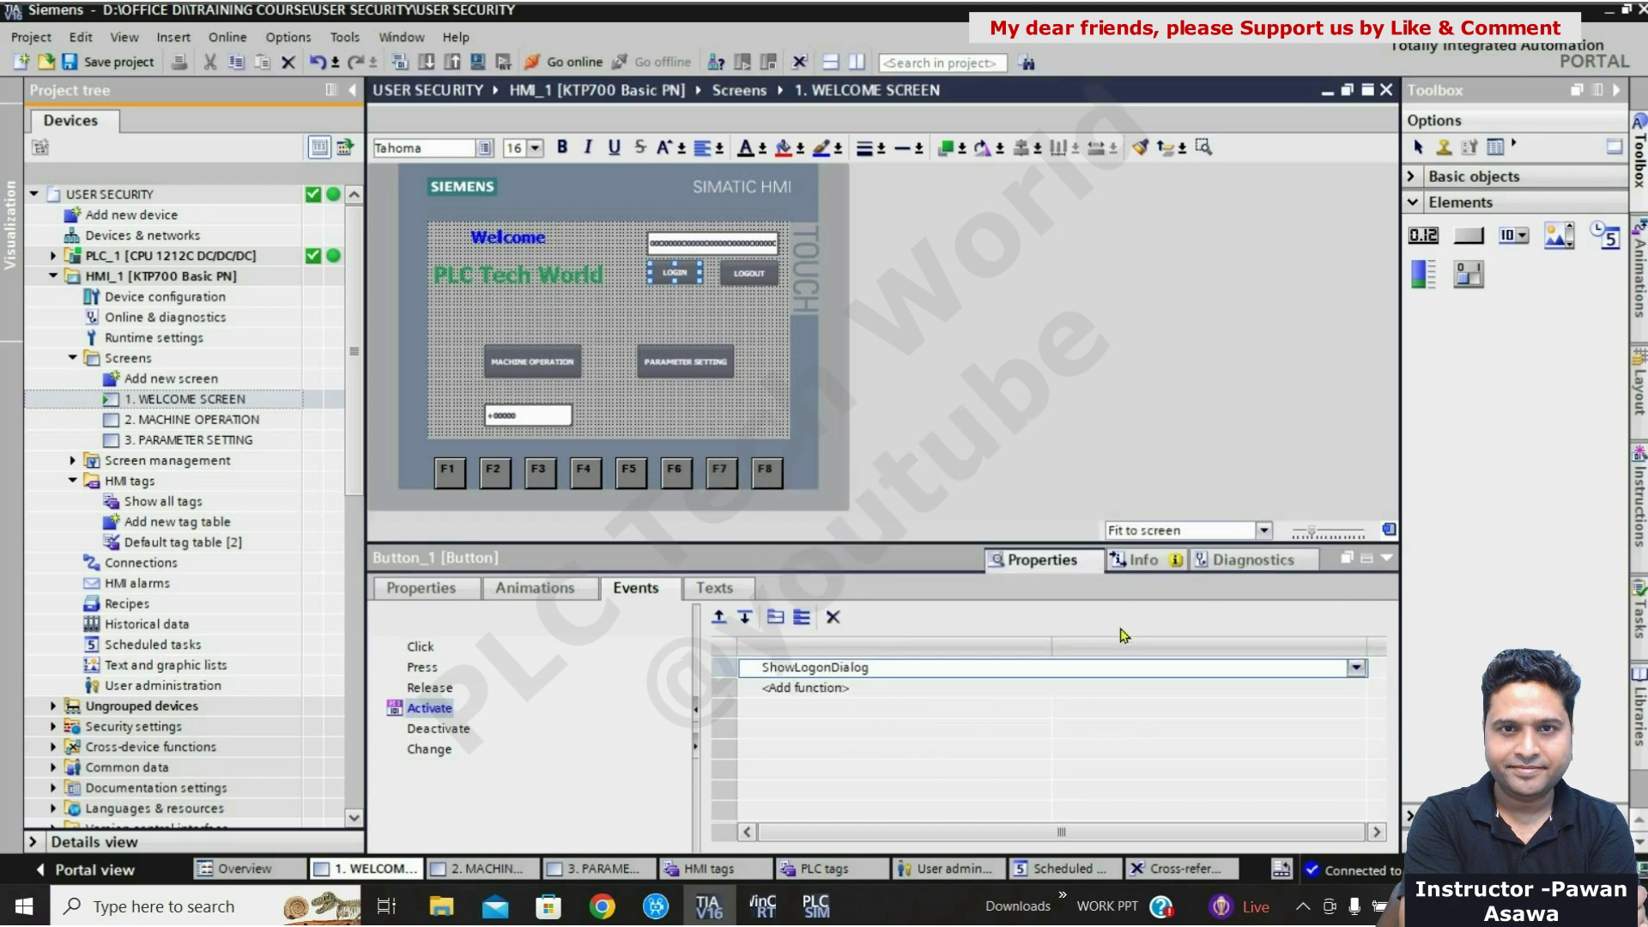
left_click(1387, 560)
left_click(1053, 441)
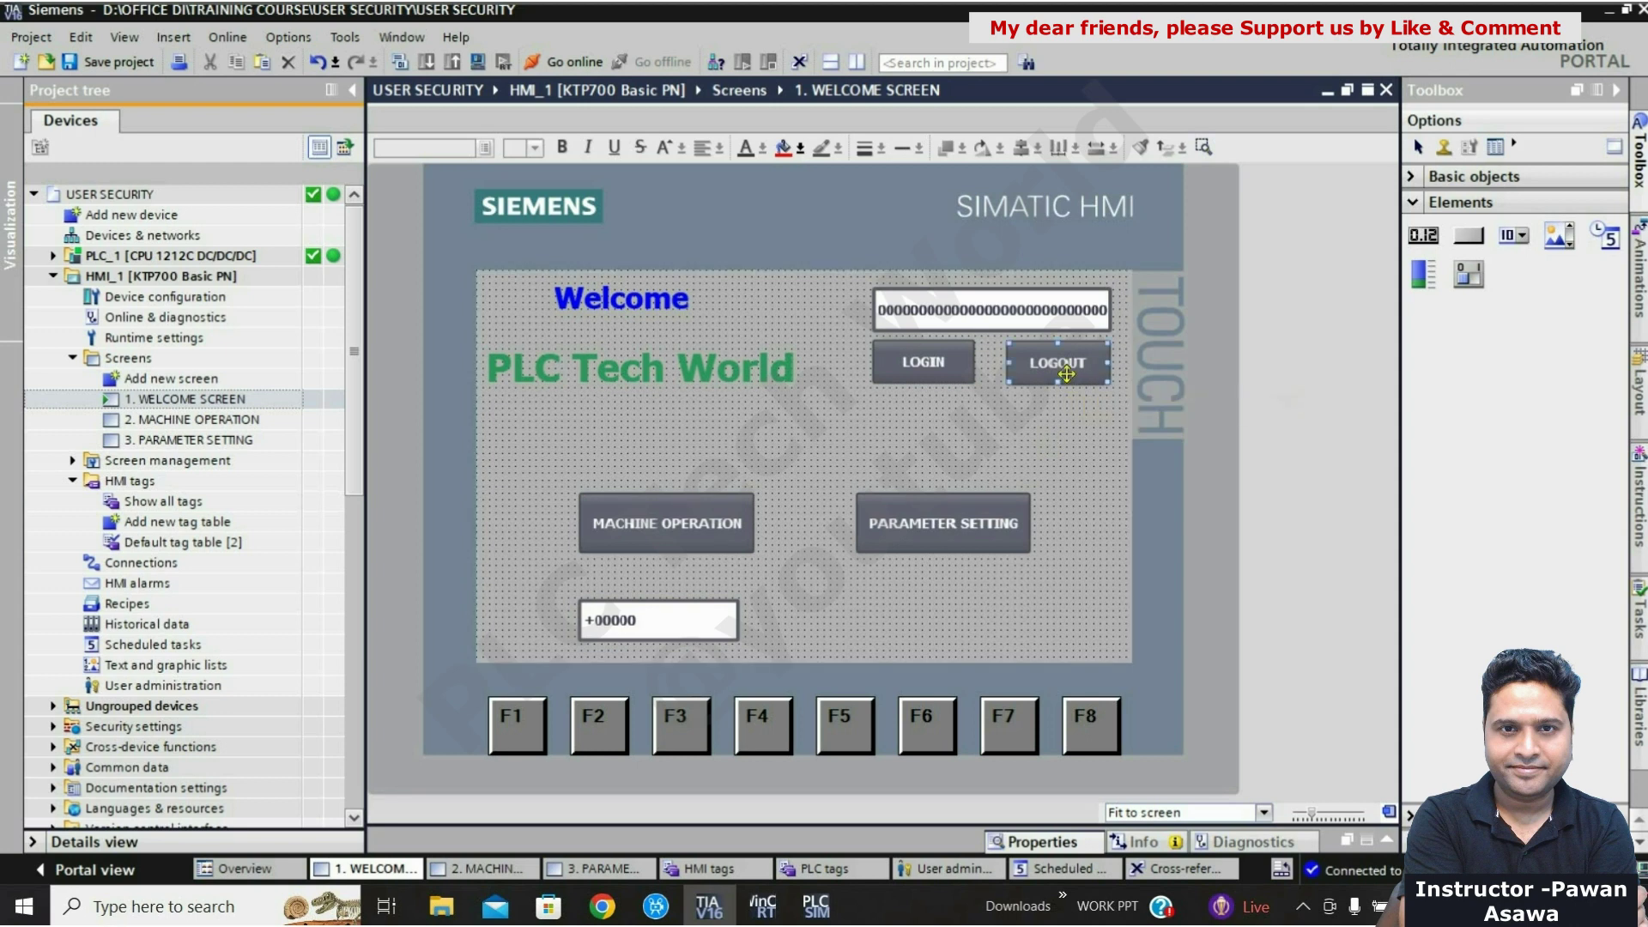
Step: Add the Logoff function to the LOGOUT button's Activate event
right_click(1066, 374)
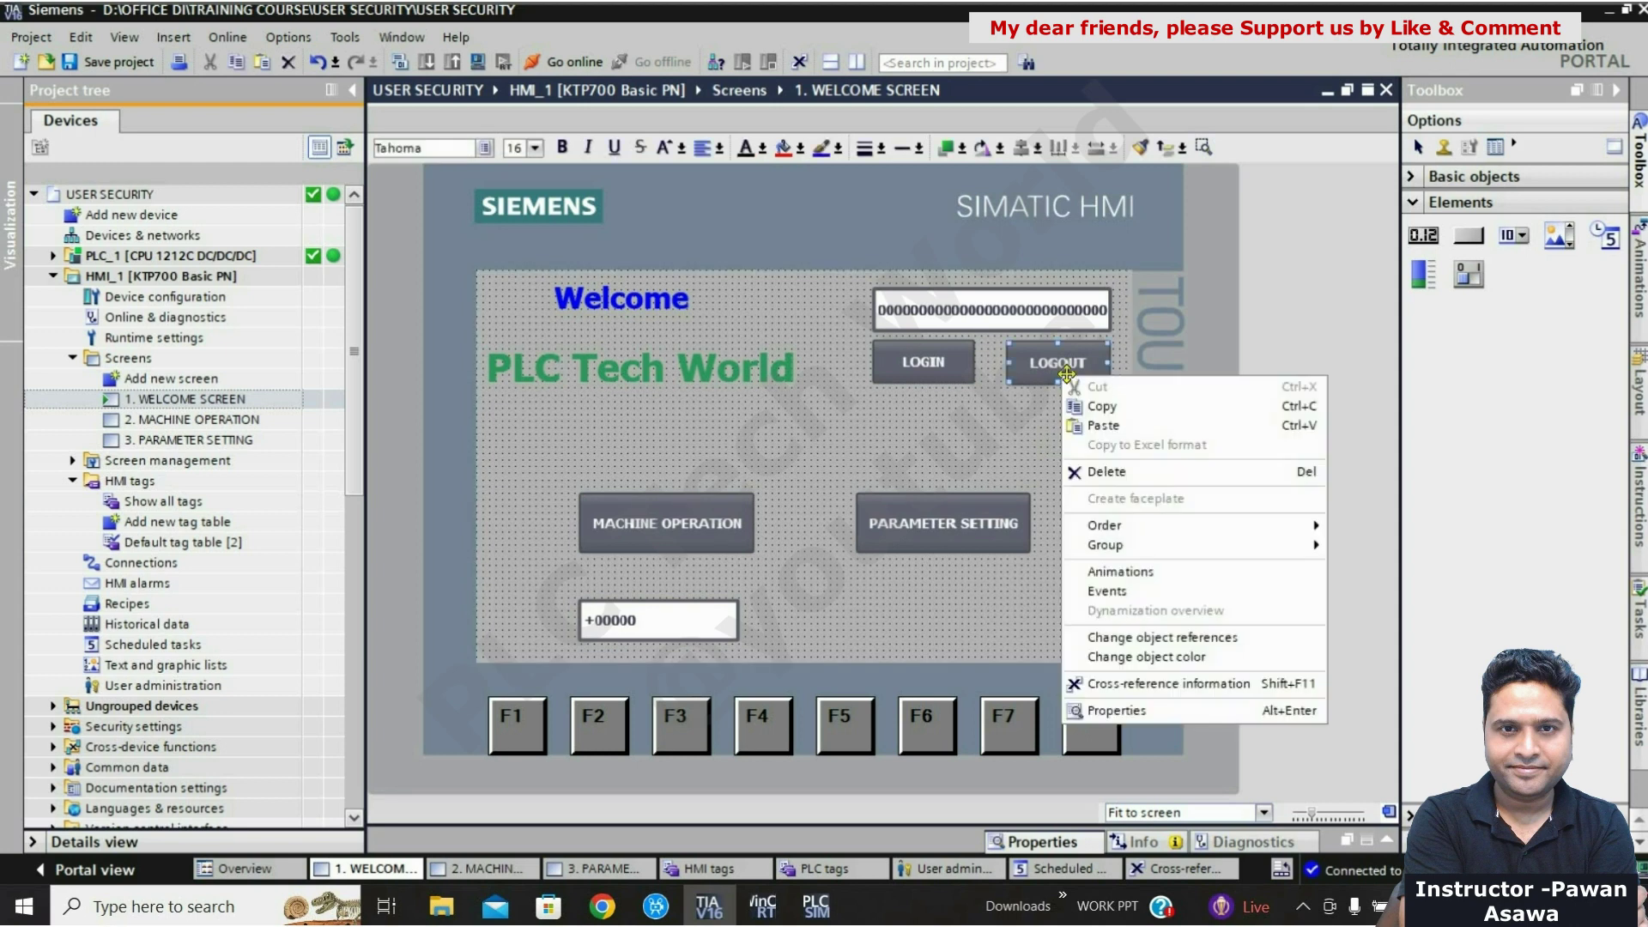
left_click(1116, 711)
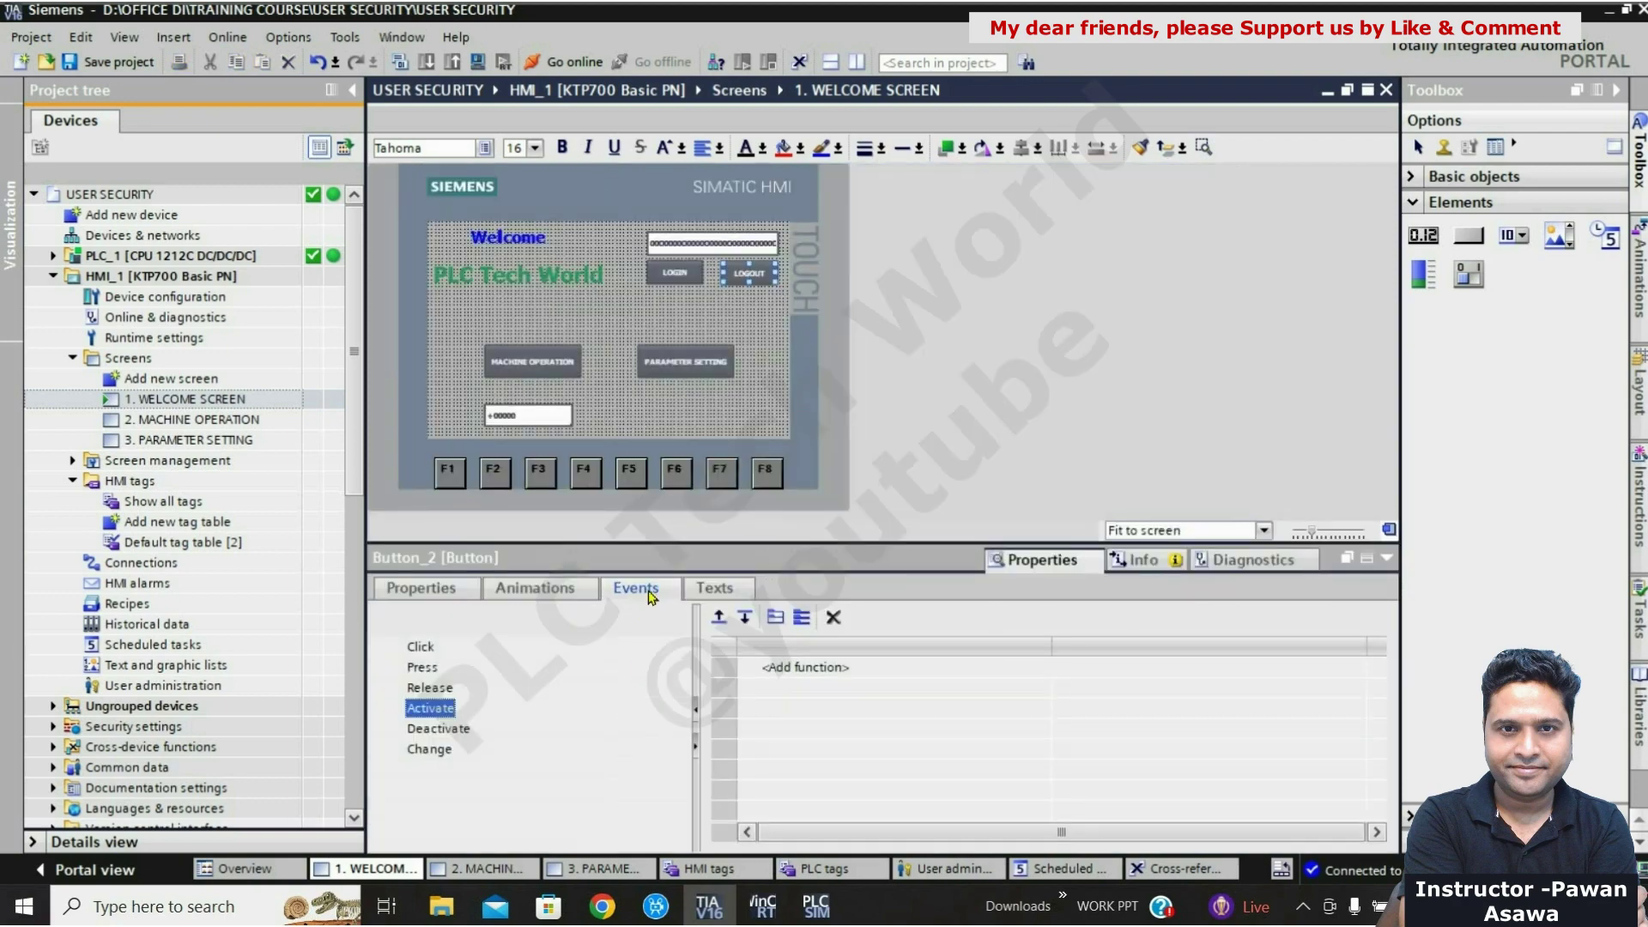
left_click(897, 674)
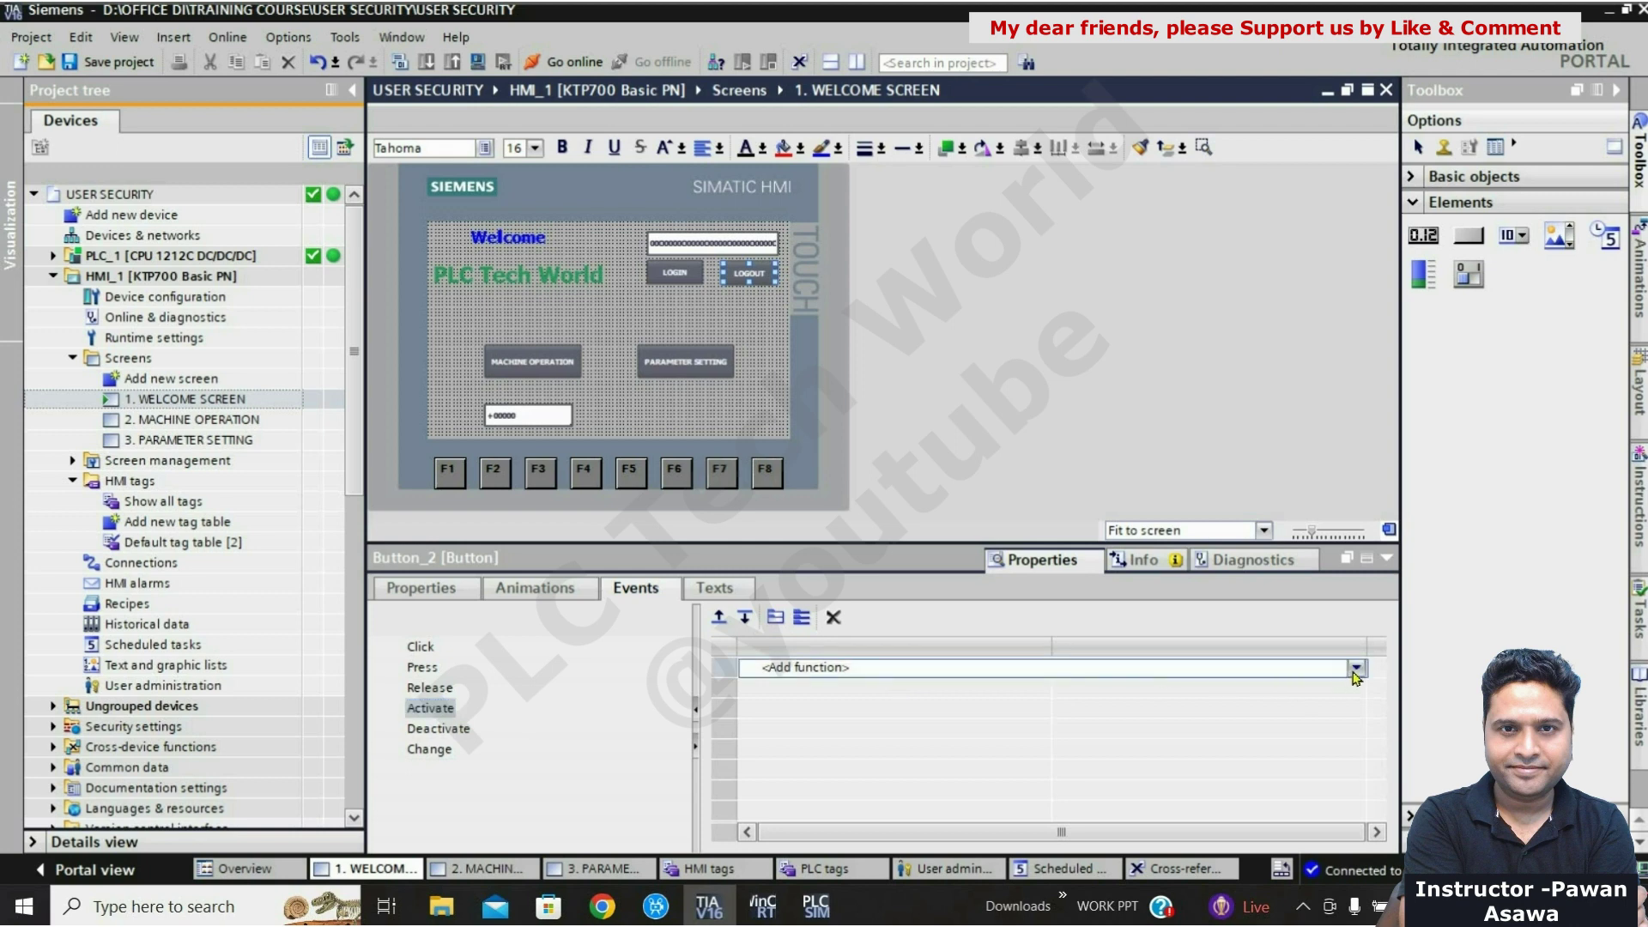
left_click(1355, 674)
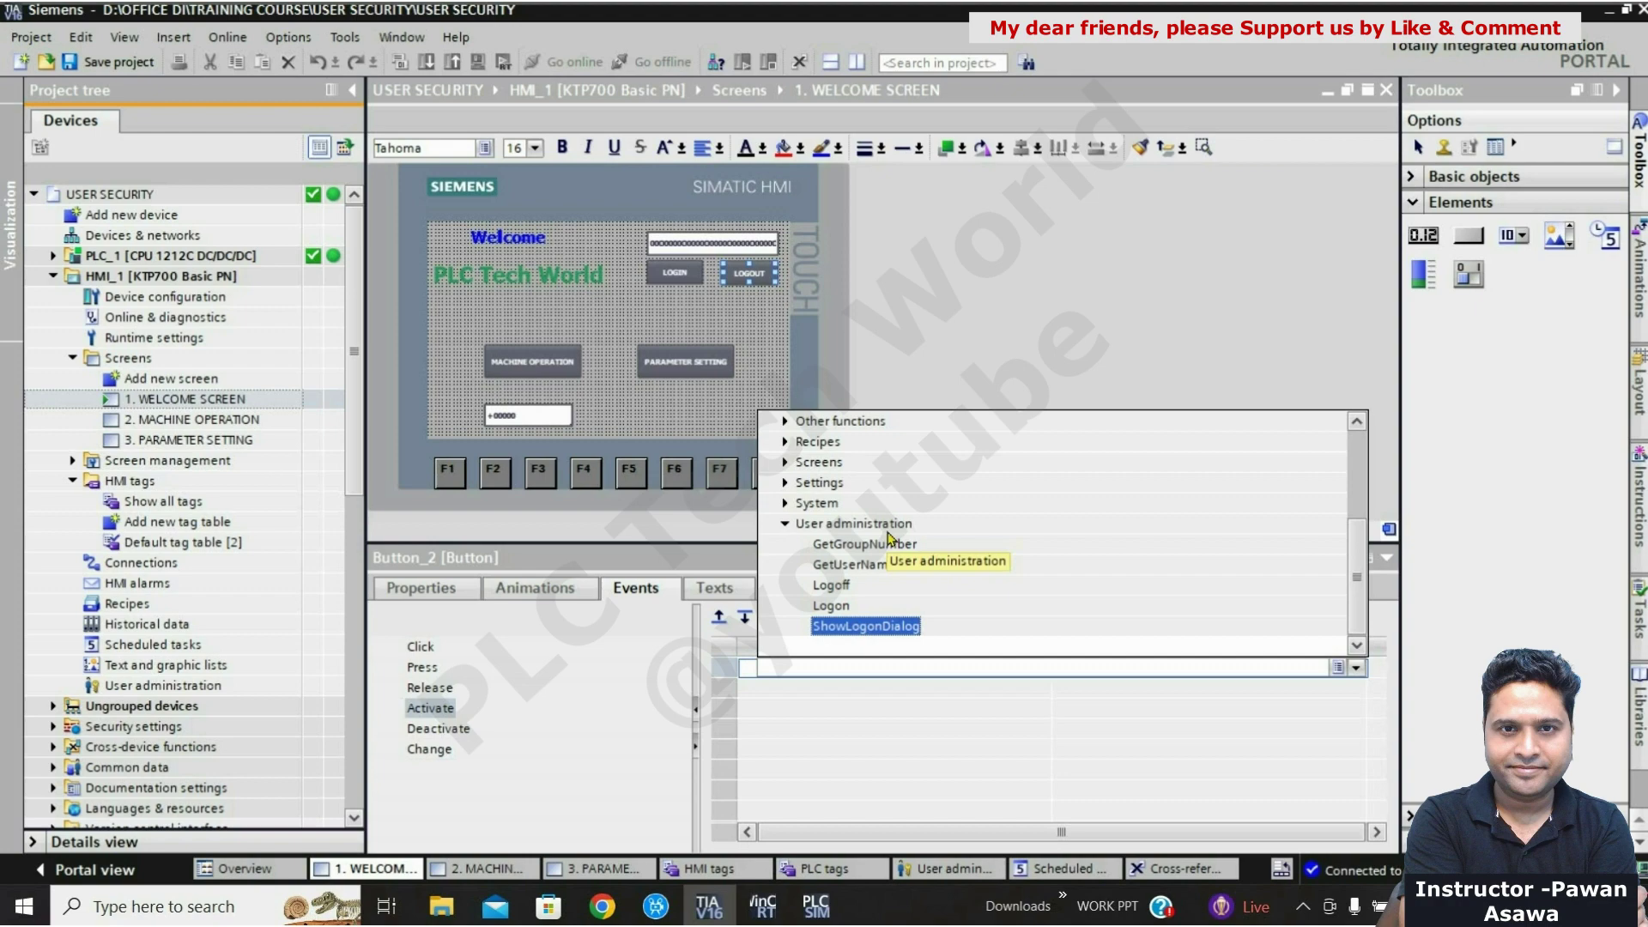
left_click(831, 586)
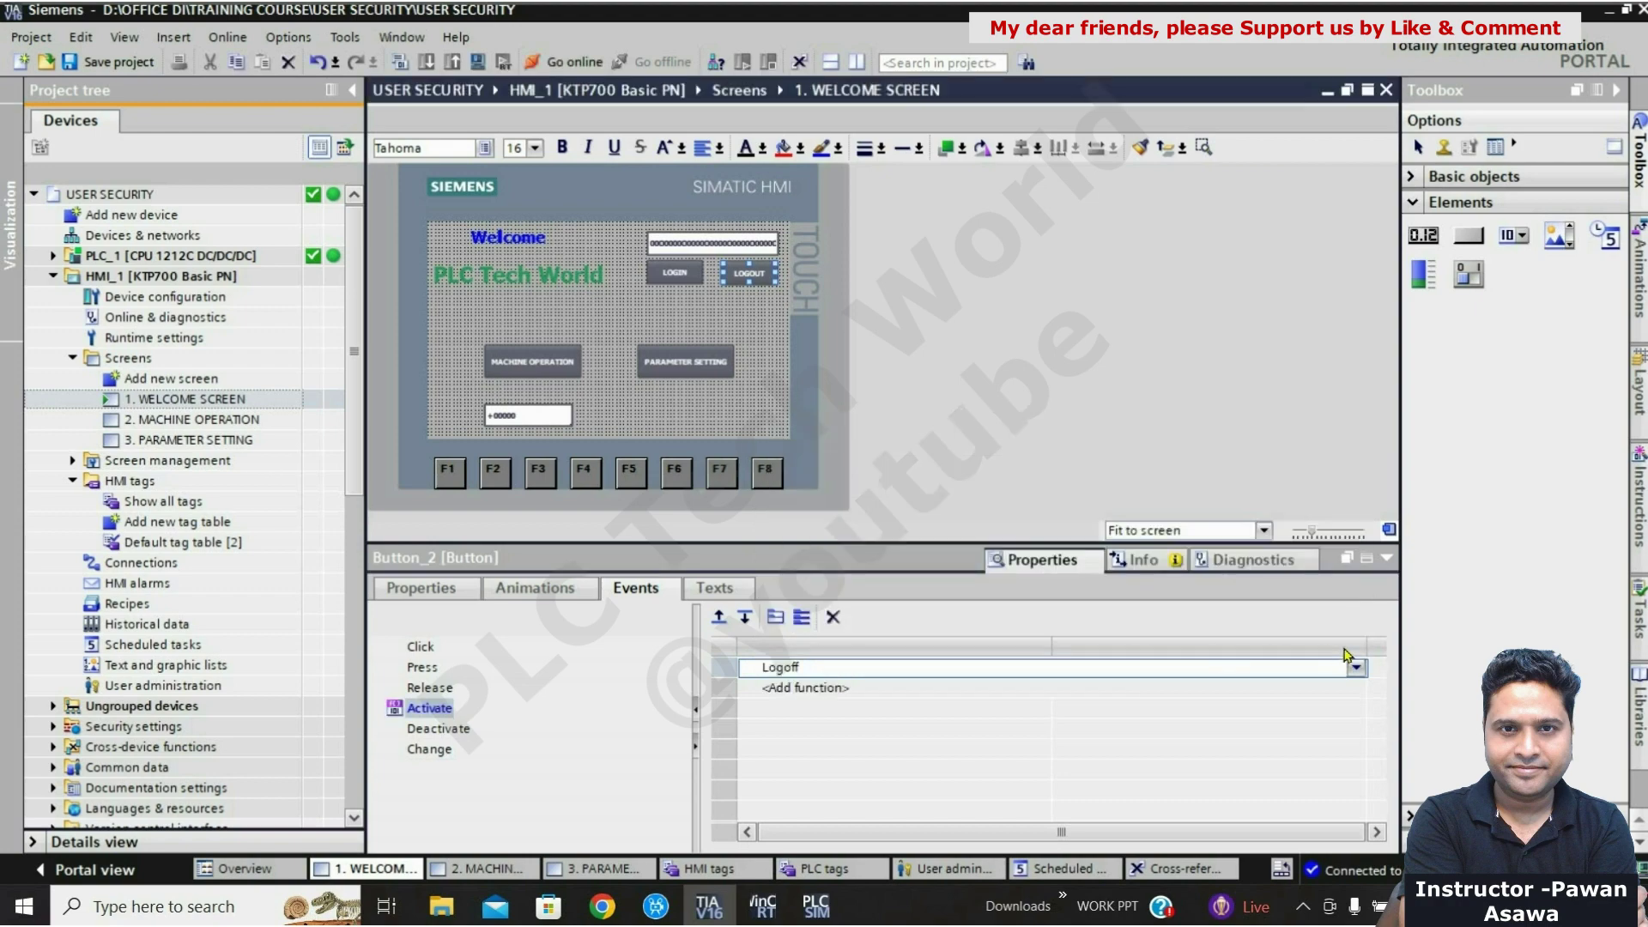
left_click(1386, 557)
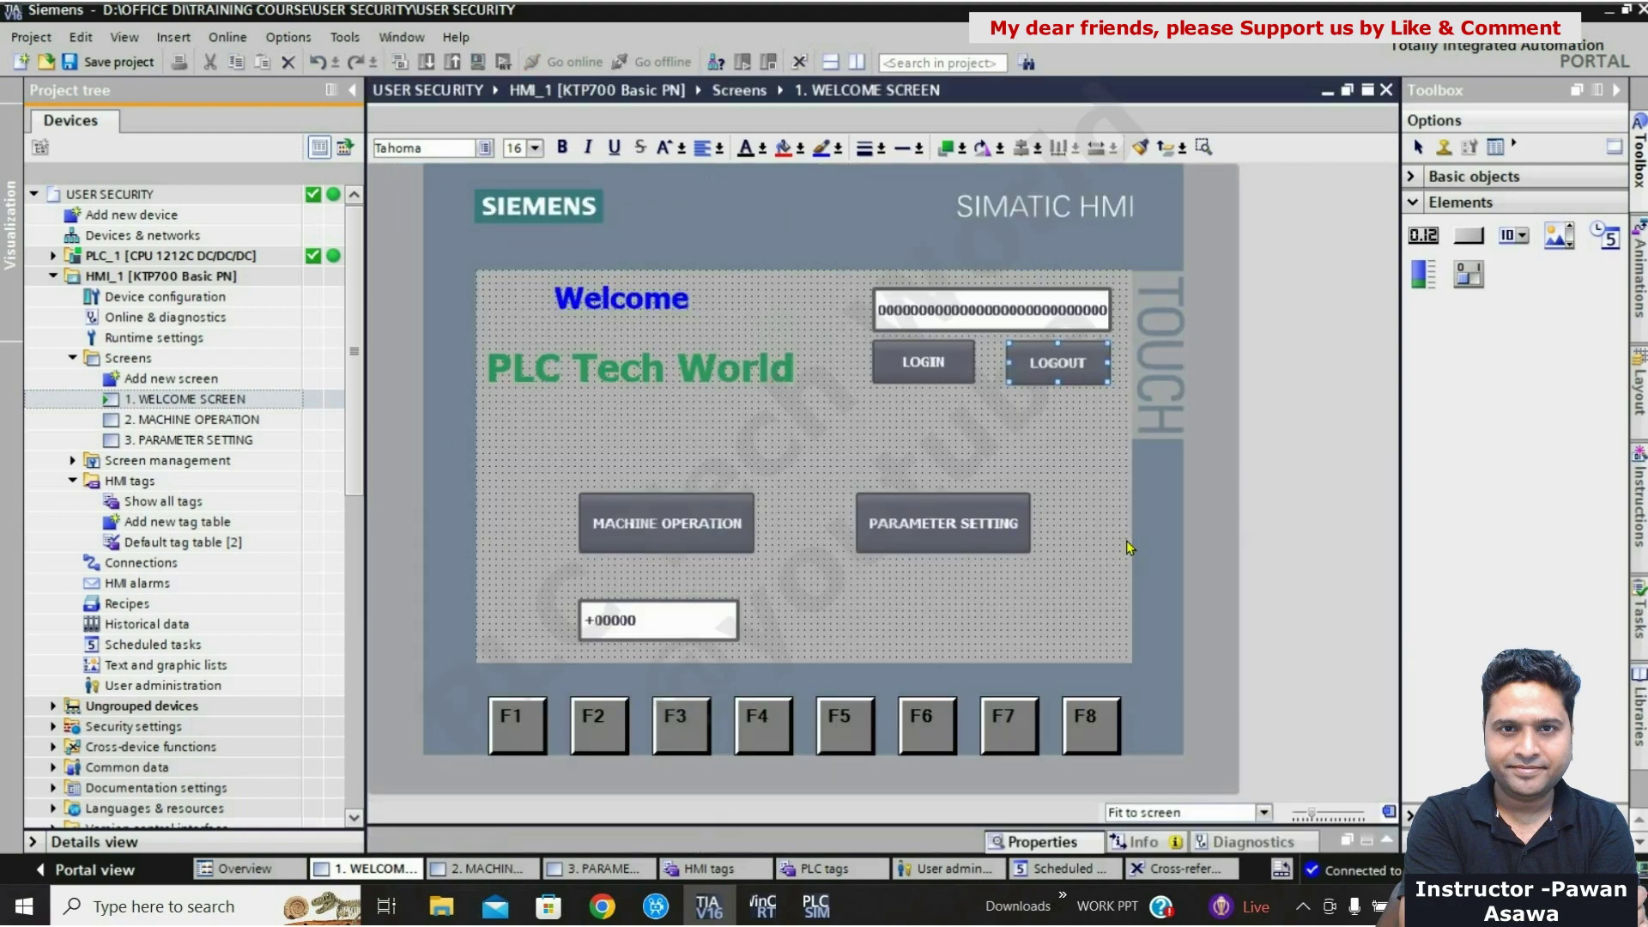
left_click(1129, 547)
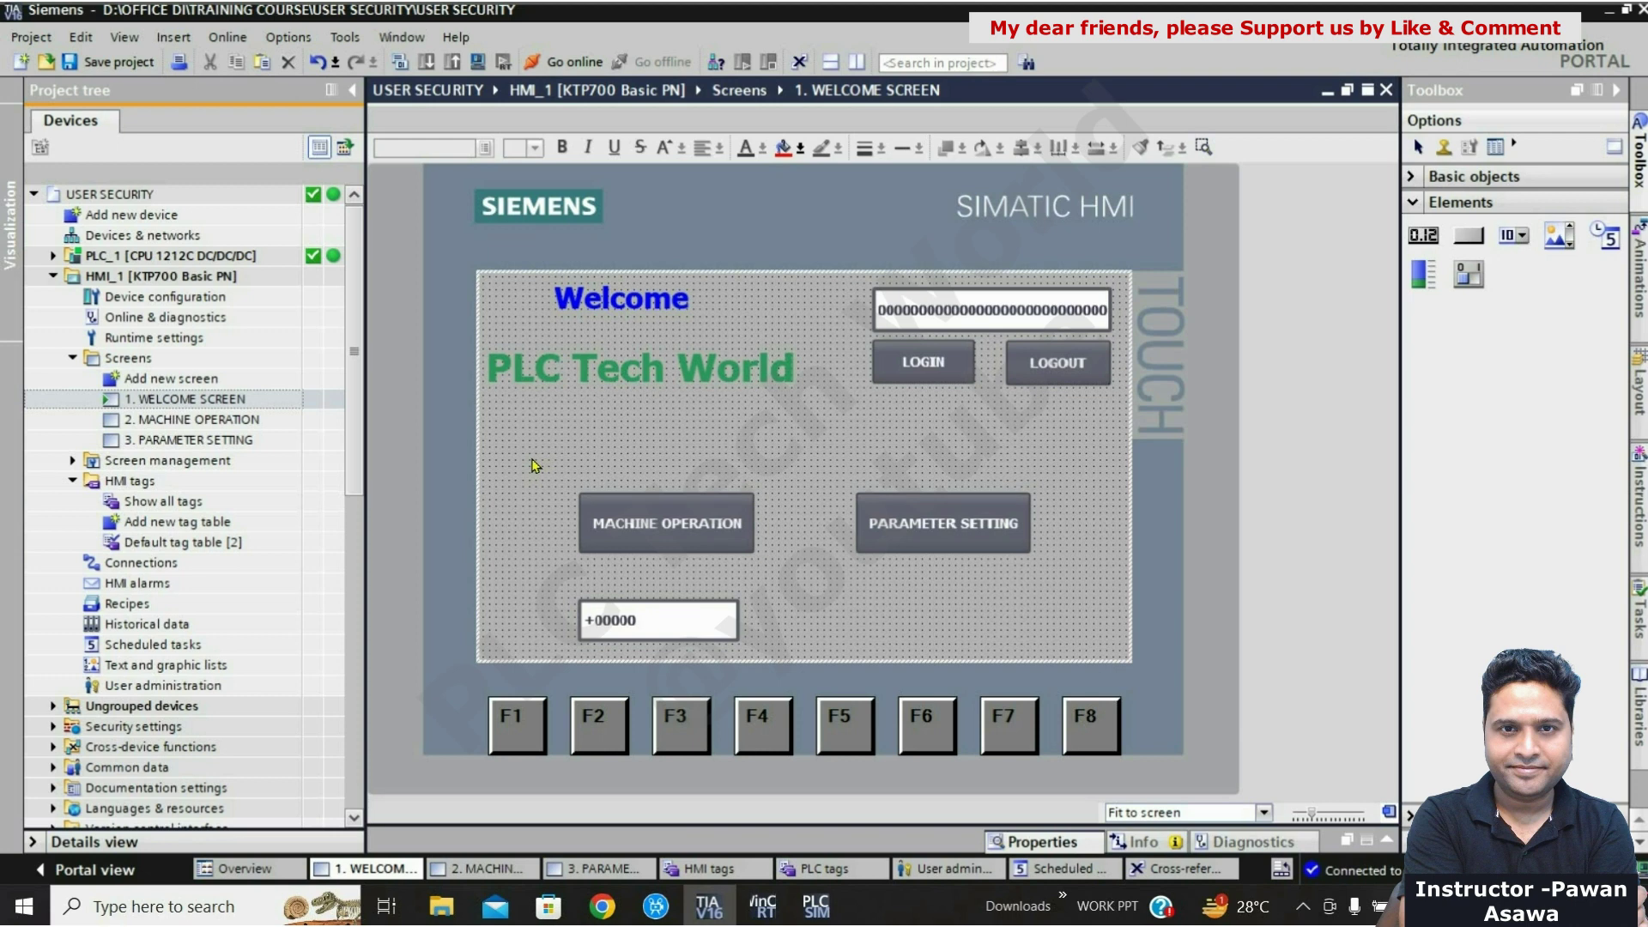
Step: Open the User administration editor and add a new user named USER
left_click(163, 692)
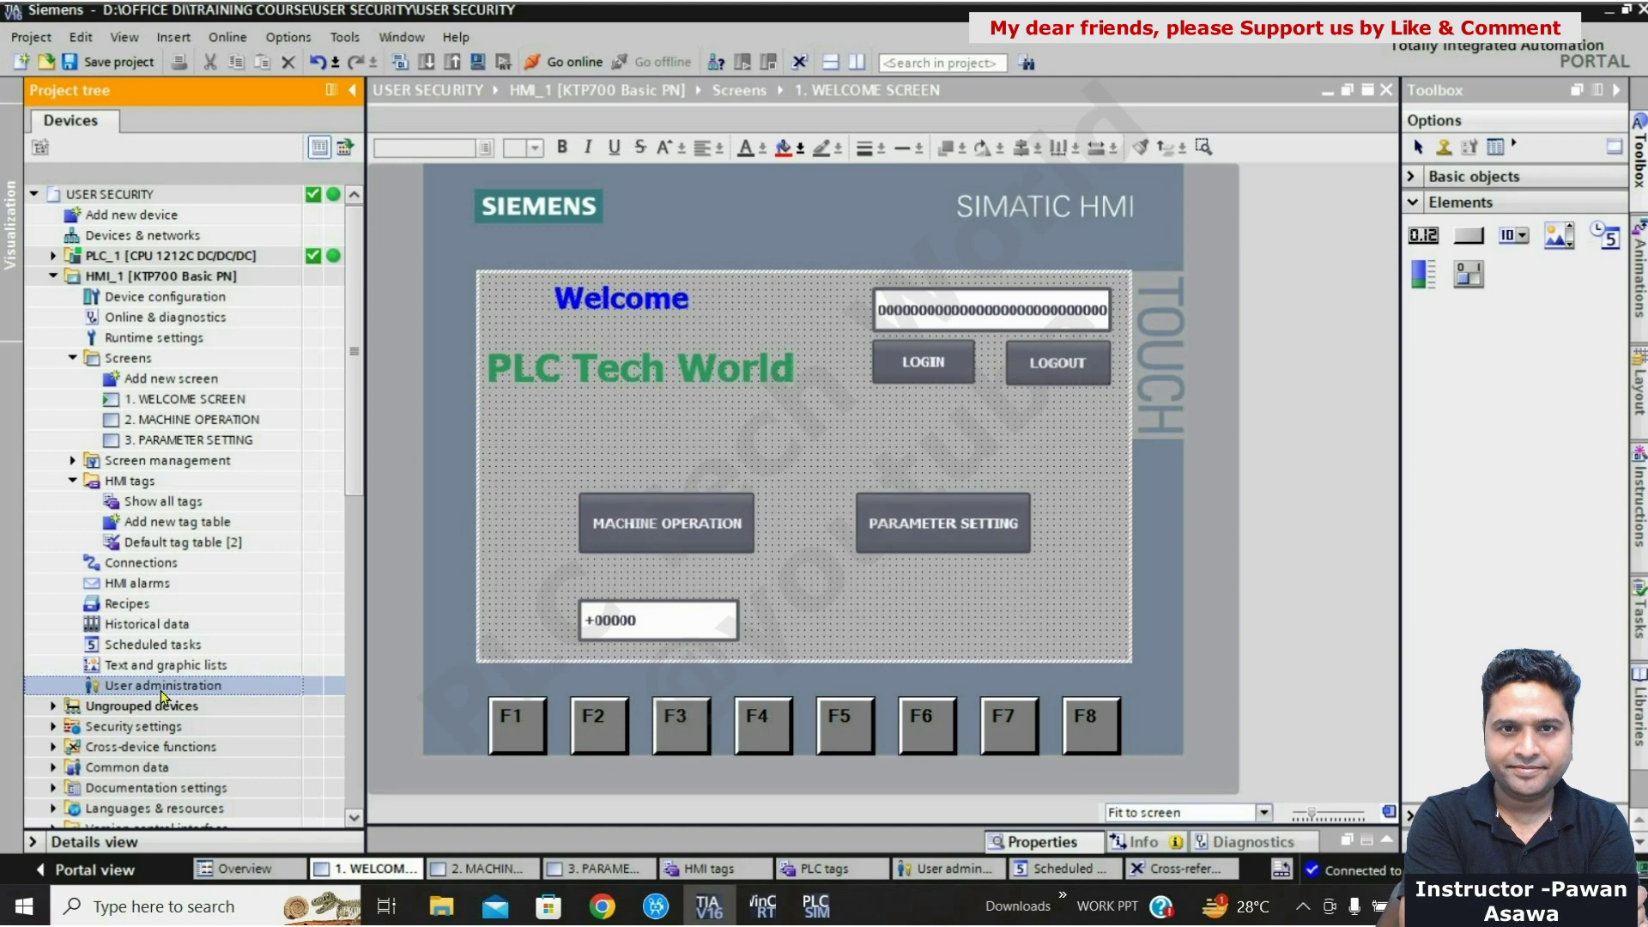
double_click(162, 686)
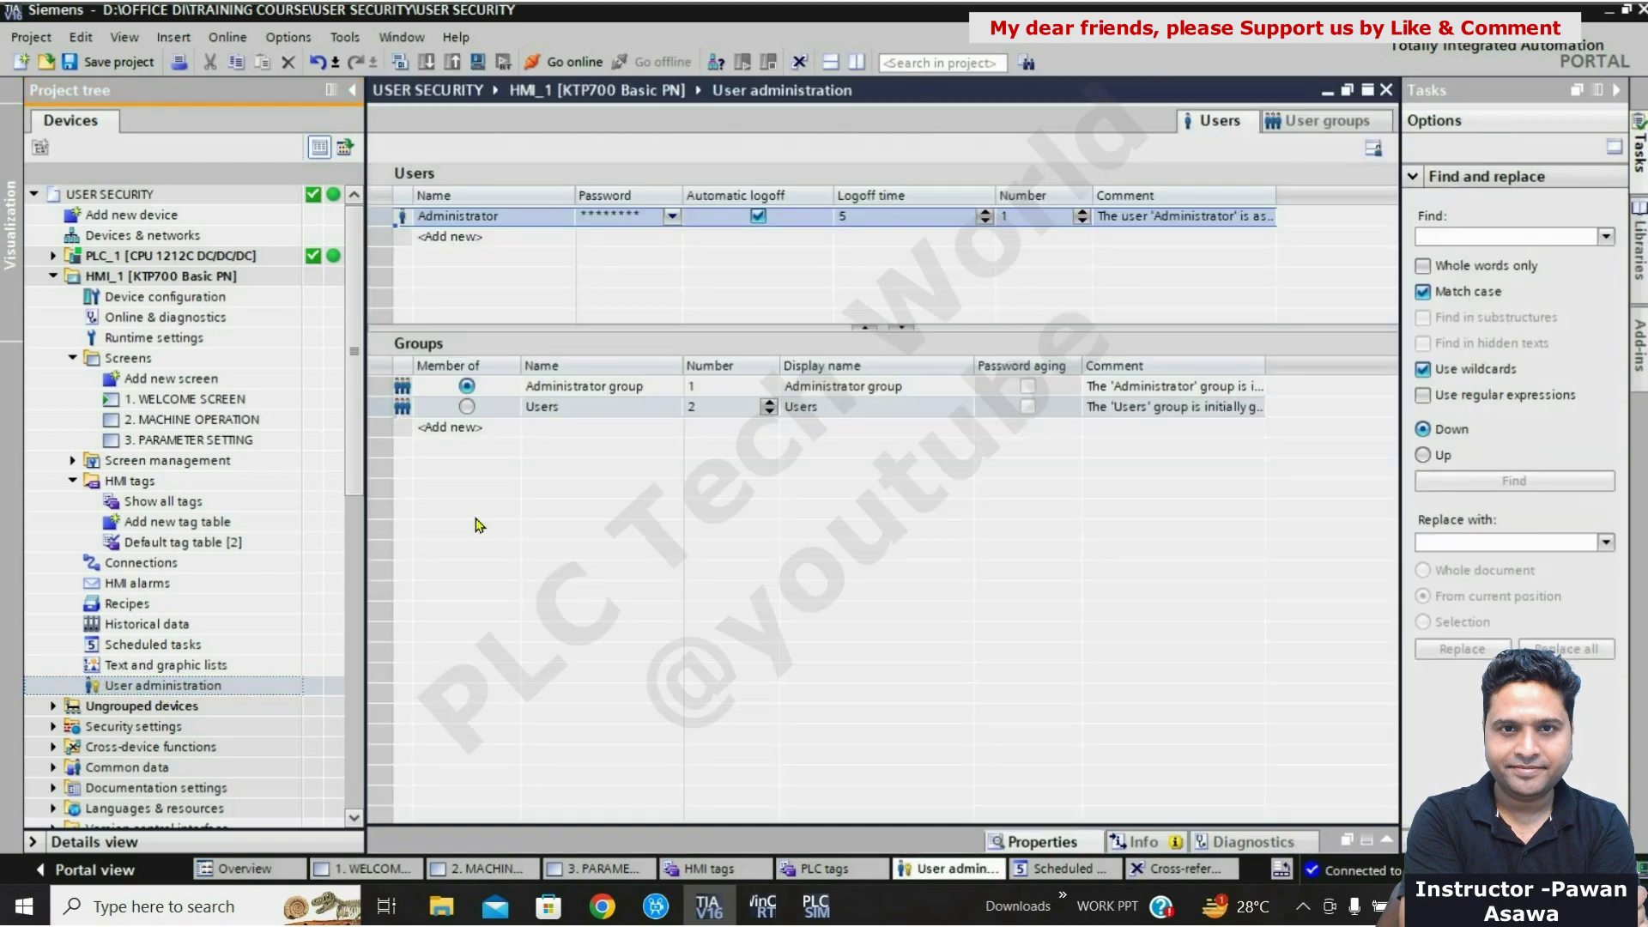
double_click(468, 238)
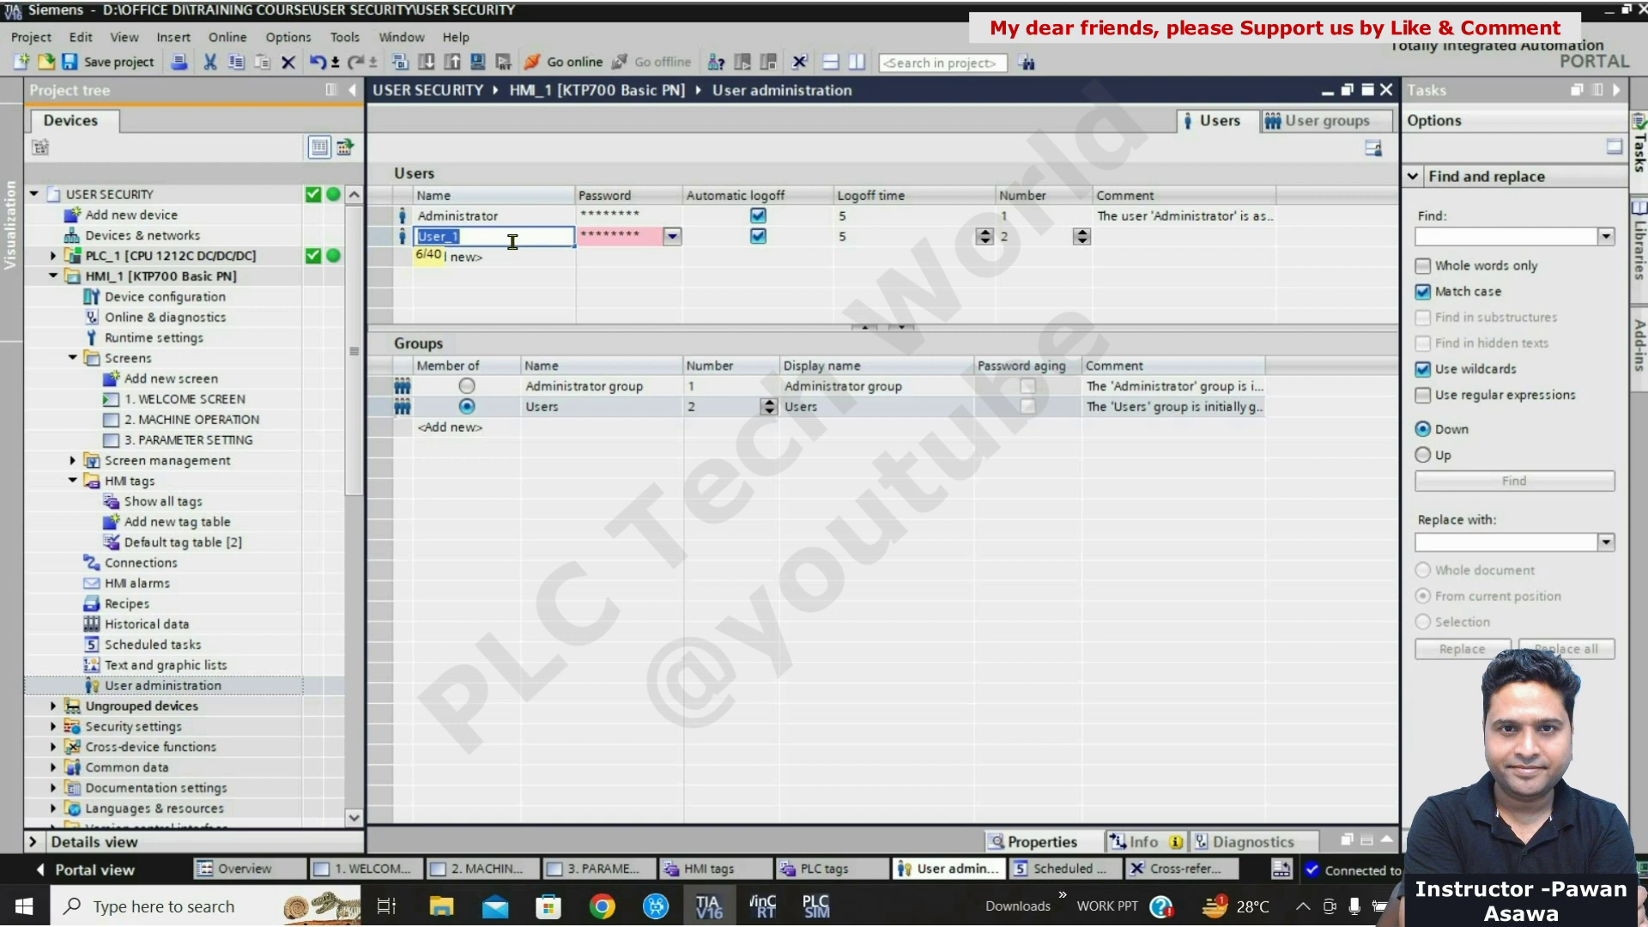
type("USER")
left_click(631, 237)
Step: Enter and confirm the password for the USER account
left_click(630, 239)
type("12345")
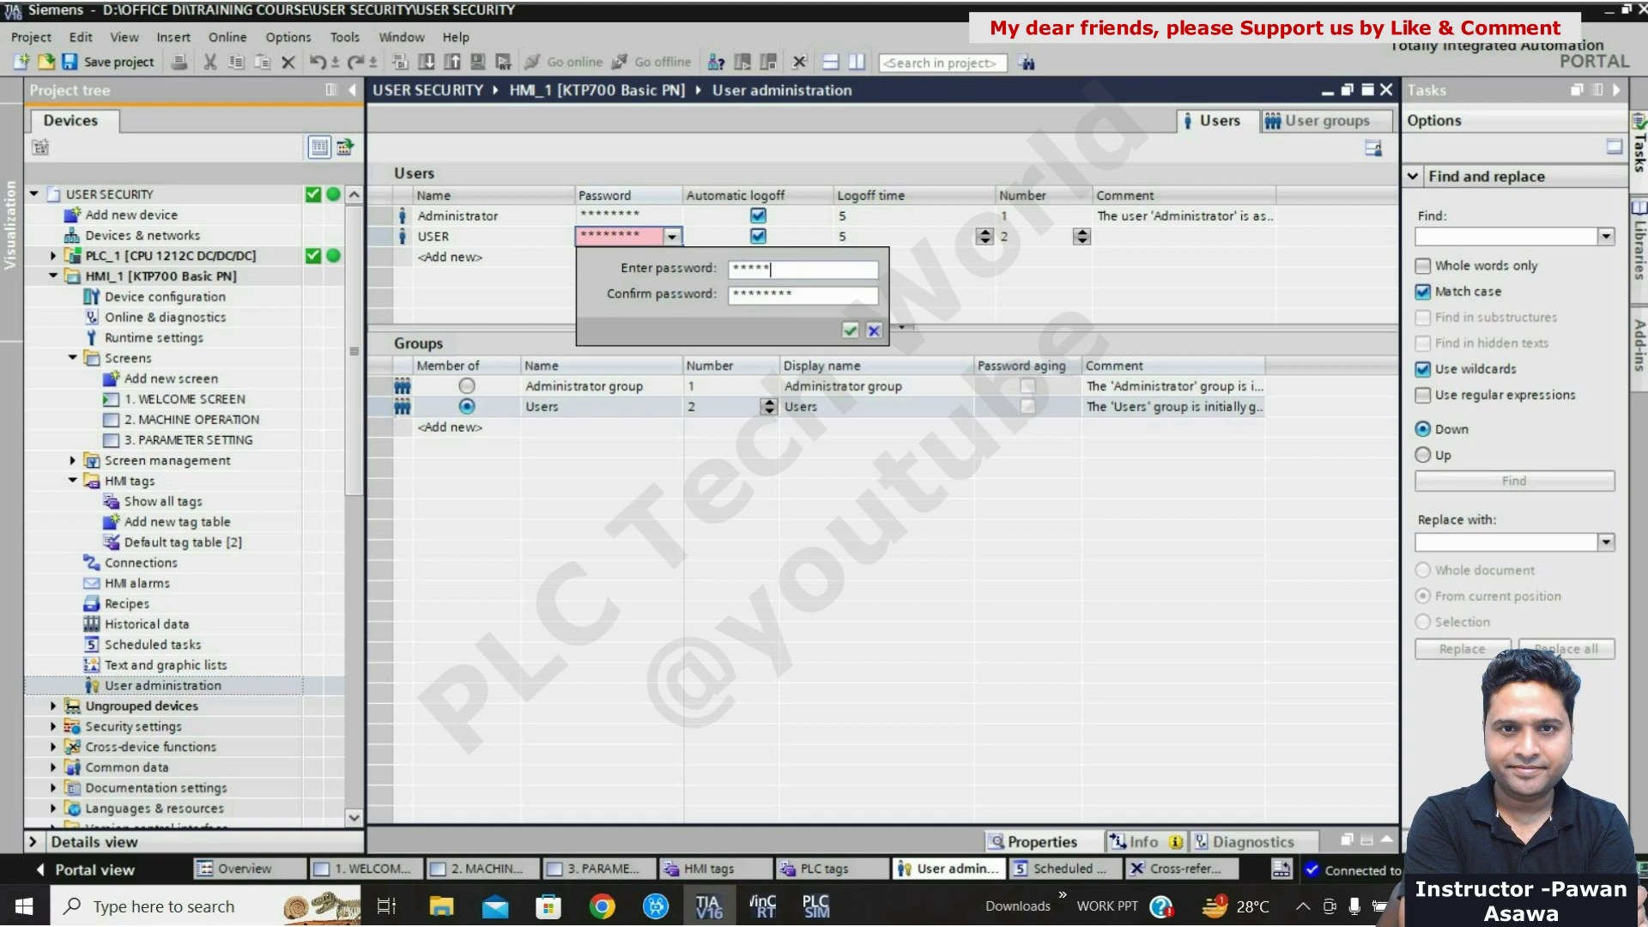
left_click(728, 304)
double_click(728, 300)
type("12345")
left_click(848, 330)
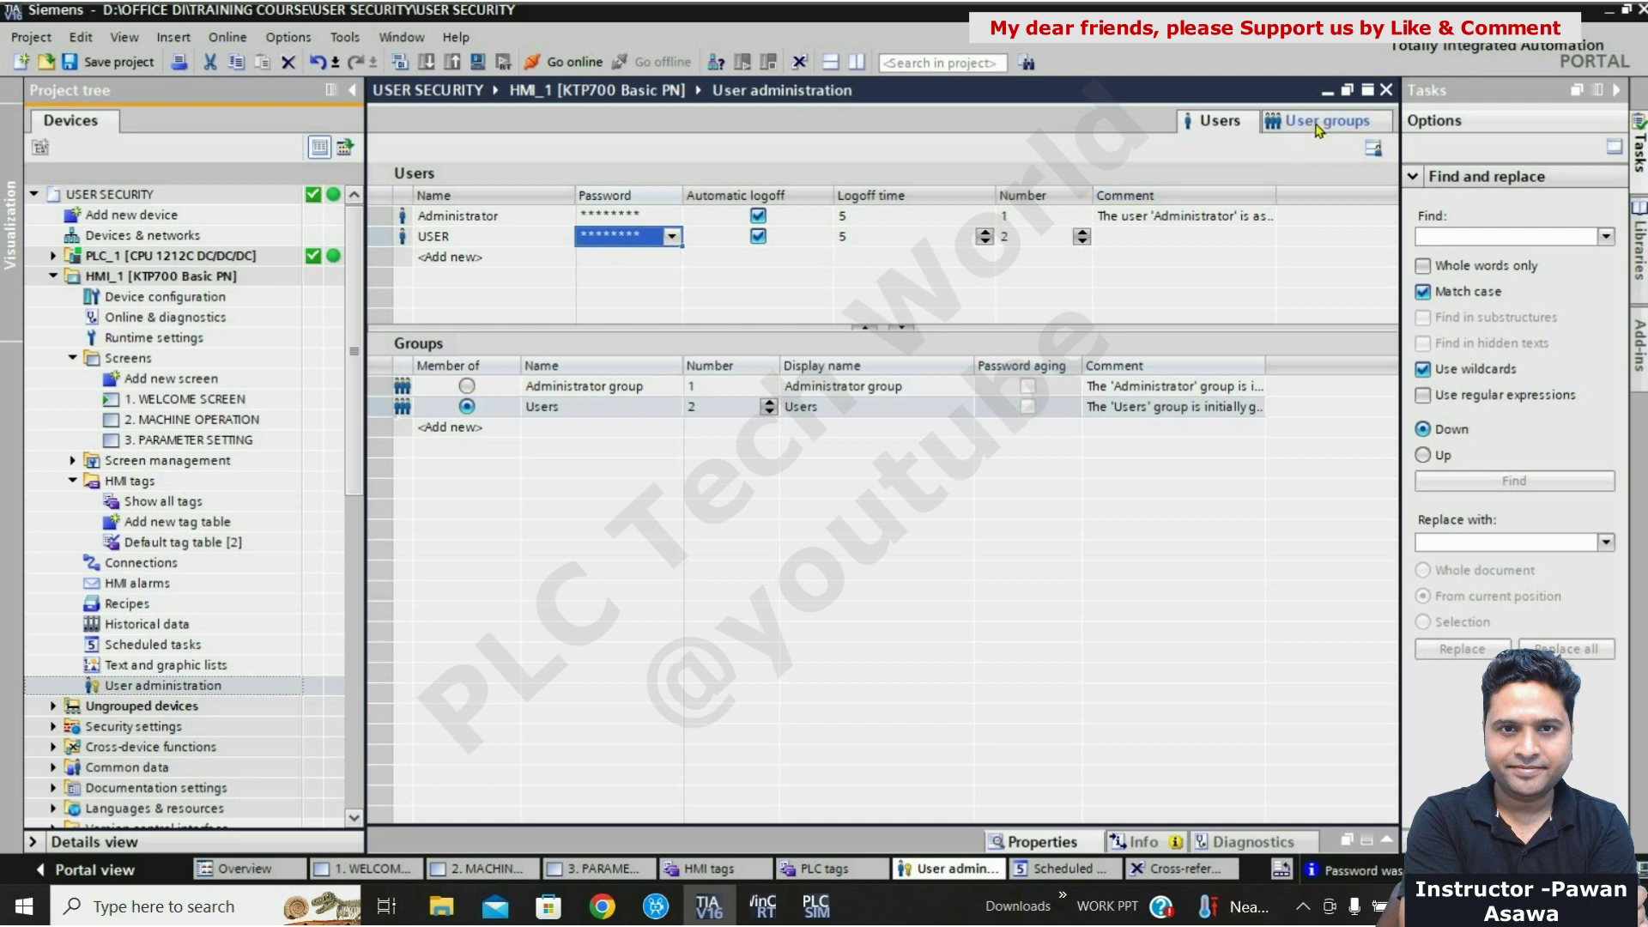
Step: Grant the Users group the User administration, Monitor and Operate authorizations
left_click(1318, 127)
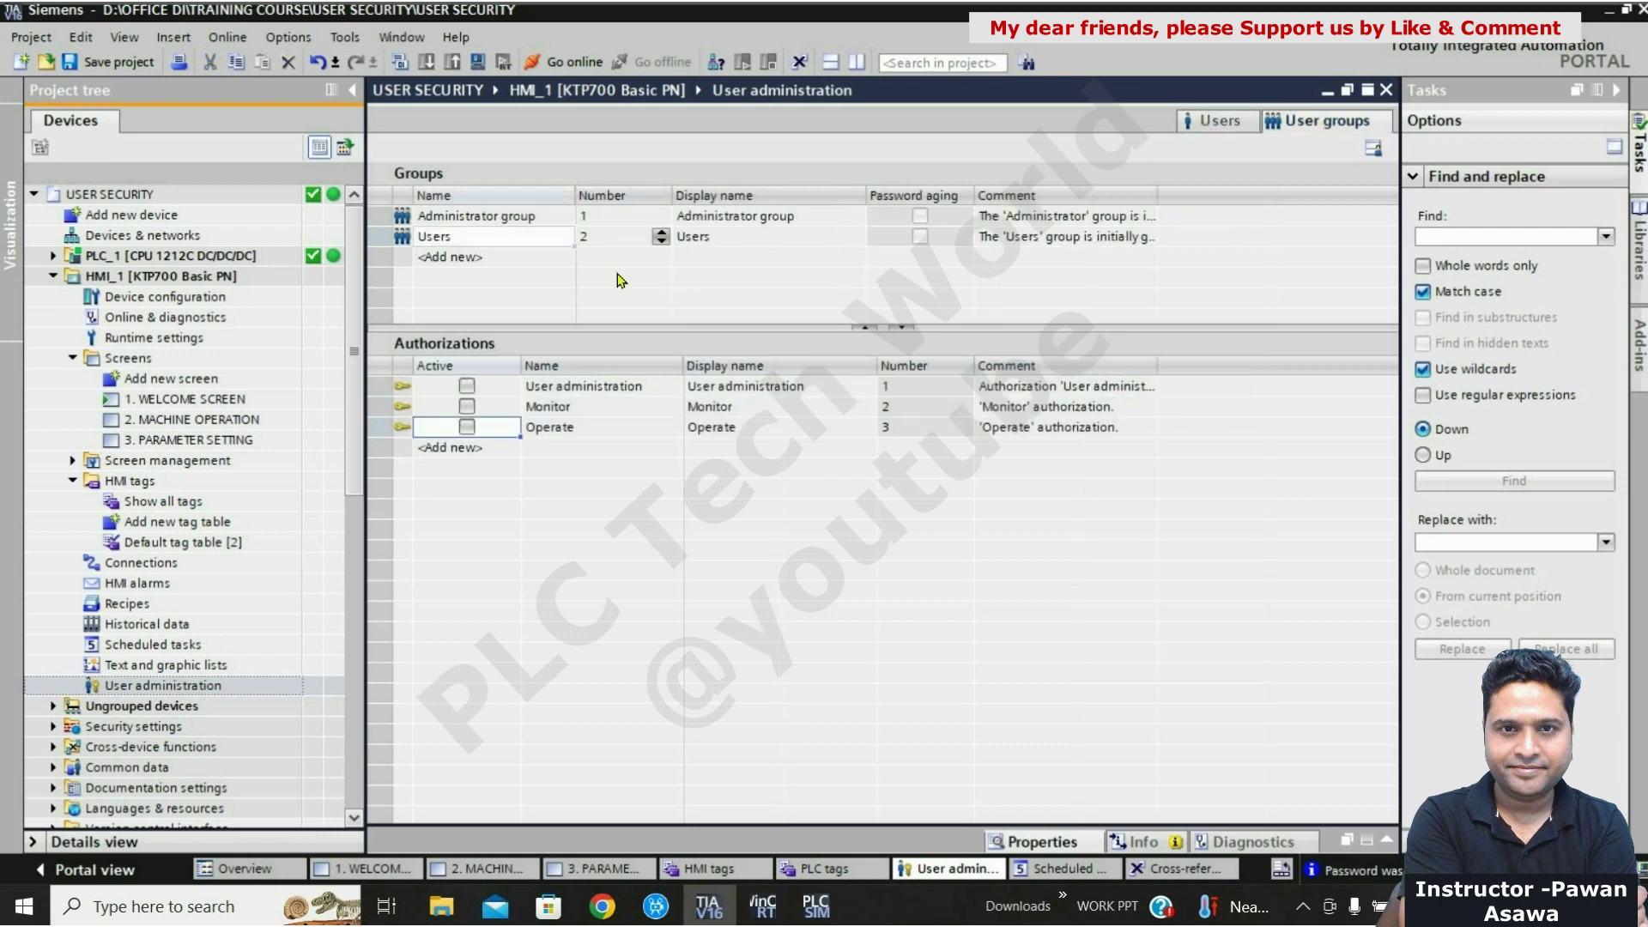
left_click(445, 244)
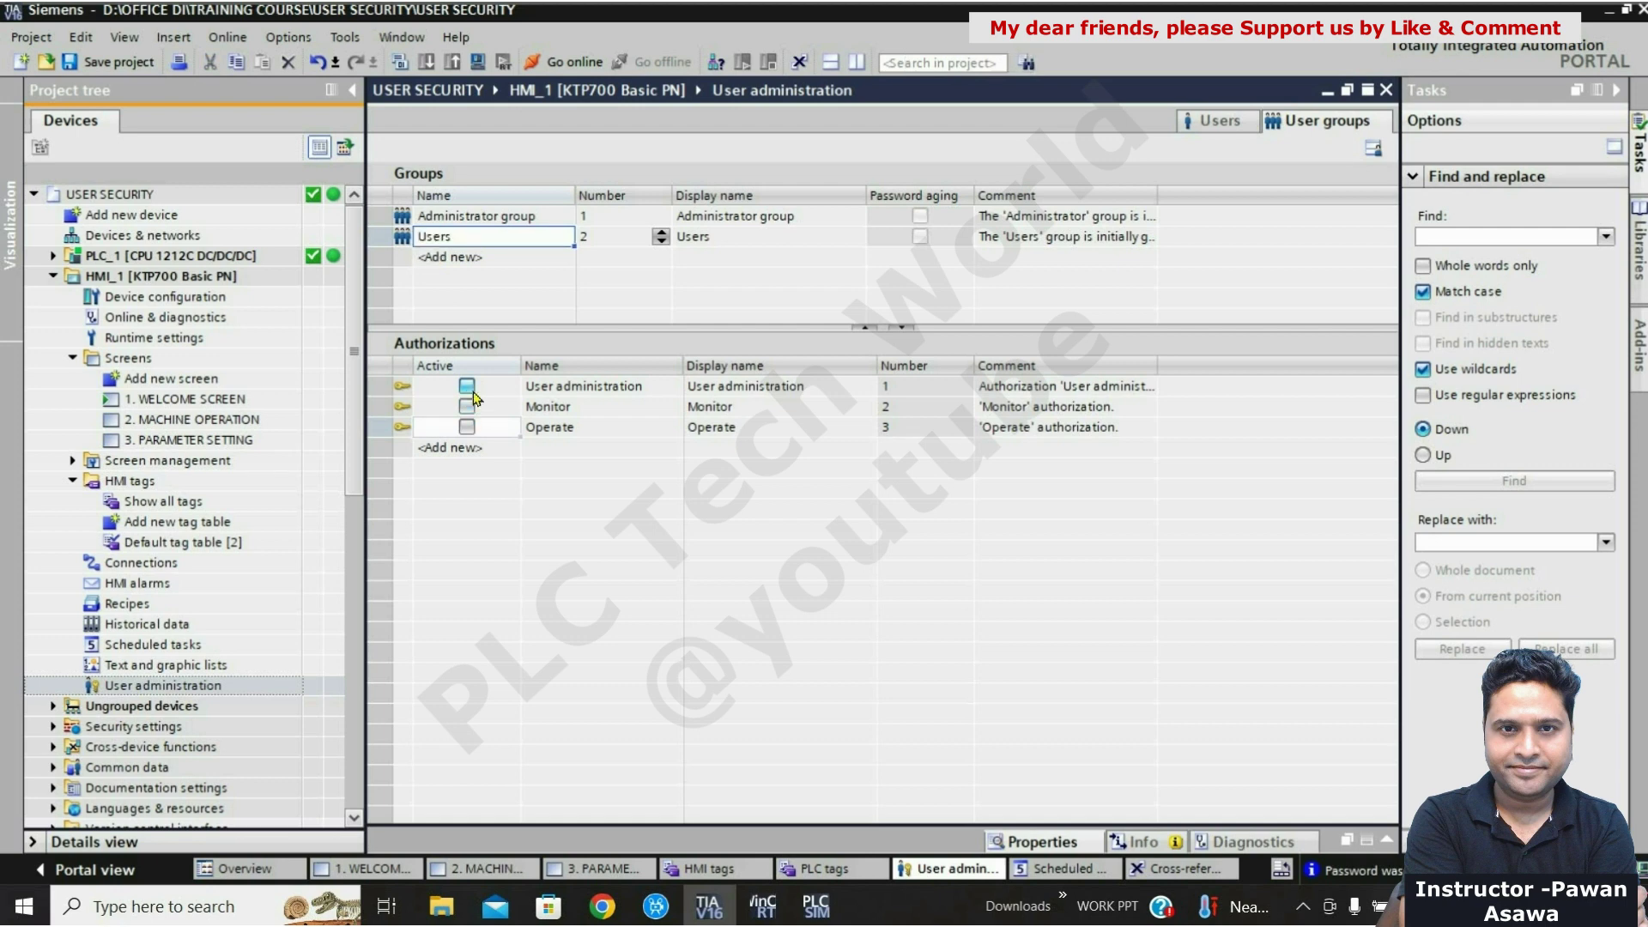
left_click(472, 391)
left_click(469, 406)
left_click(468, 427)
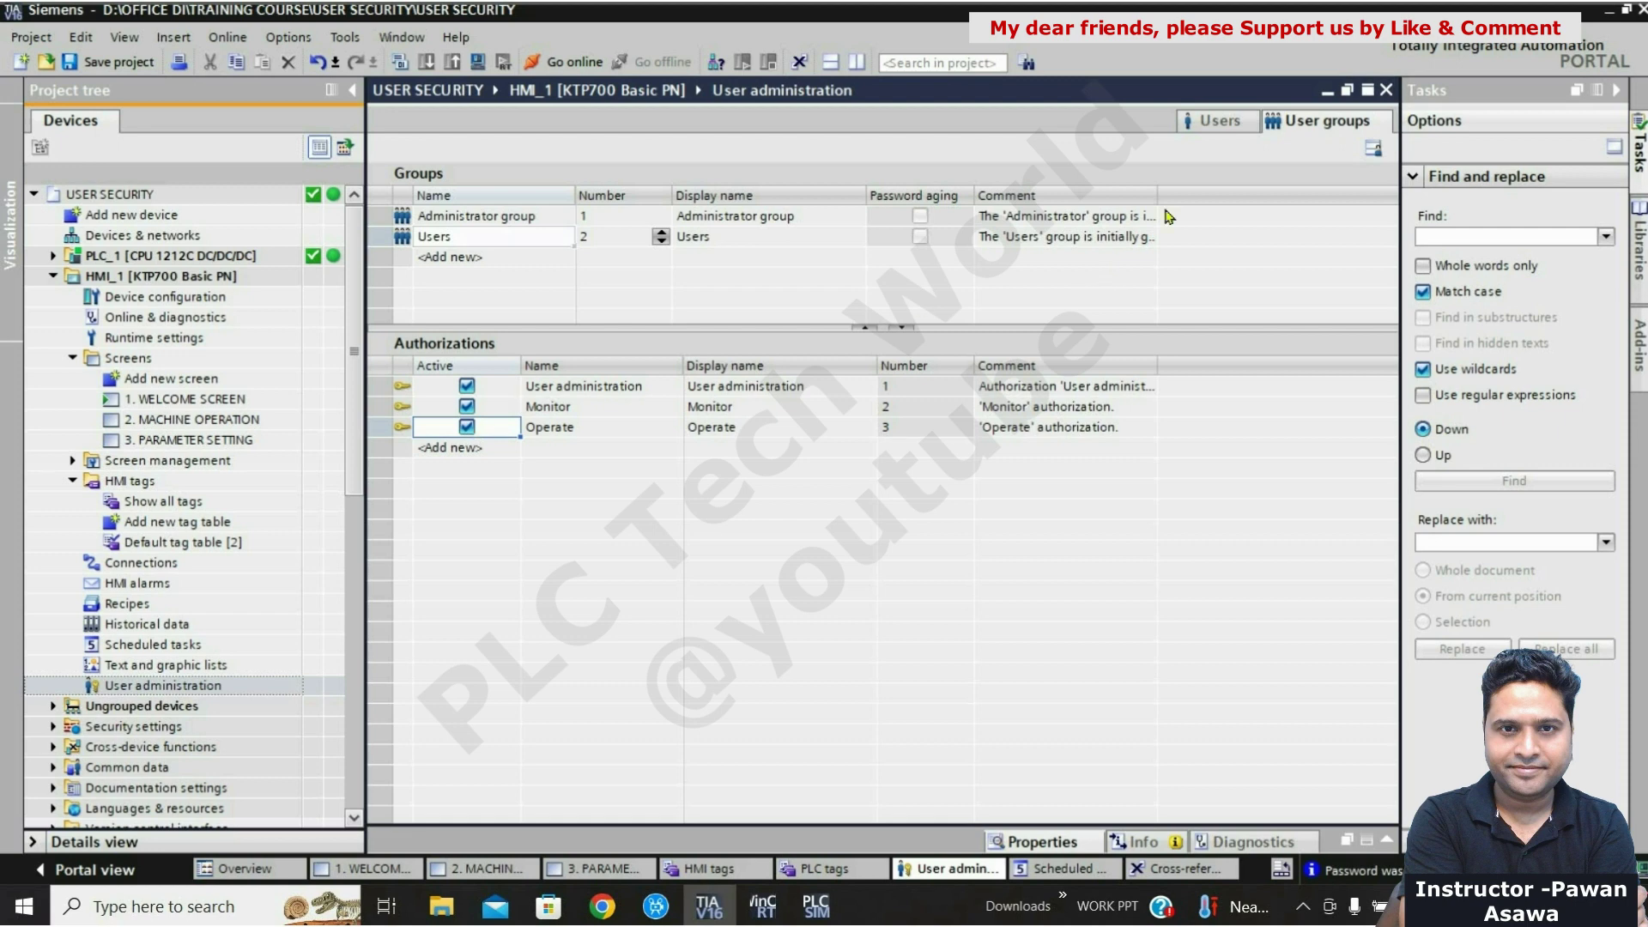
left_click(1208, 125)
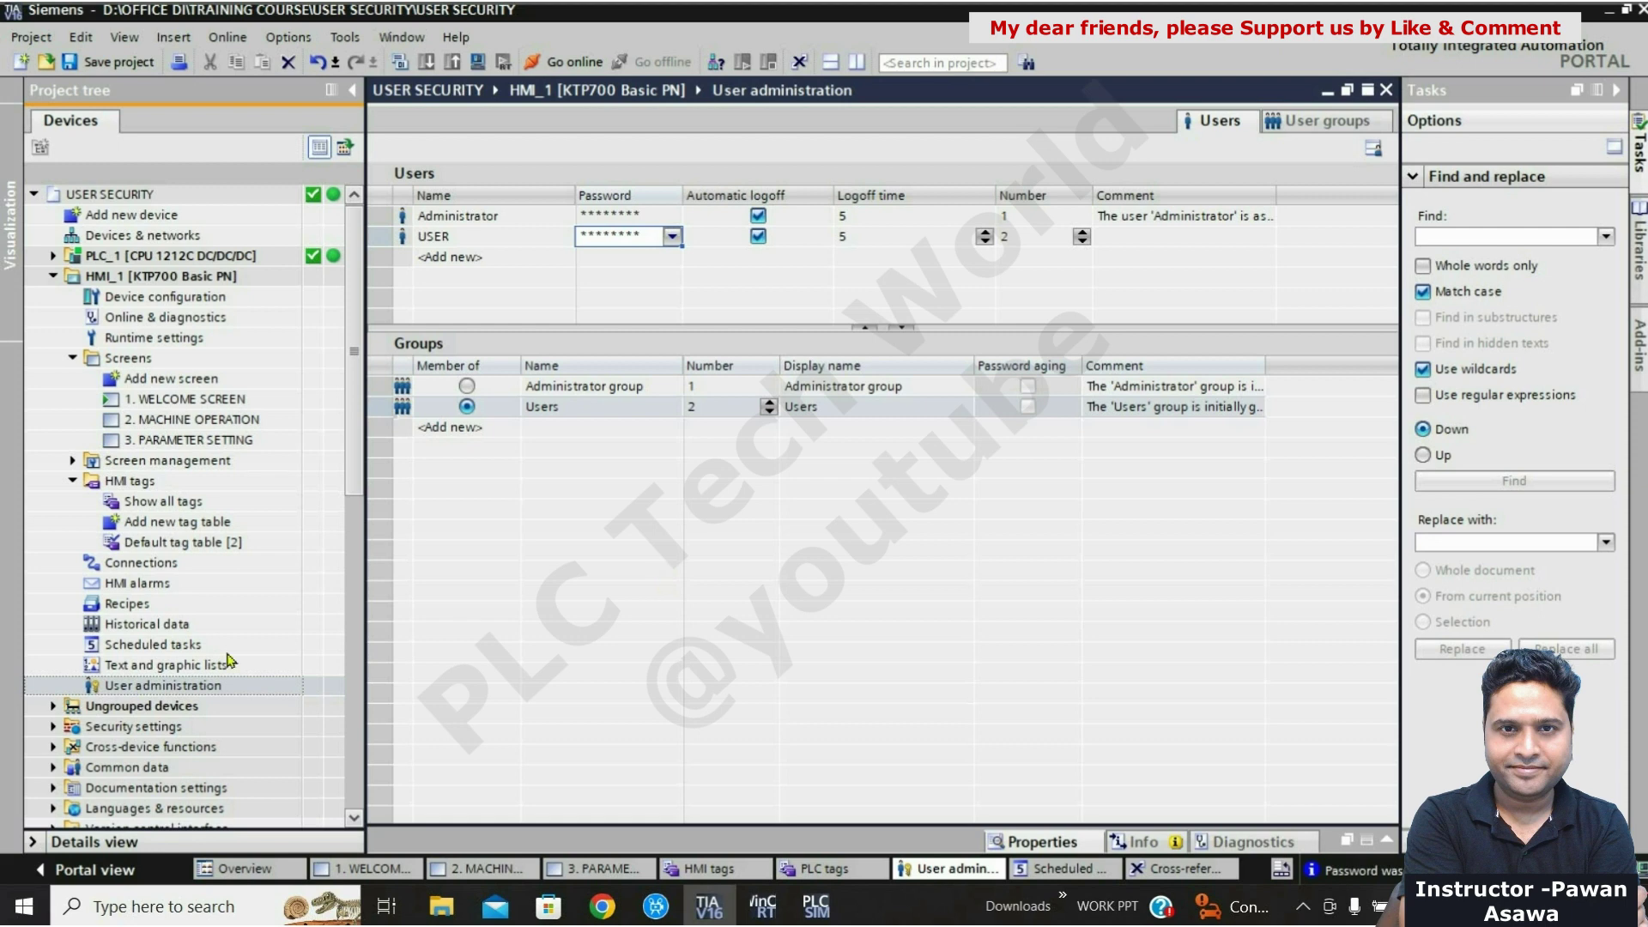
Step: Add a scheduled task named USER with its trigger set to User change
double_click(141, 647)
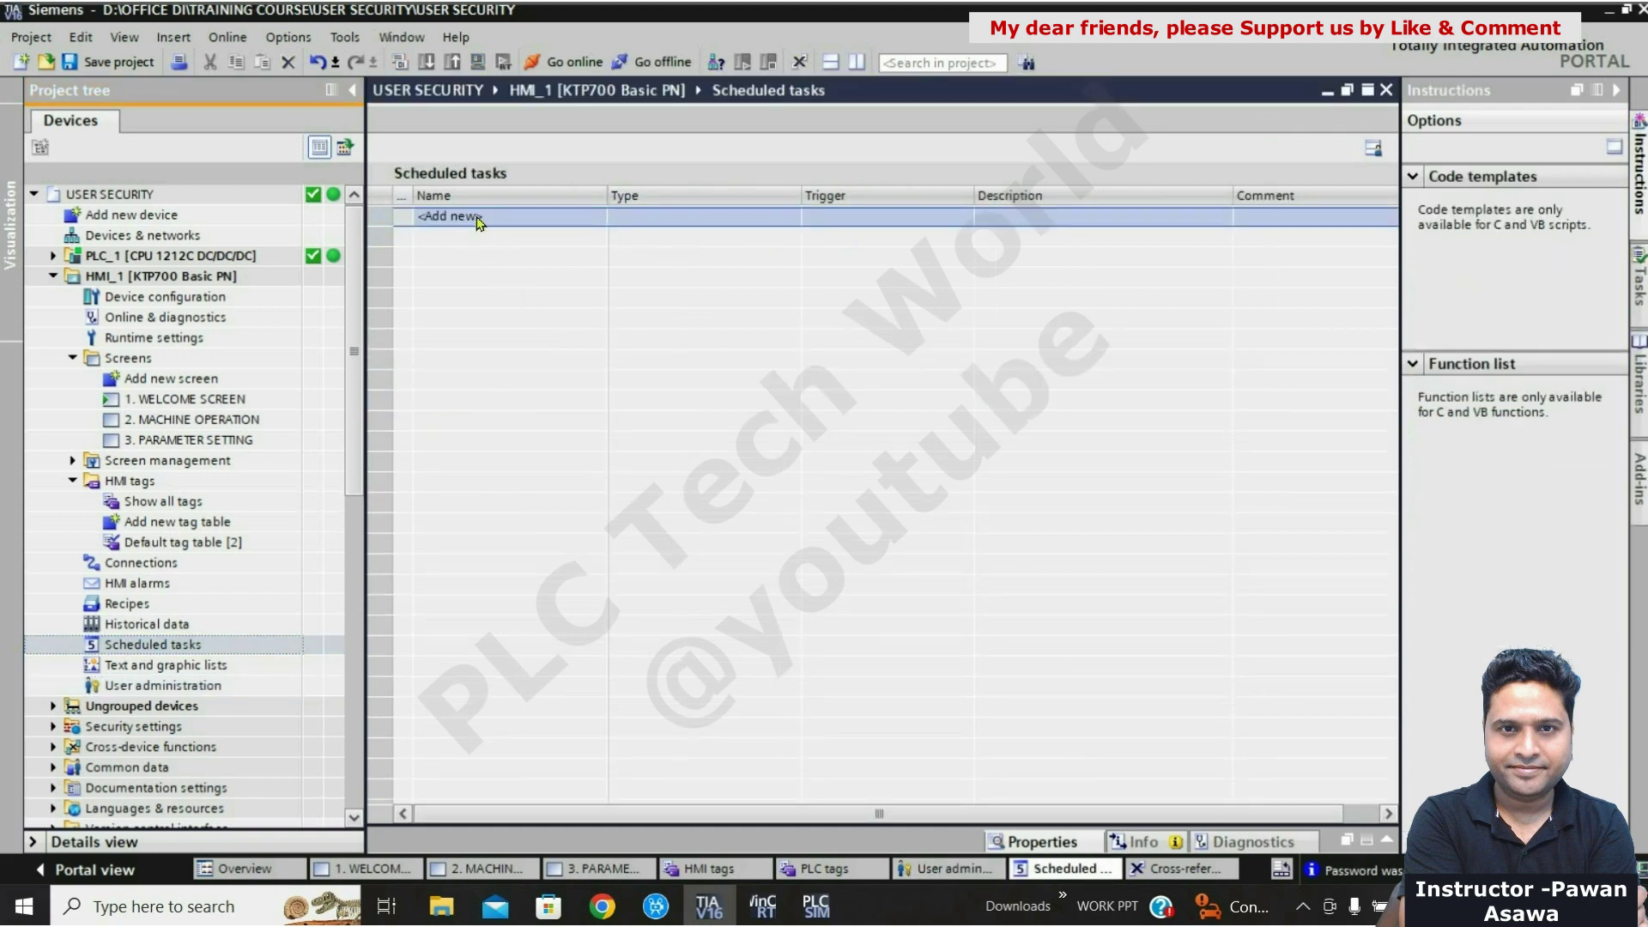
double_click(479, 220)
type("USER")
key("Return")
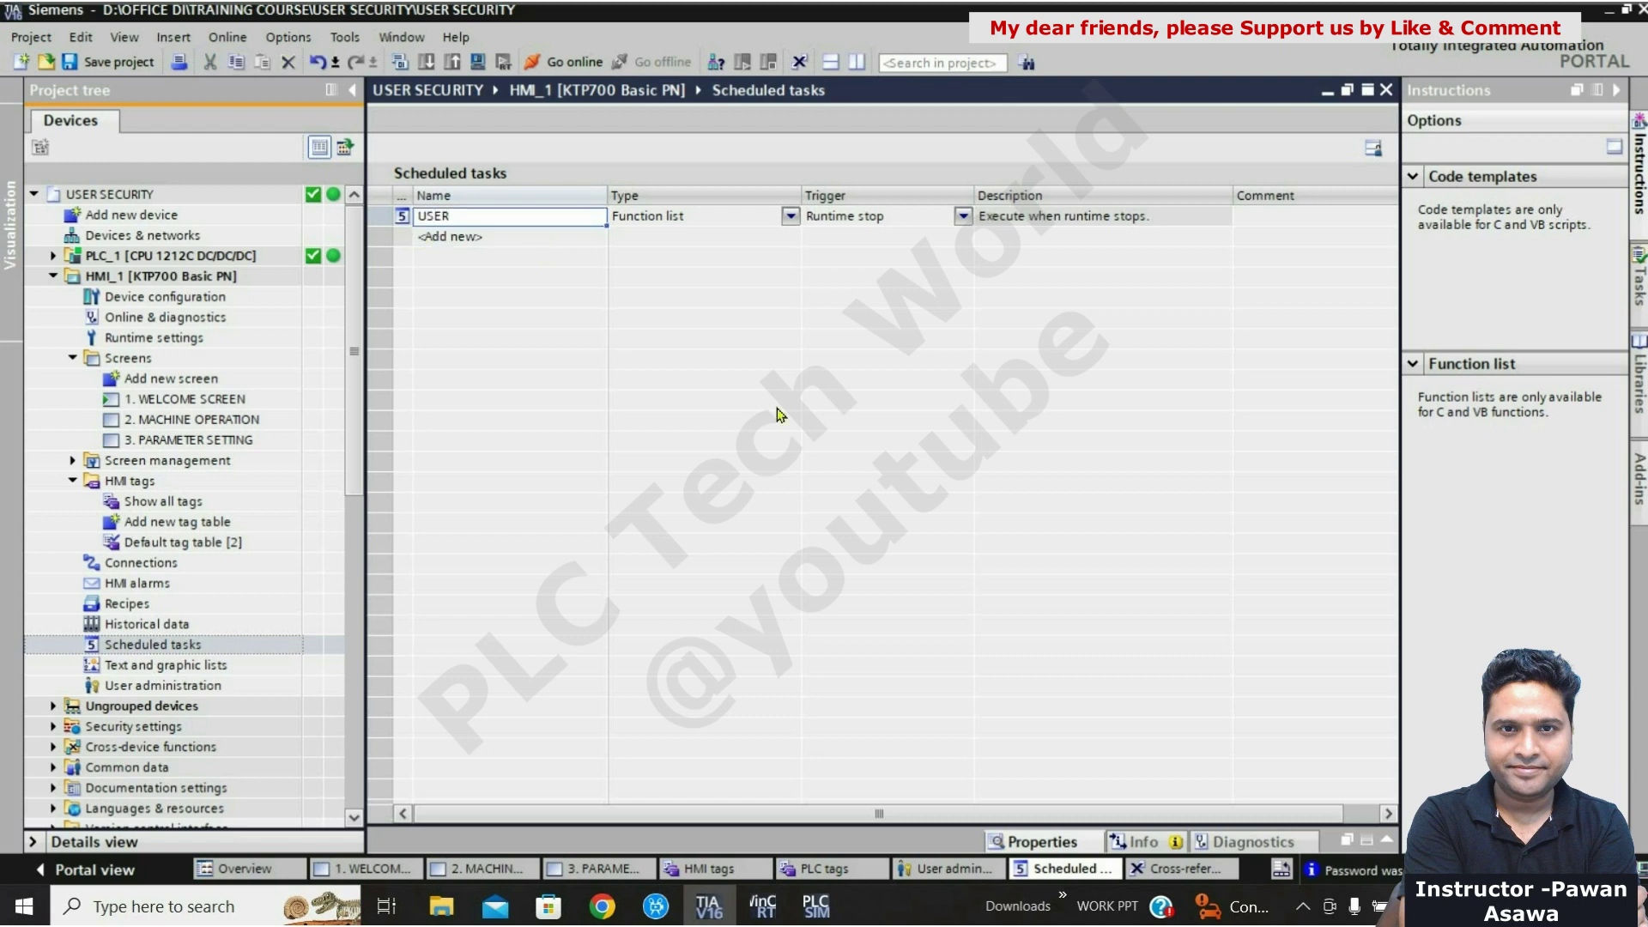
left_click(963, 216)
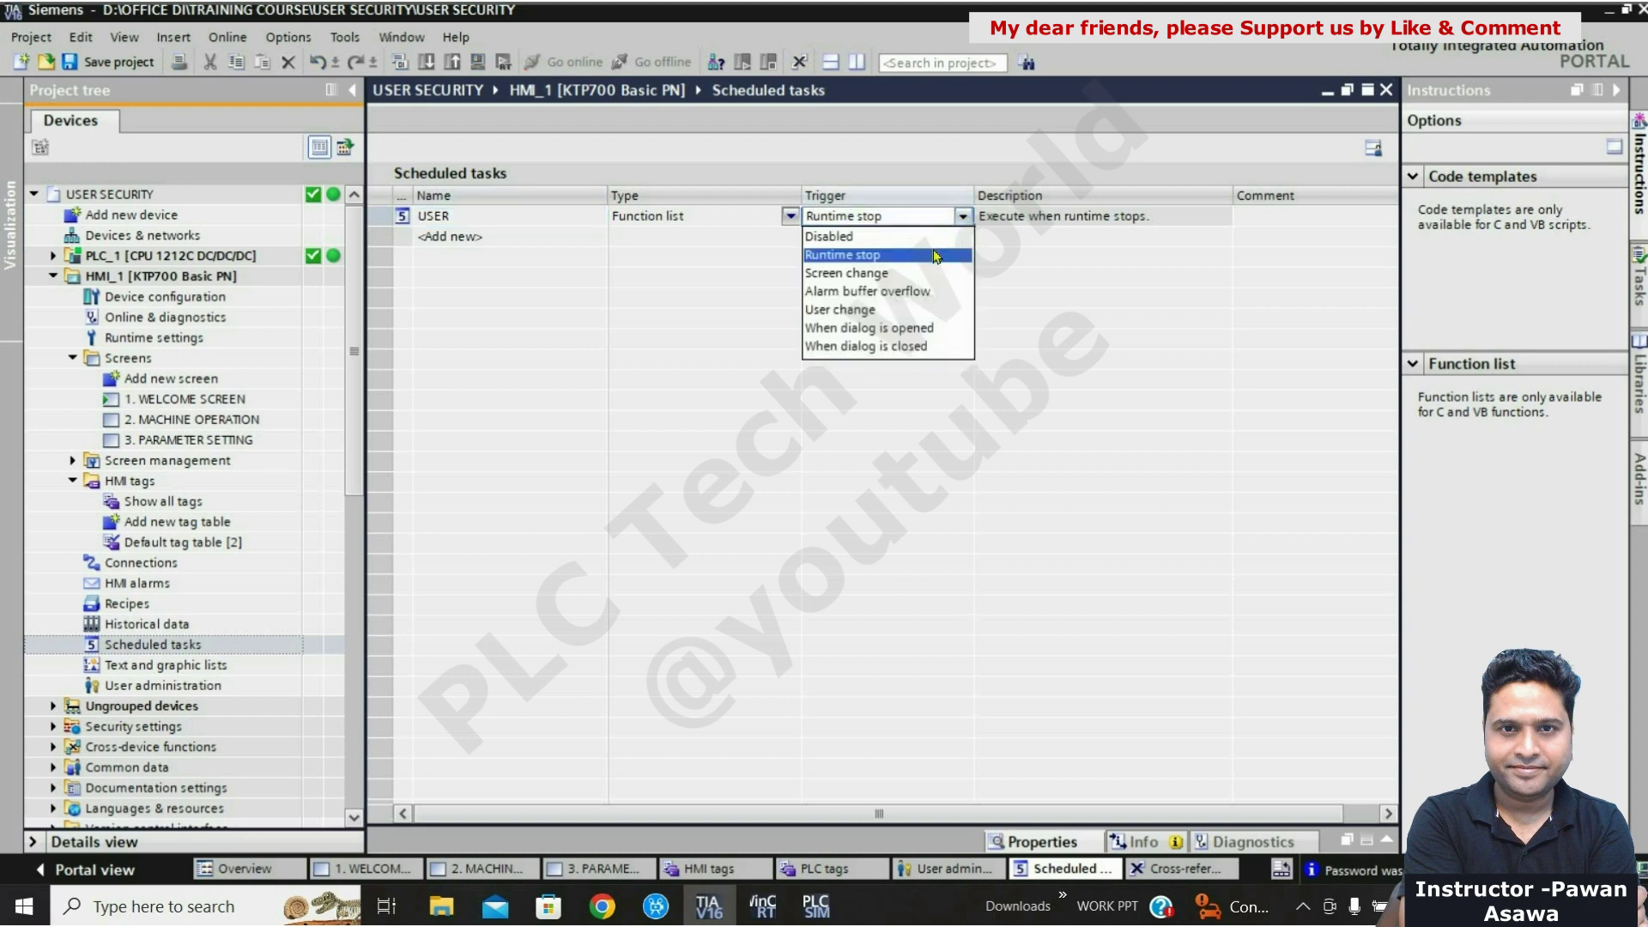
left_click(860, 311)
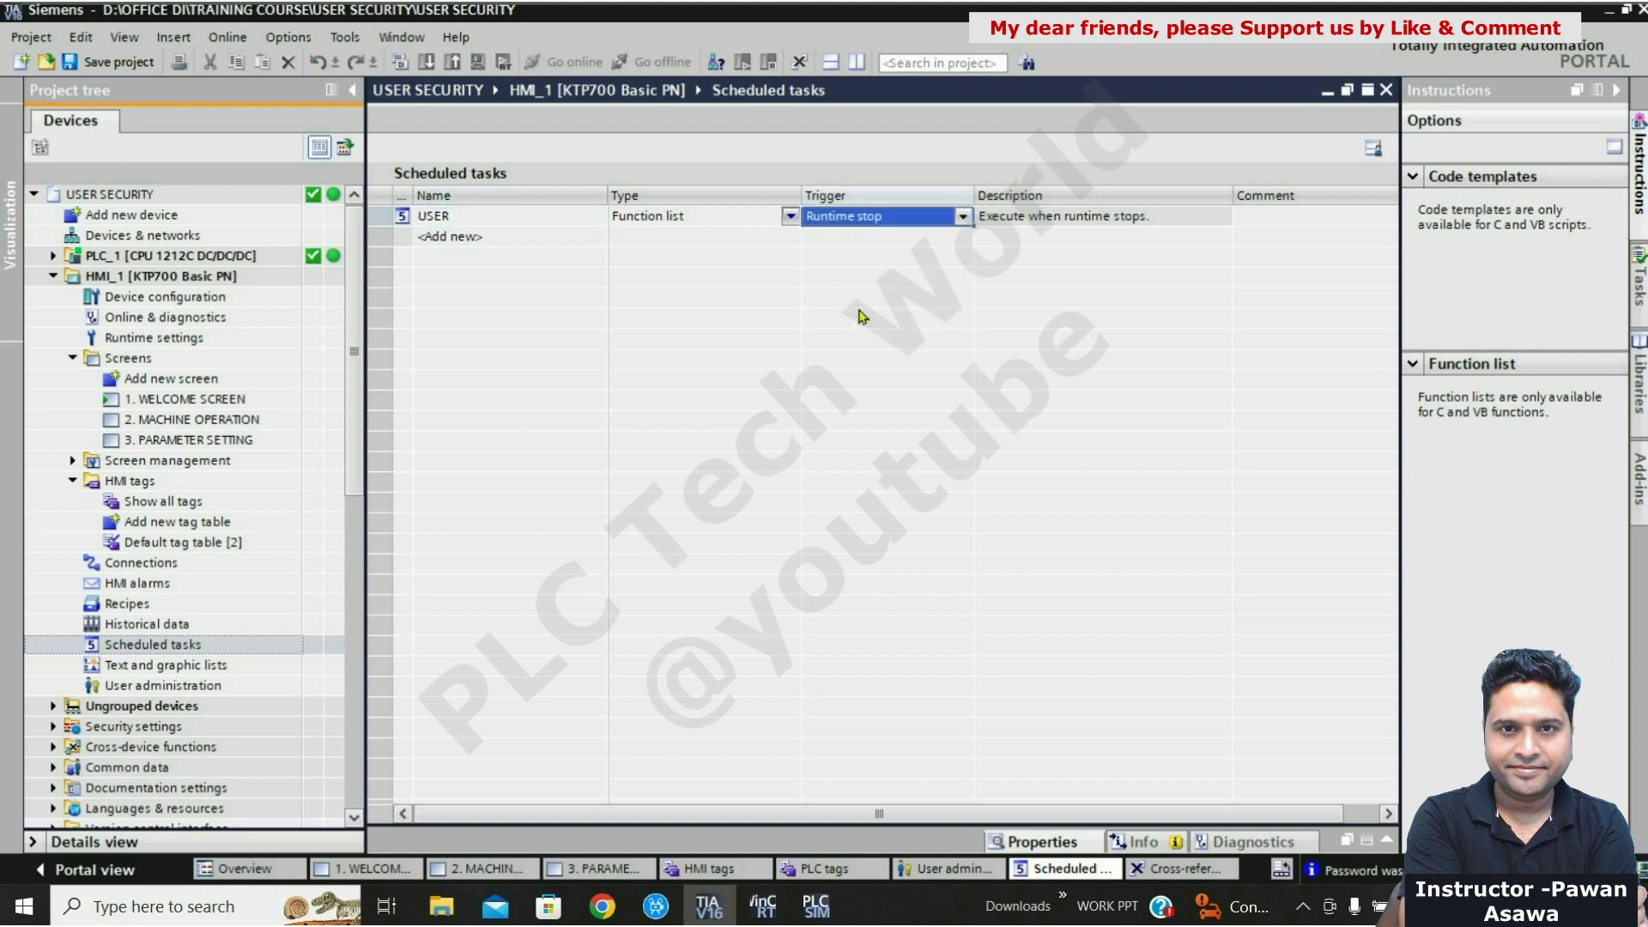
left_click(378, 216)
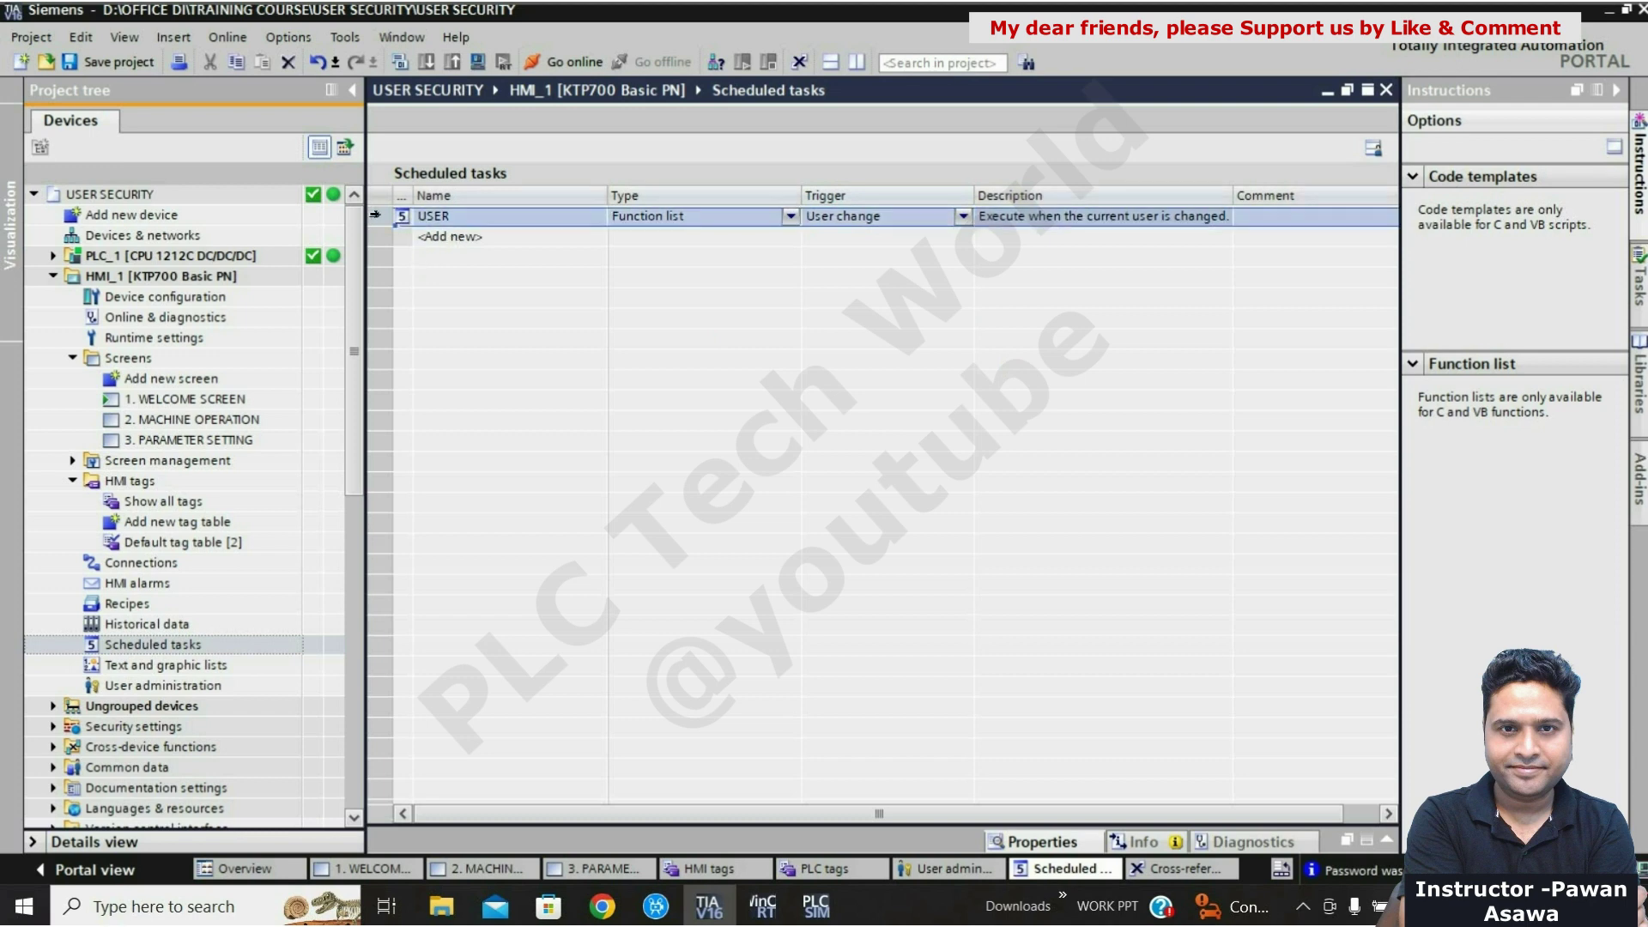
right_click(375, 214)
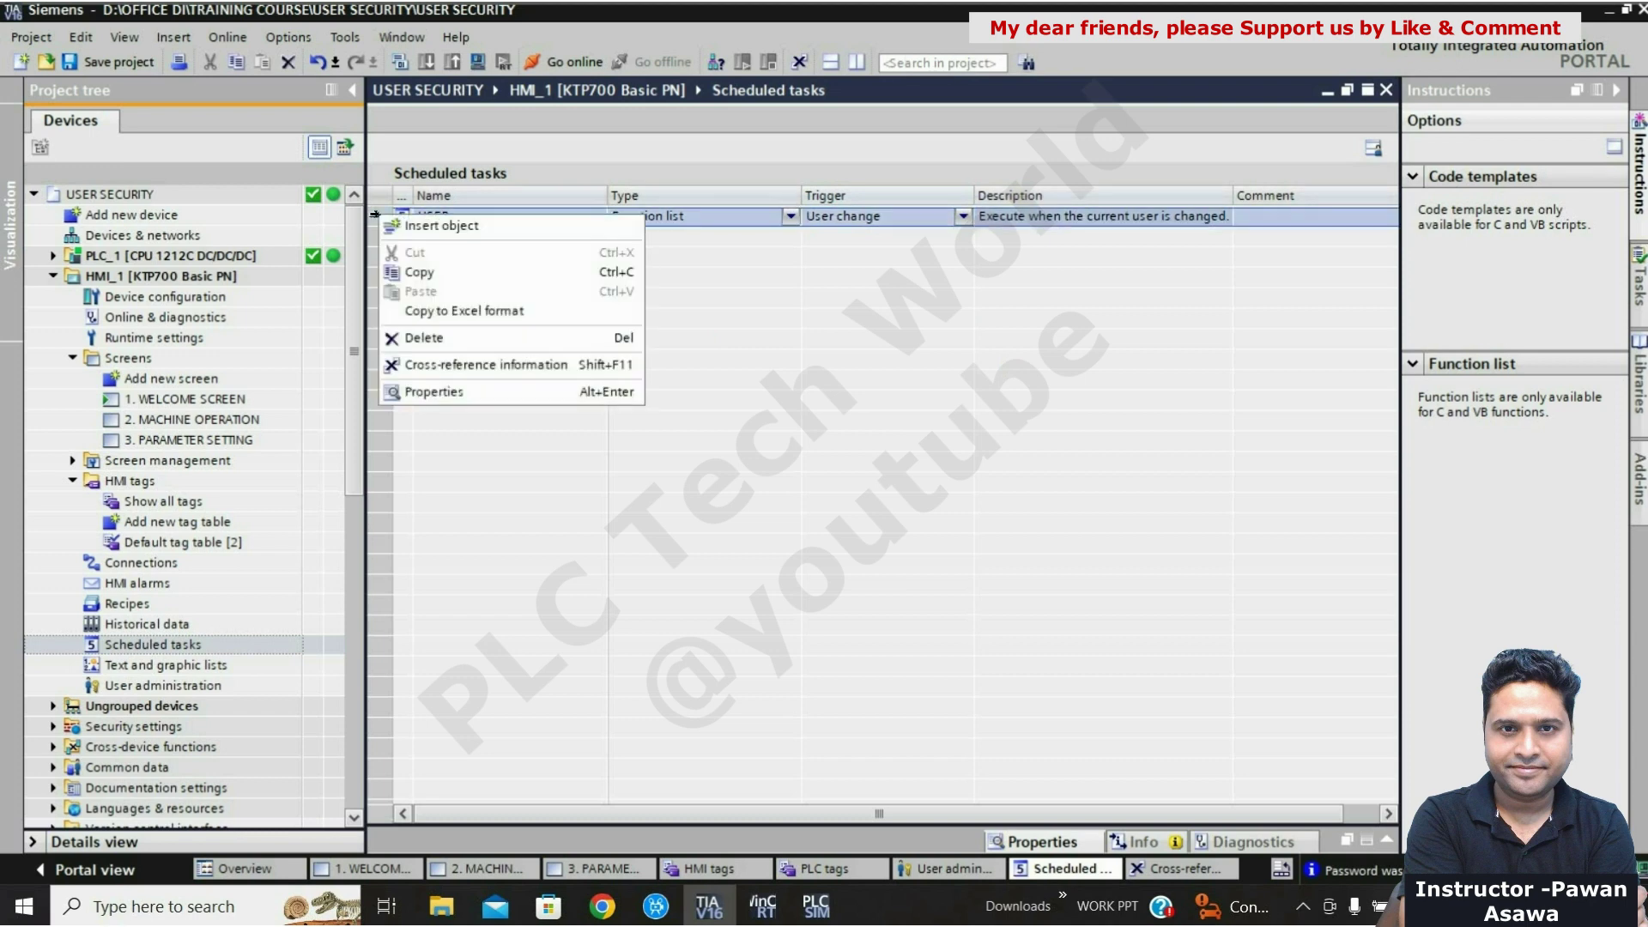
Step: Add User administration > GetUserName to the USER task's Update event, outputting to tag USER_NAME
left_click(465, 394)
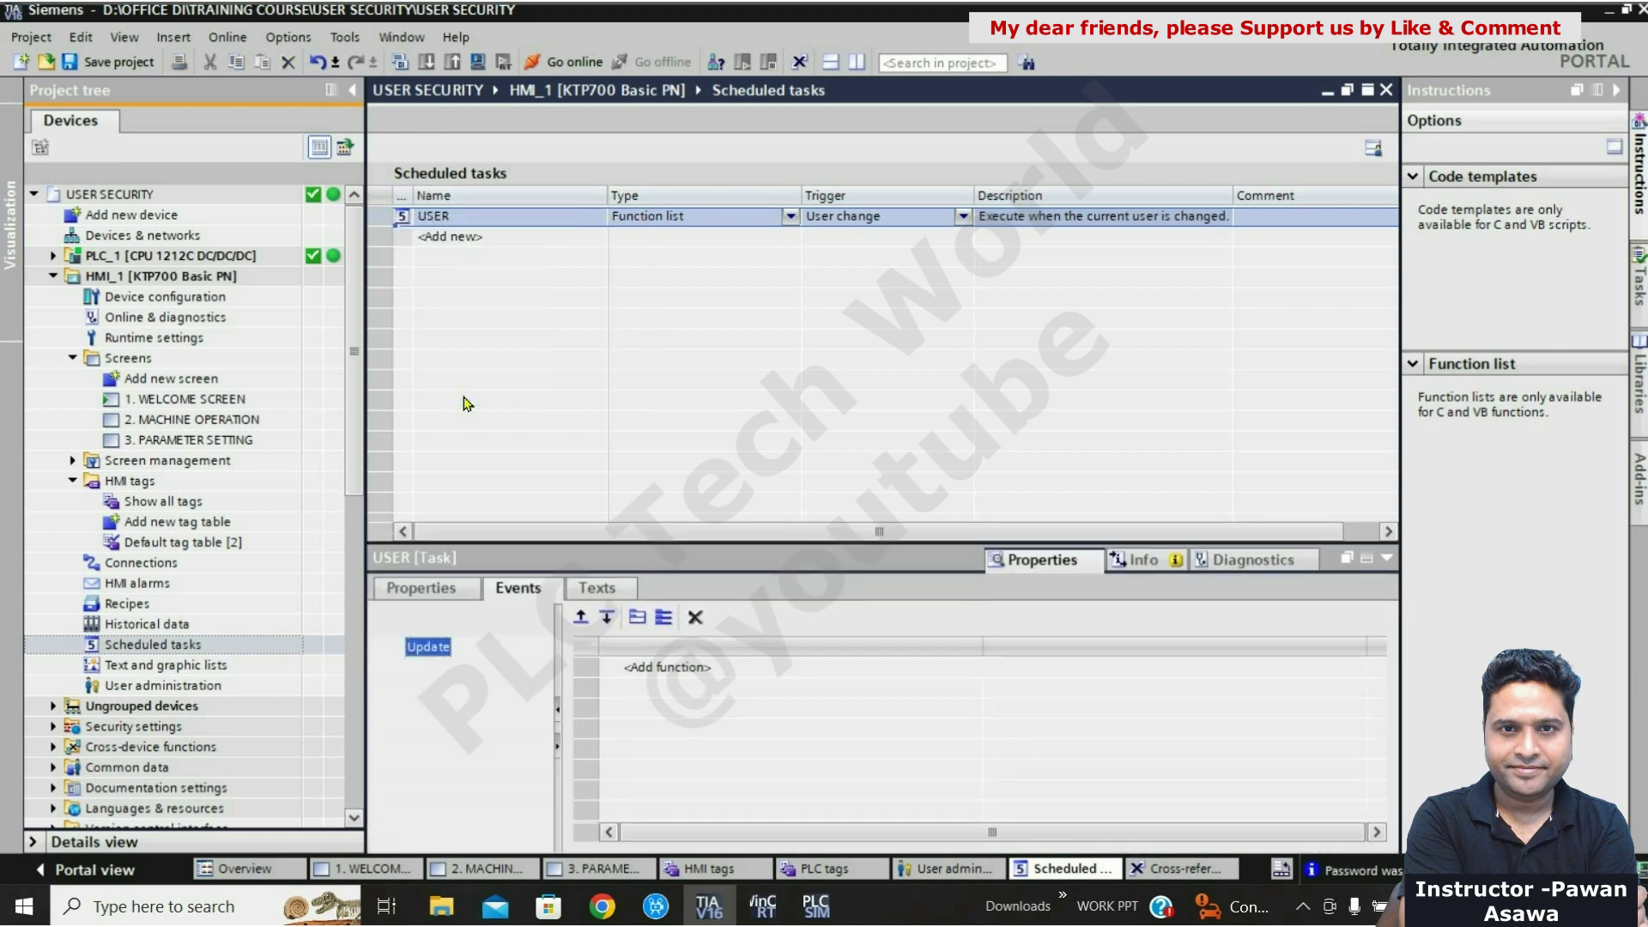
left_click(712, 675)
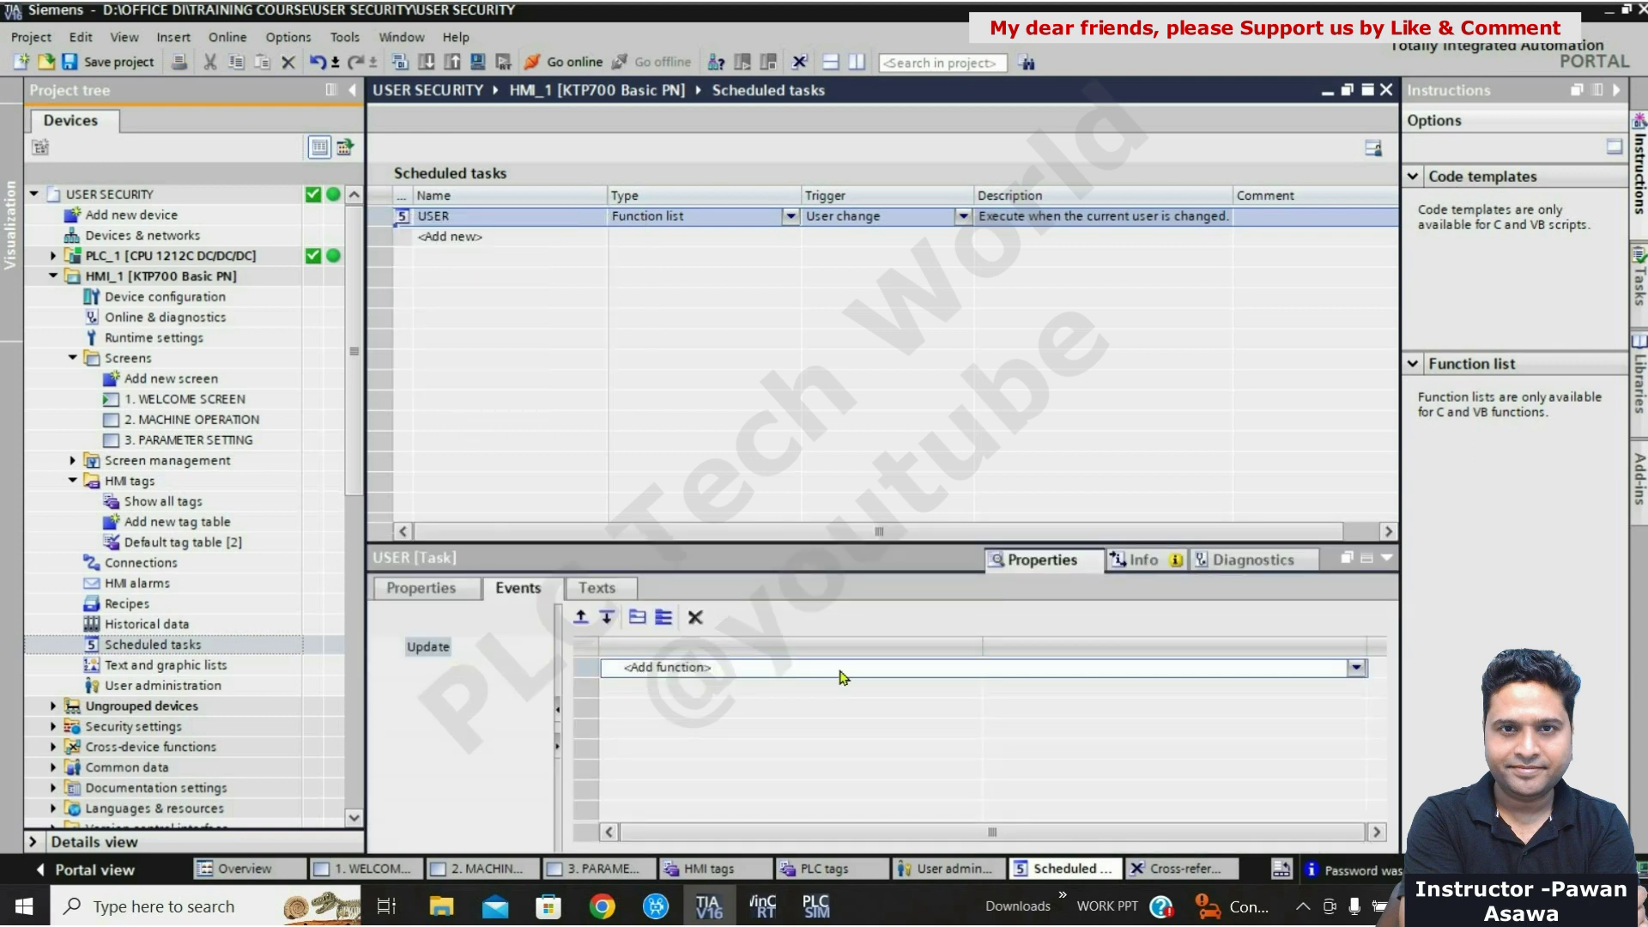
left_click(1357, 667)
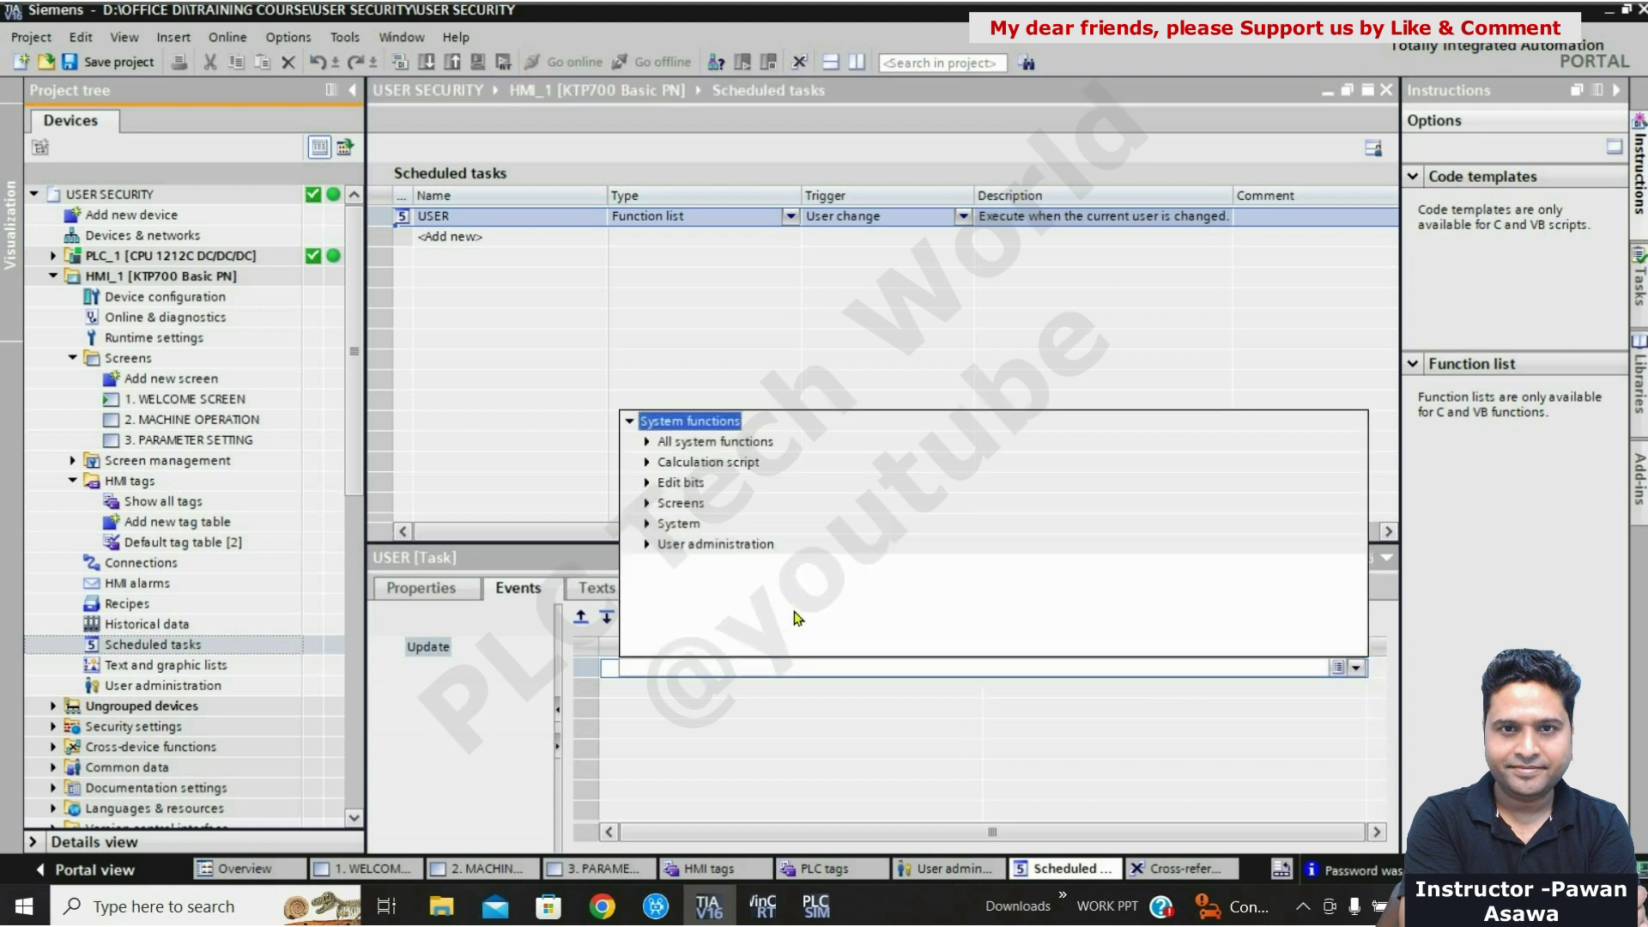
left_click(648, 545)
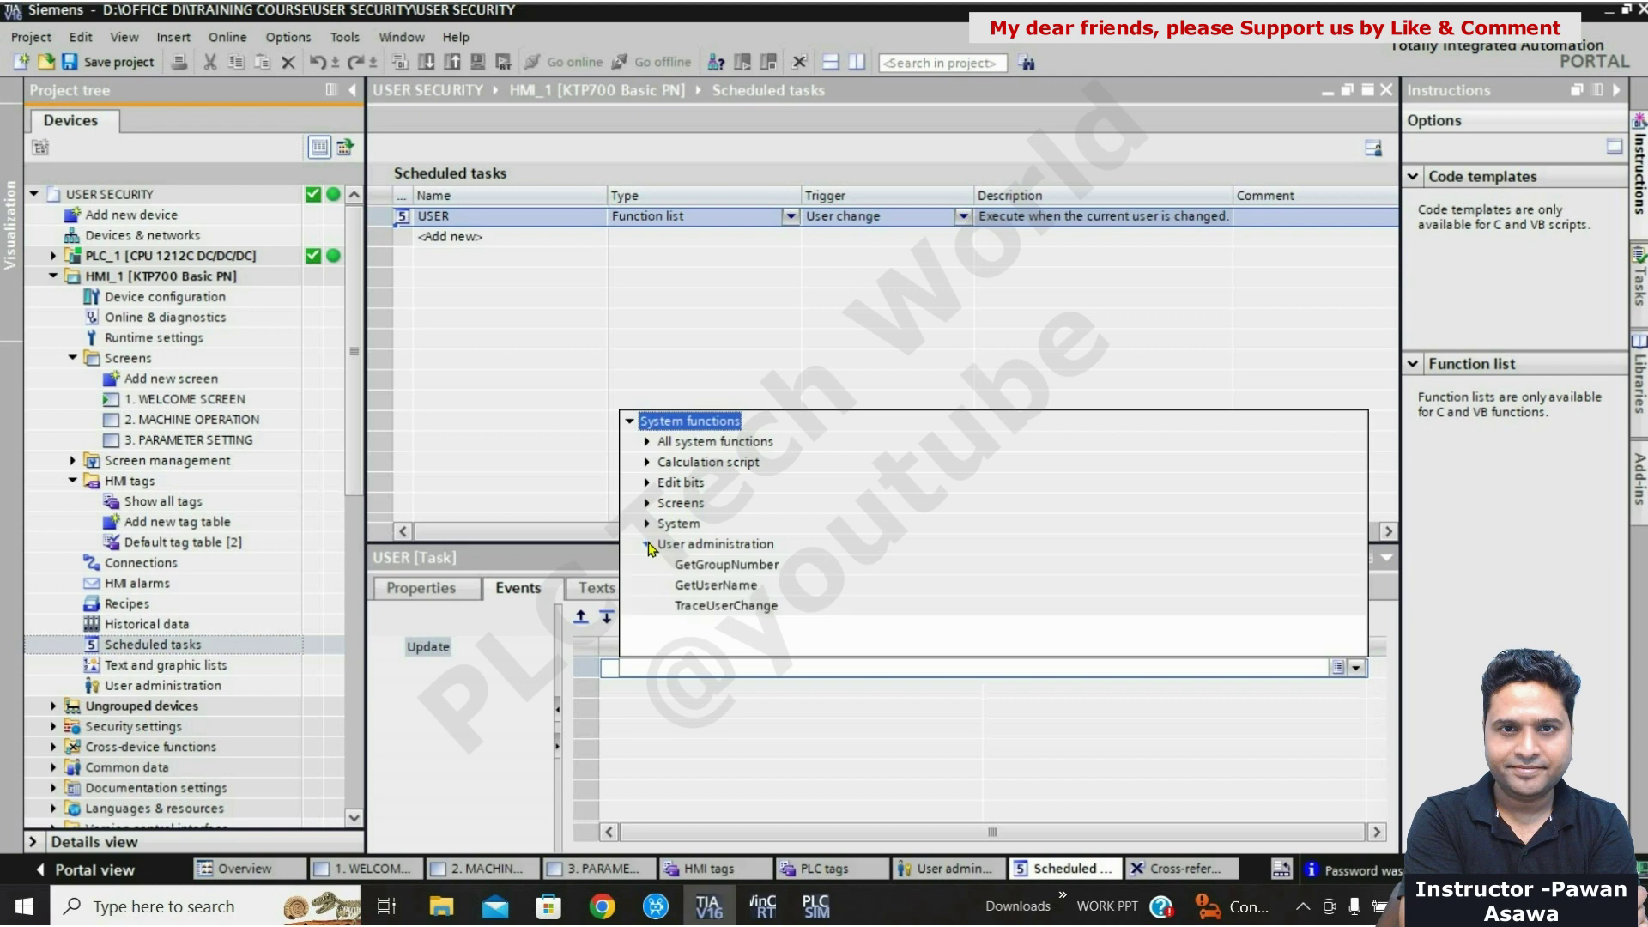
left_click(712, 586)
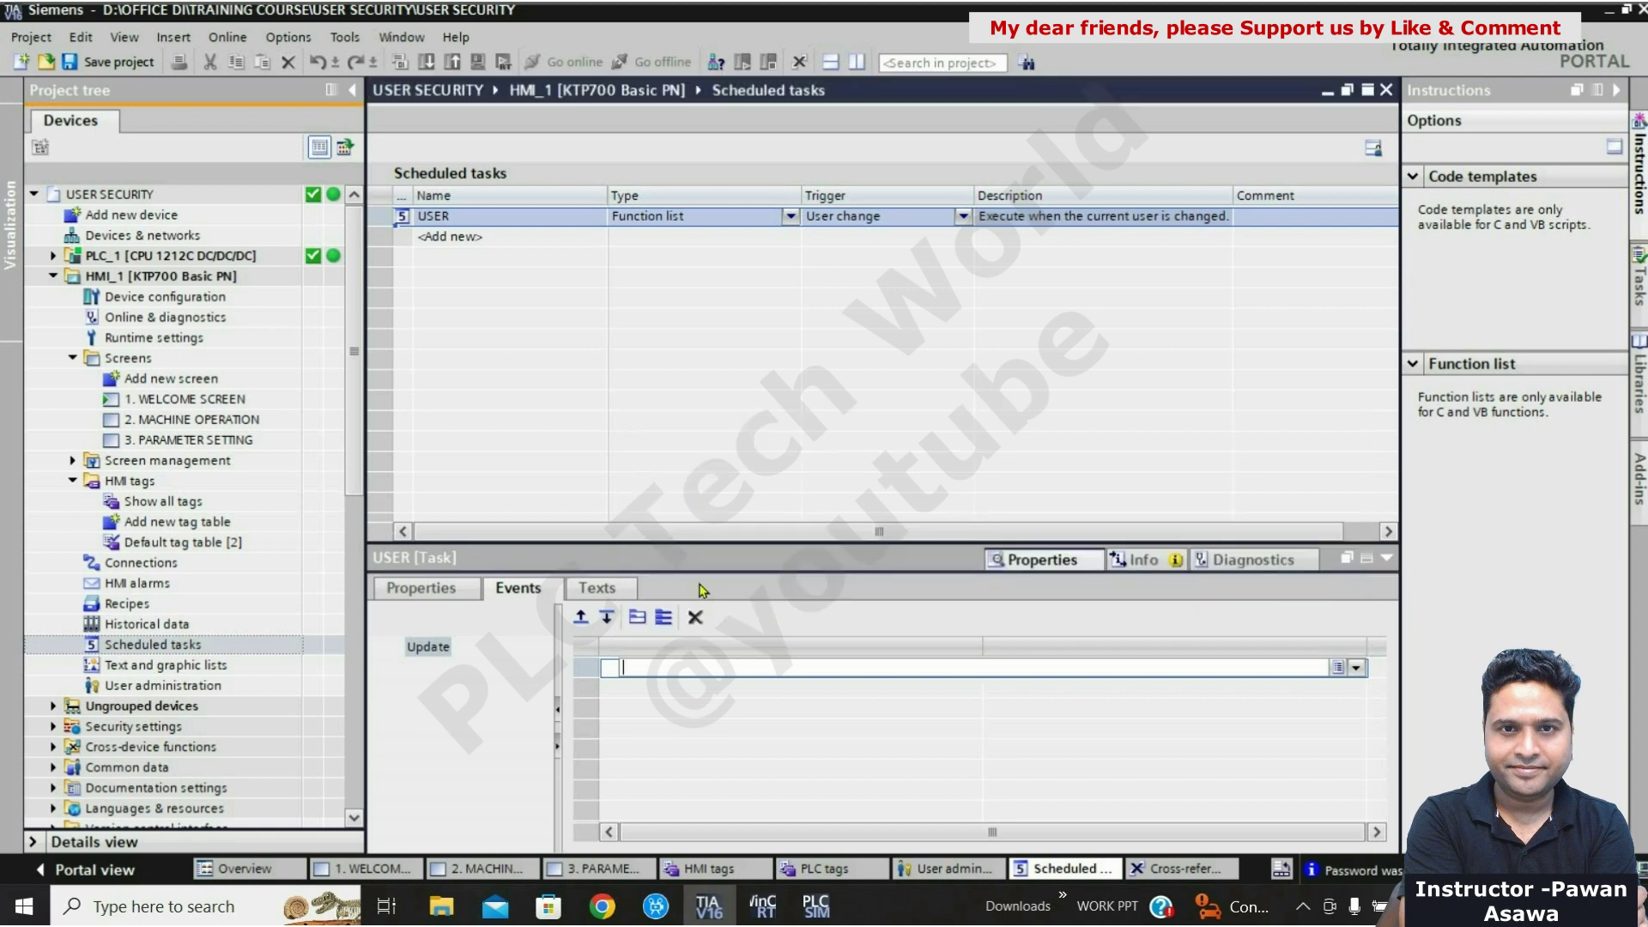
left_click(1192, 689)
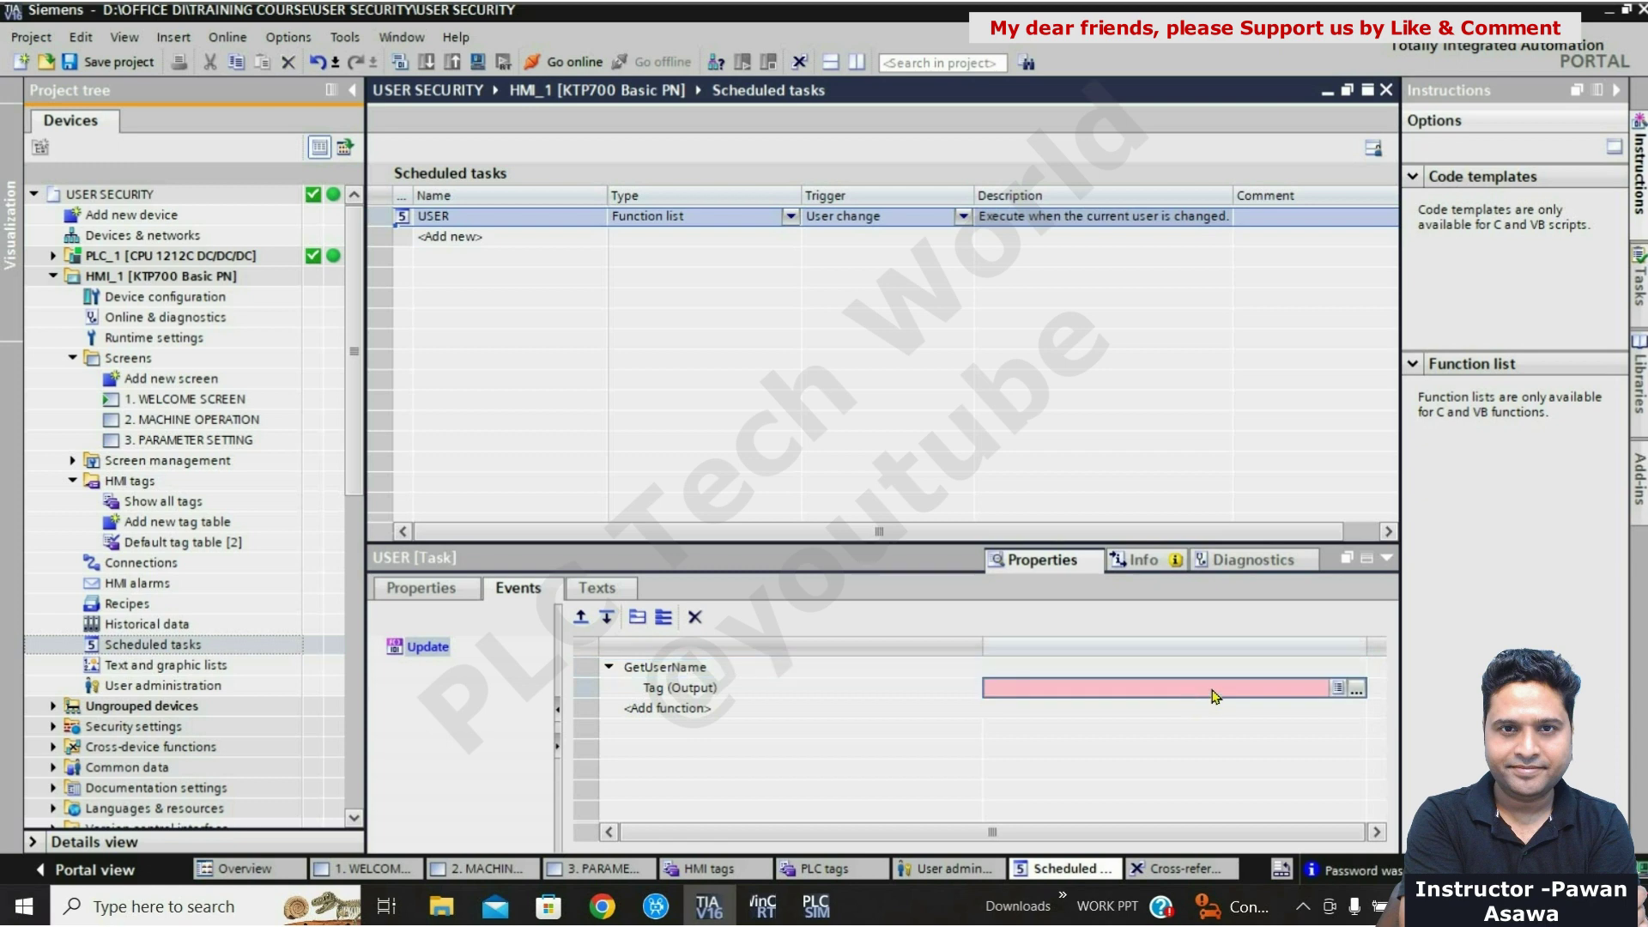
left_click(1342, 691)
left_click(1340, 690)
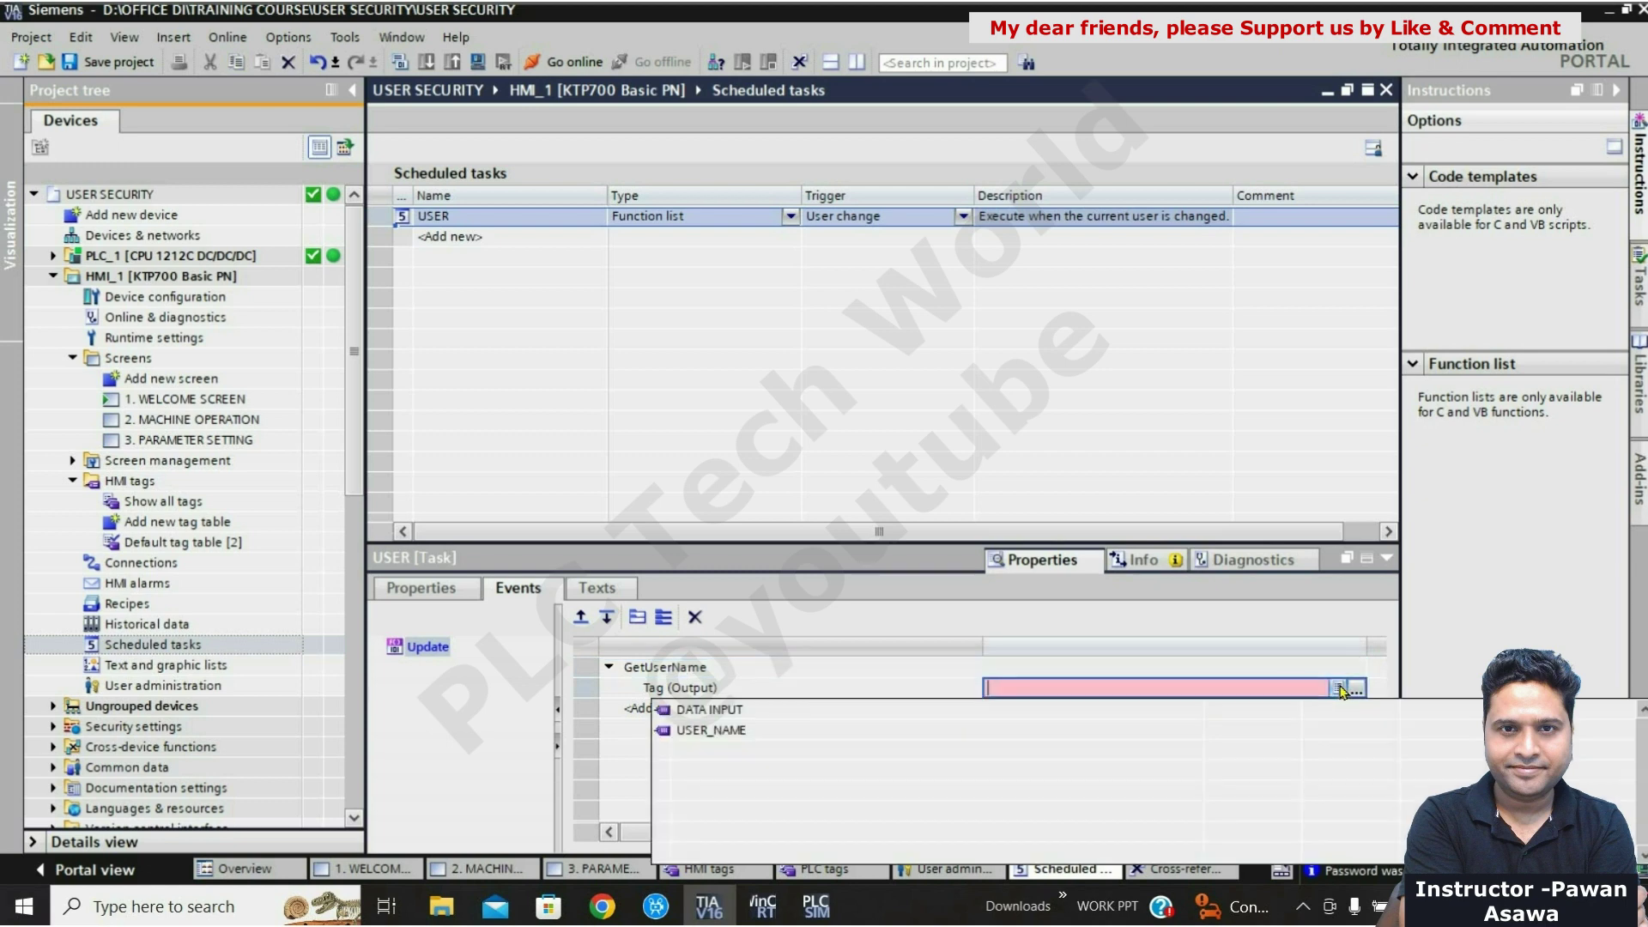
left_click(780, 731)
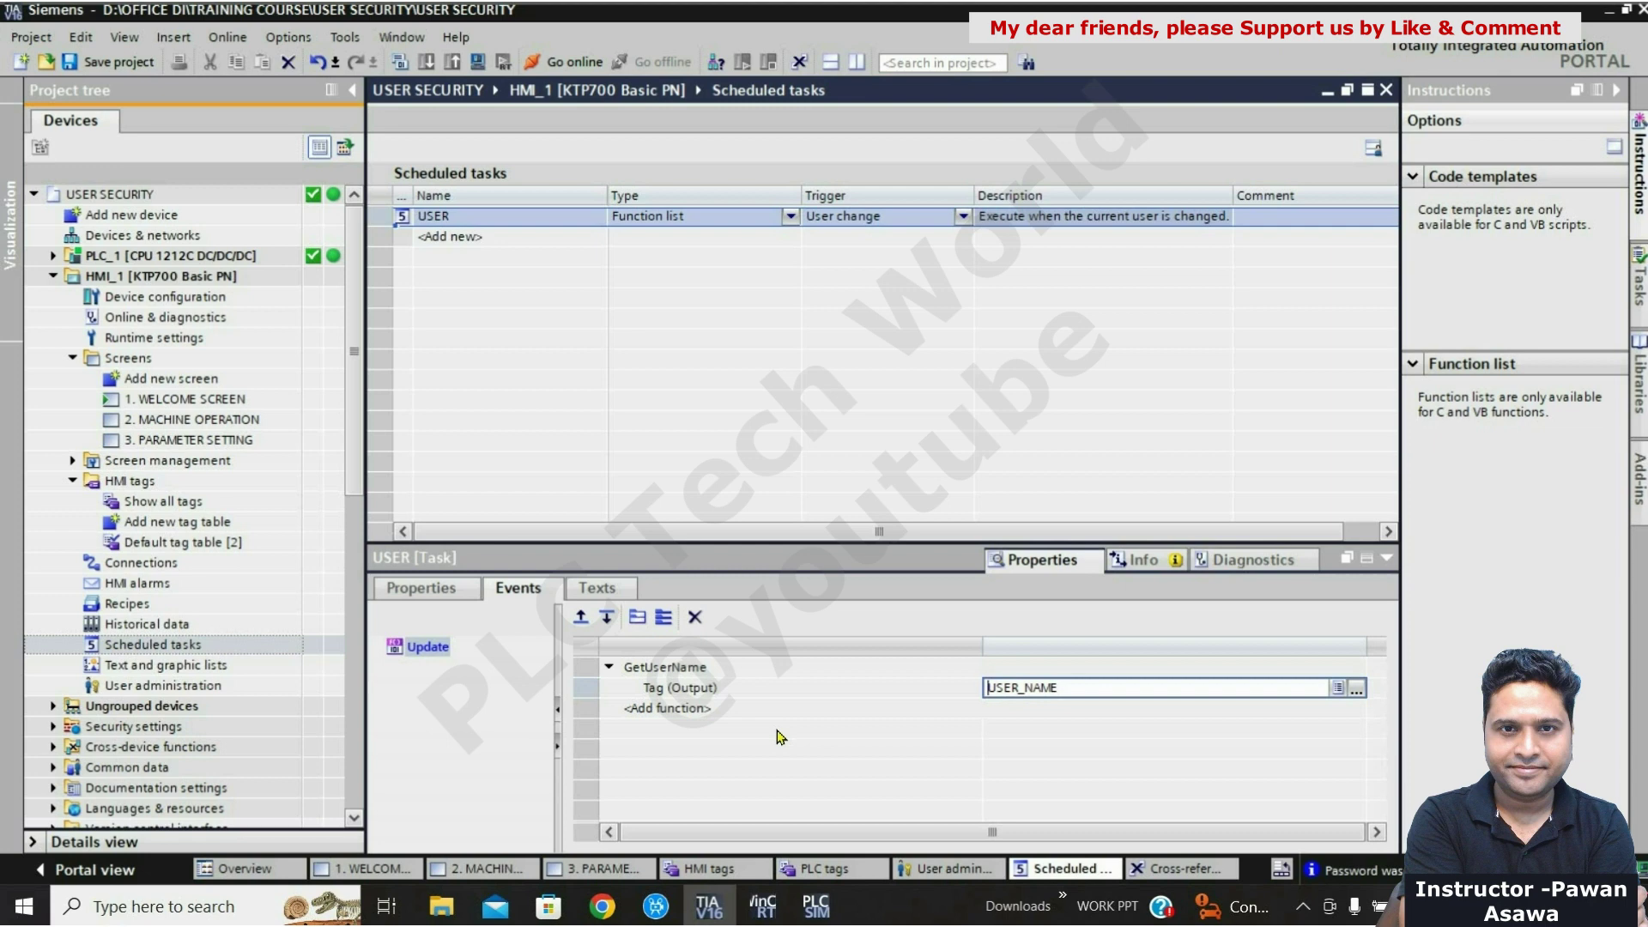
left_click(1388, 562)
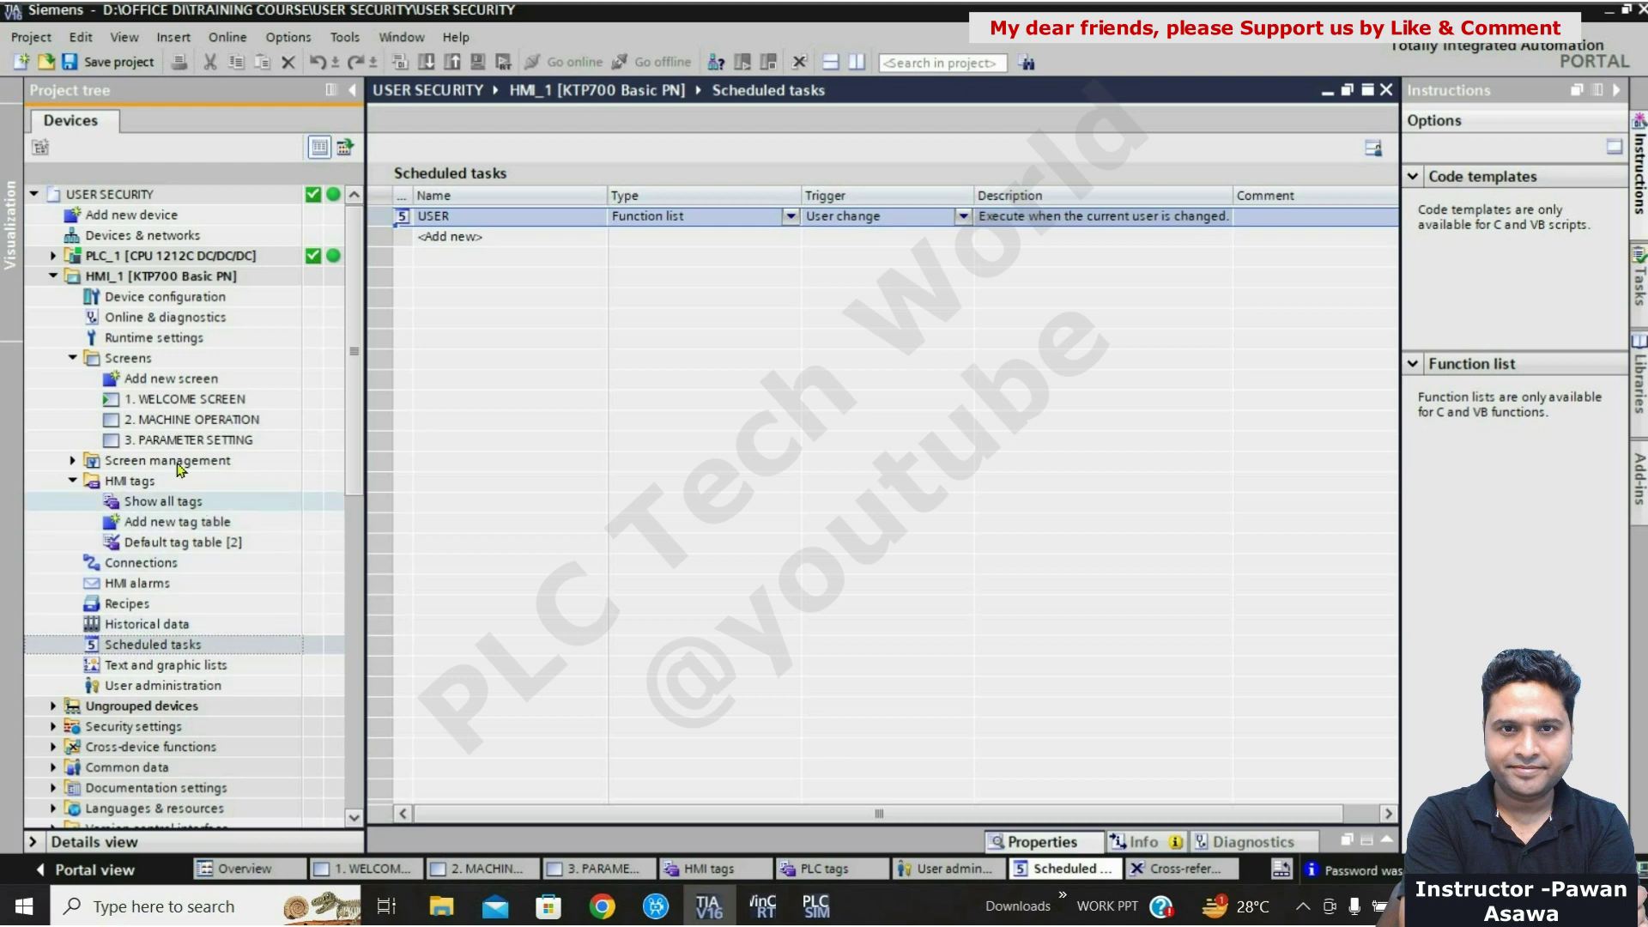
Step: Open 1. WELCOME SCREEN from the Screens folder of the project tree
left_click(177, 400)
double_click(178, 401)
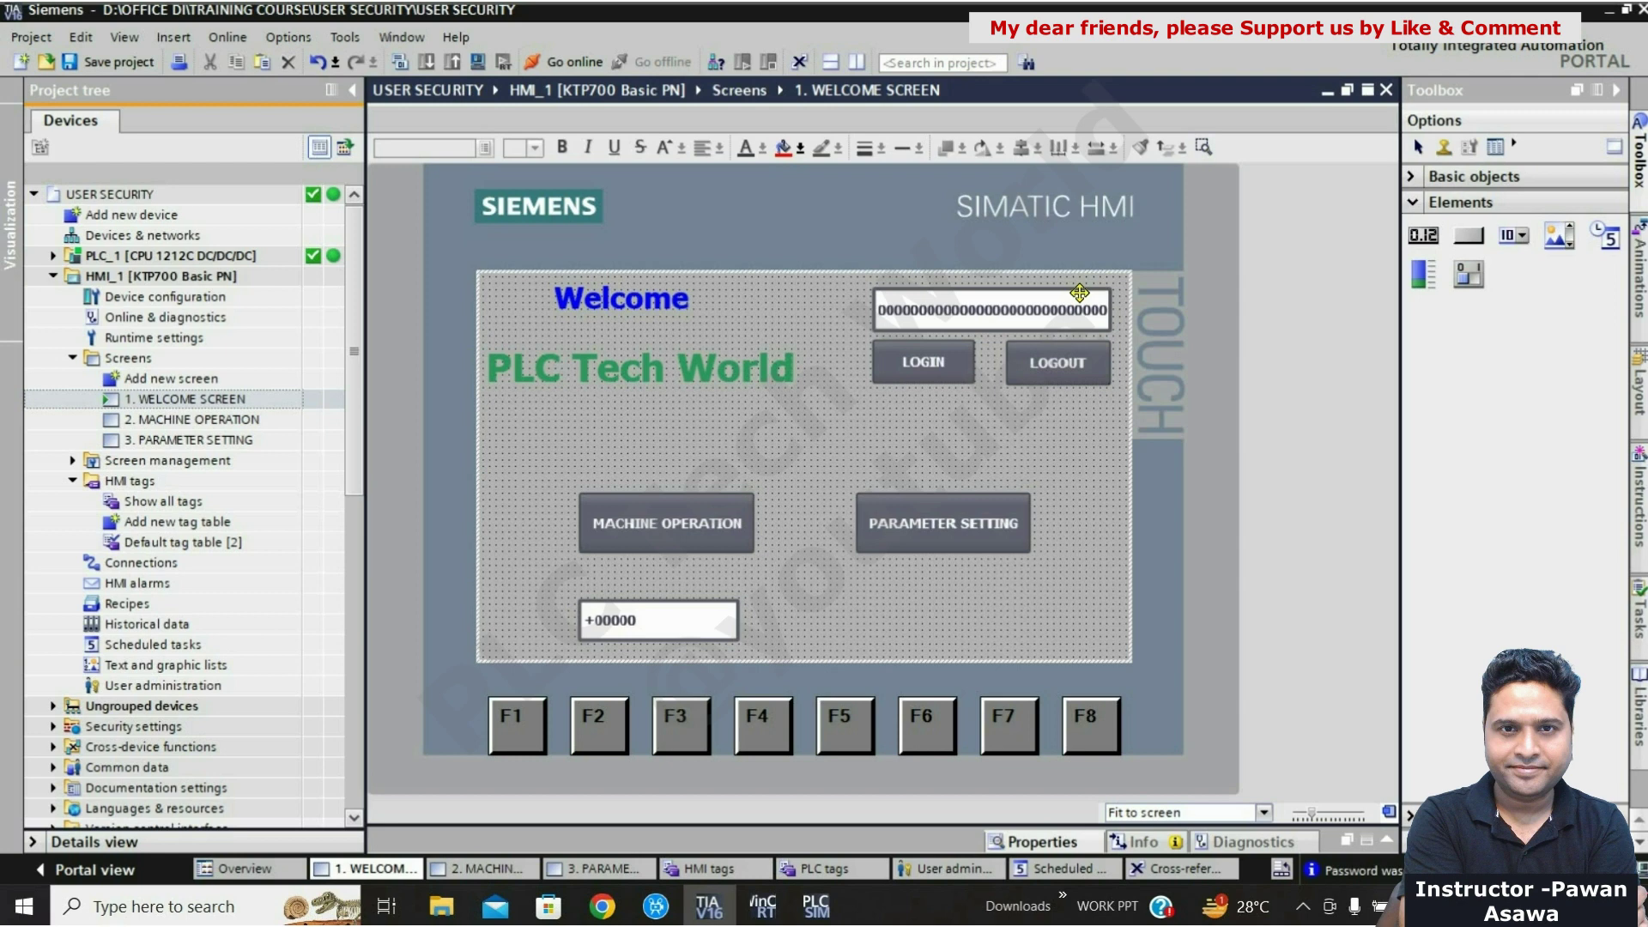
Step: Clear the screen selection and select the MACHINE OPERATION button
left_click(957, 298)
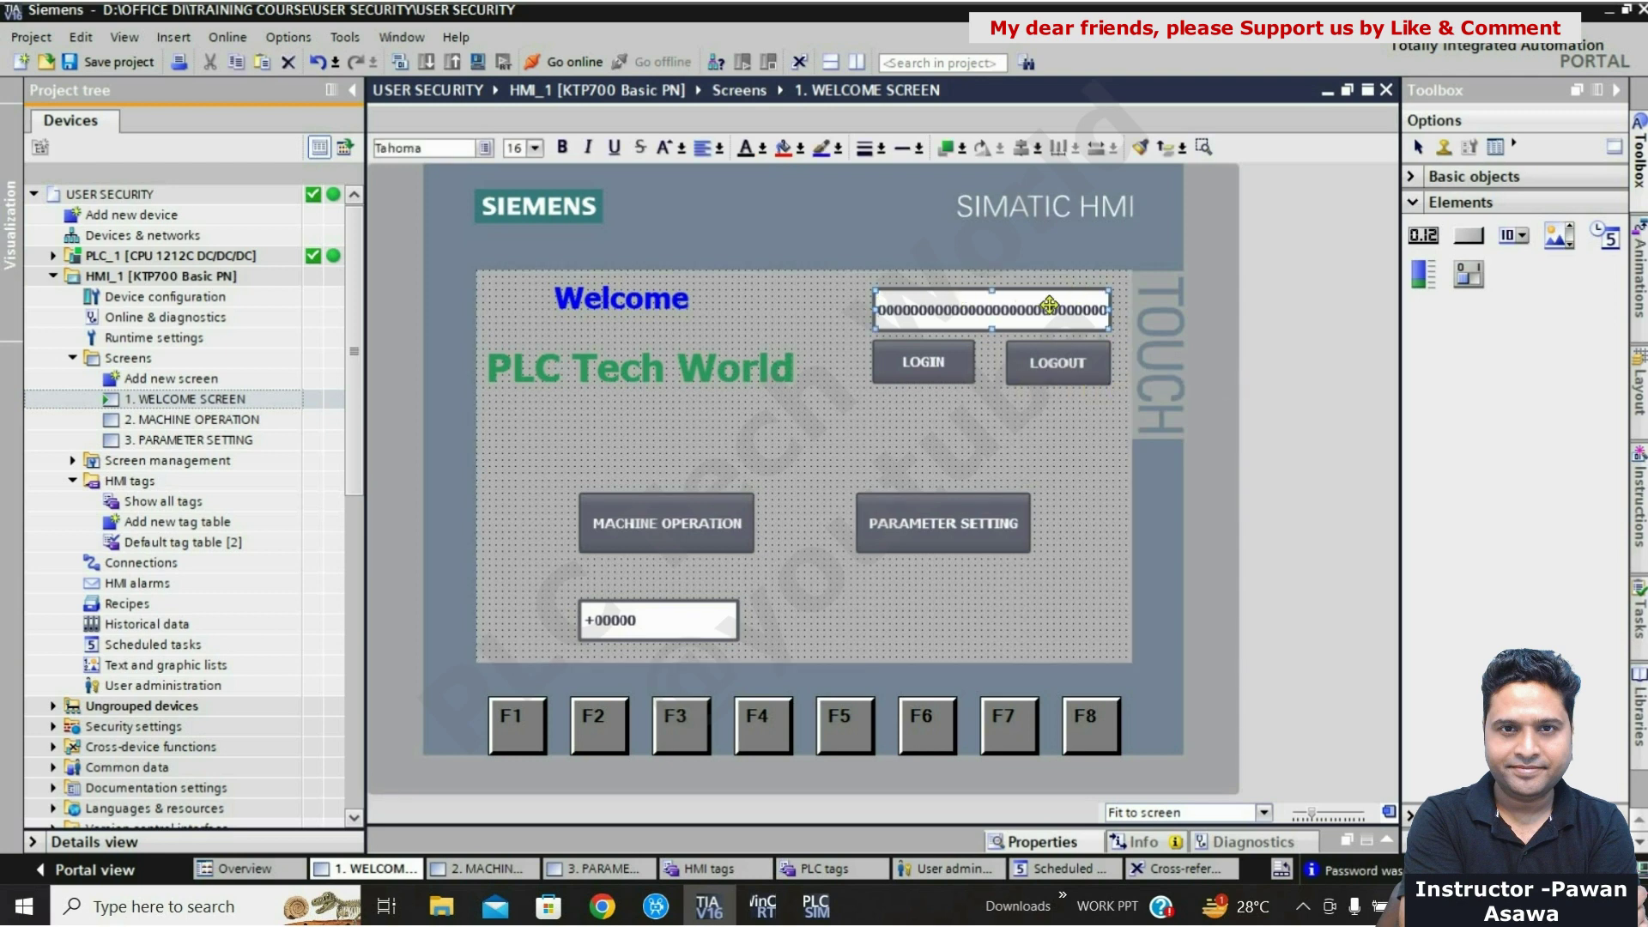
left_click(933, 444)
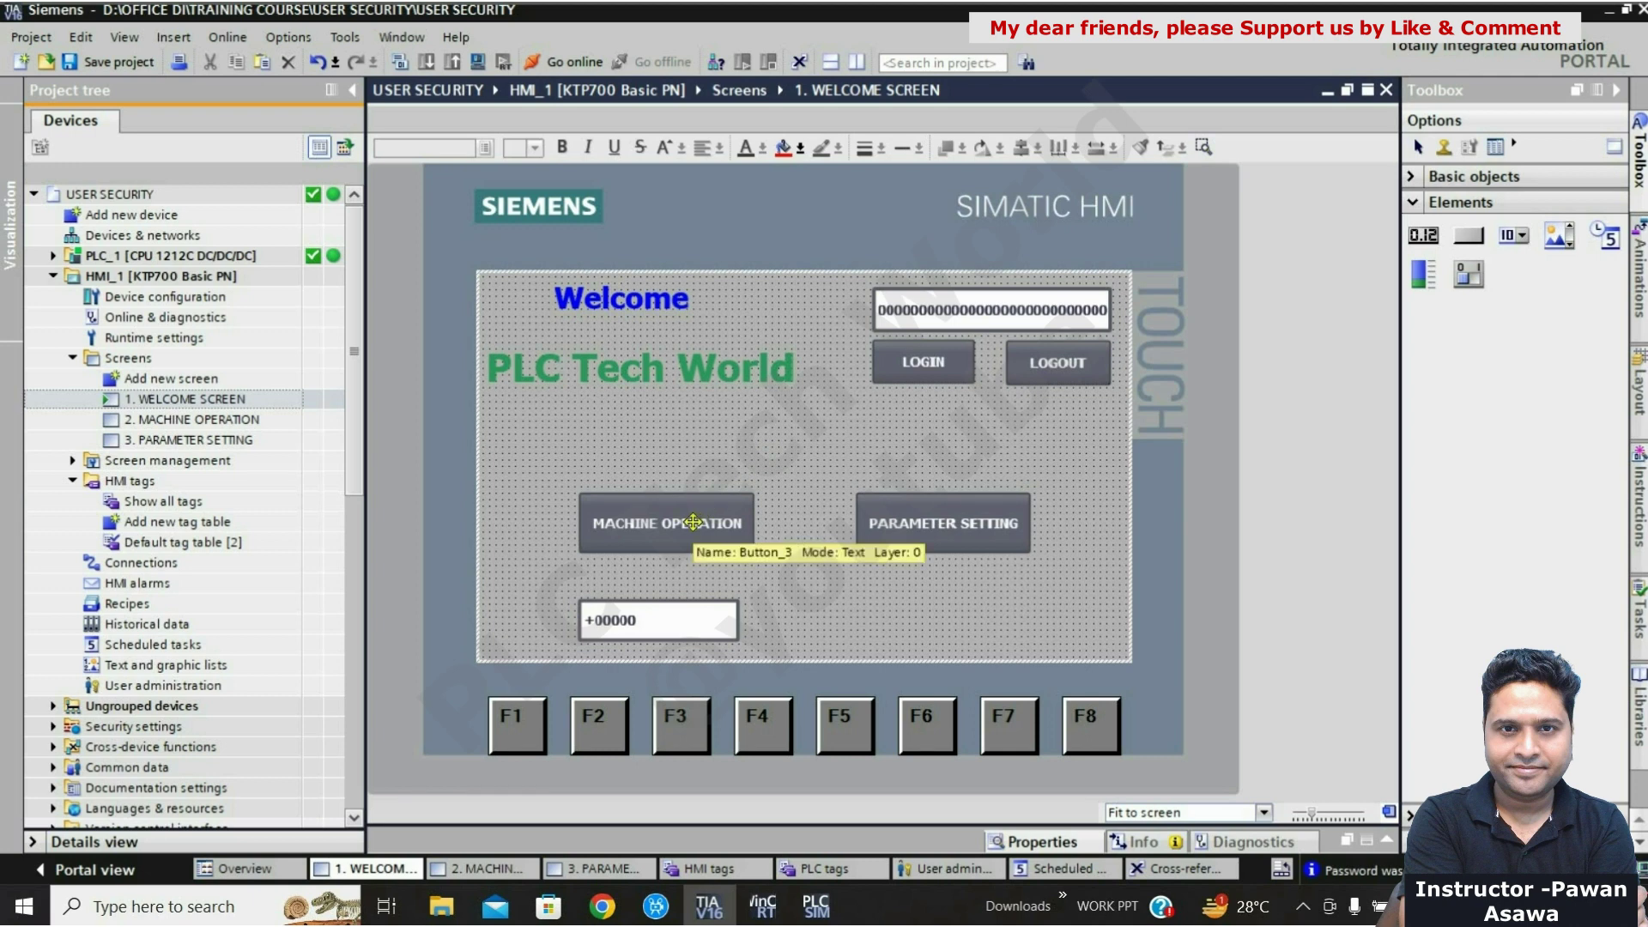
left_click(693, 522)
Step: Set the MACHINE OPERATION button's Security authorization to Operate
right_click(691, 522)
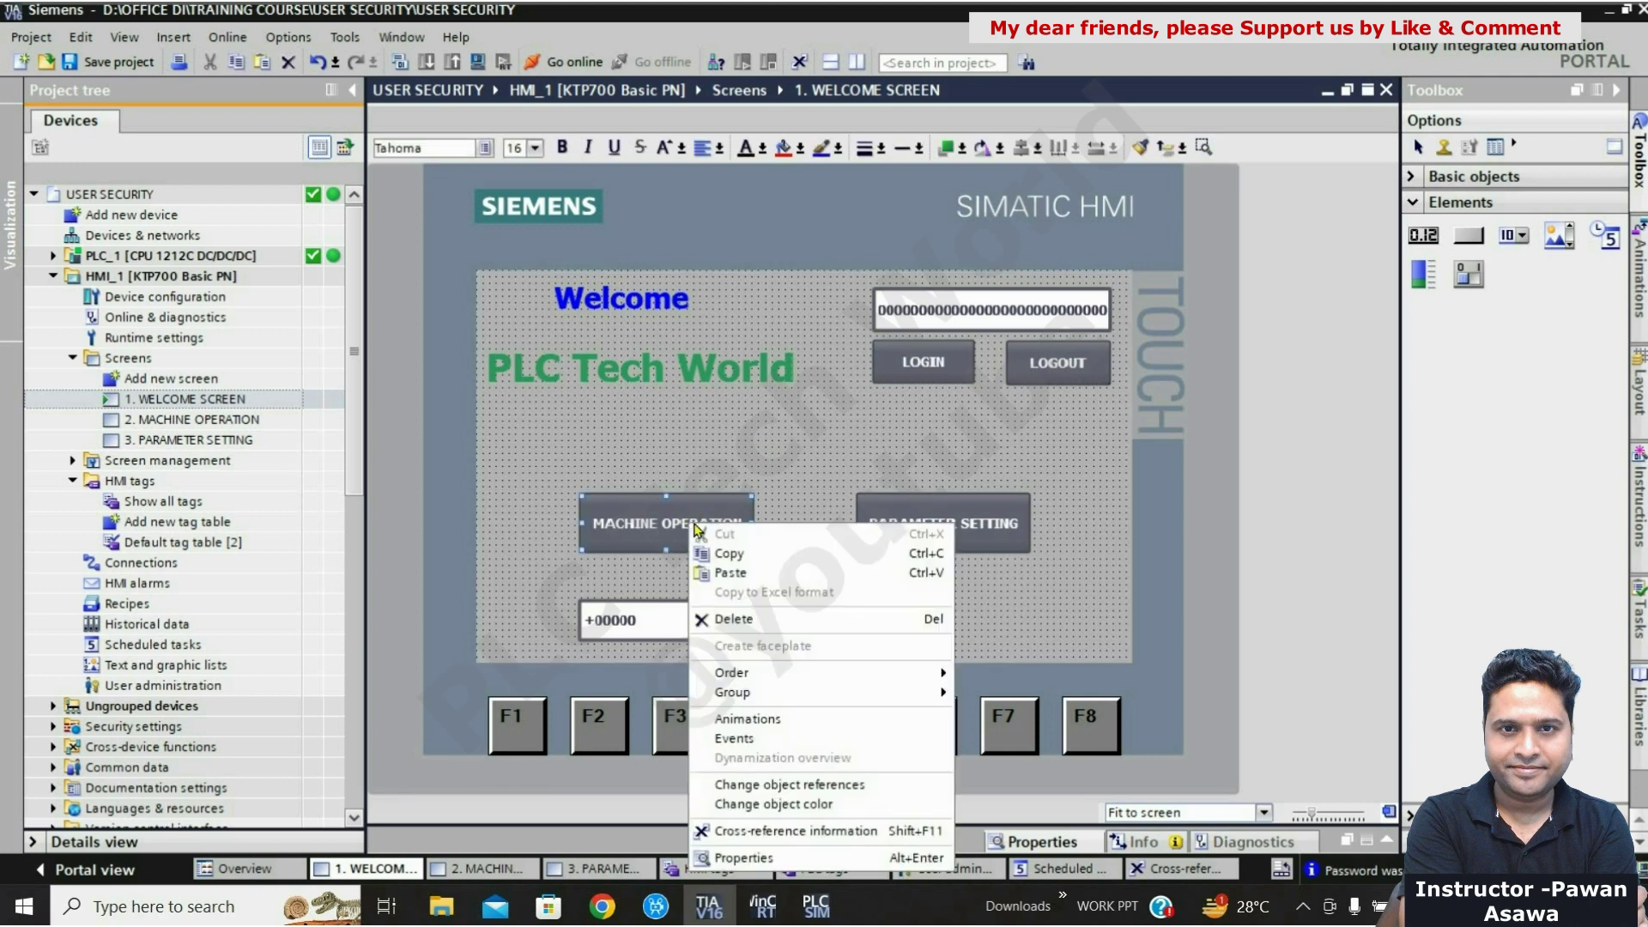
left_click(754, 856)
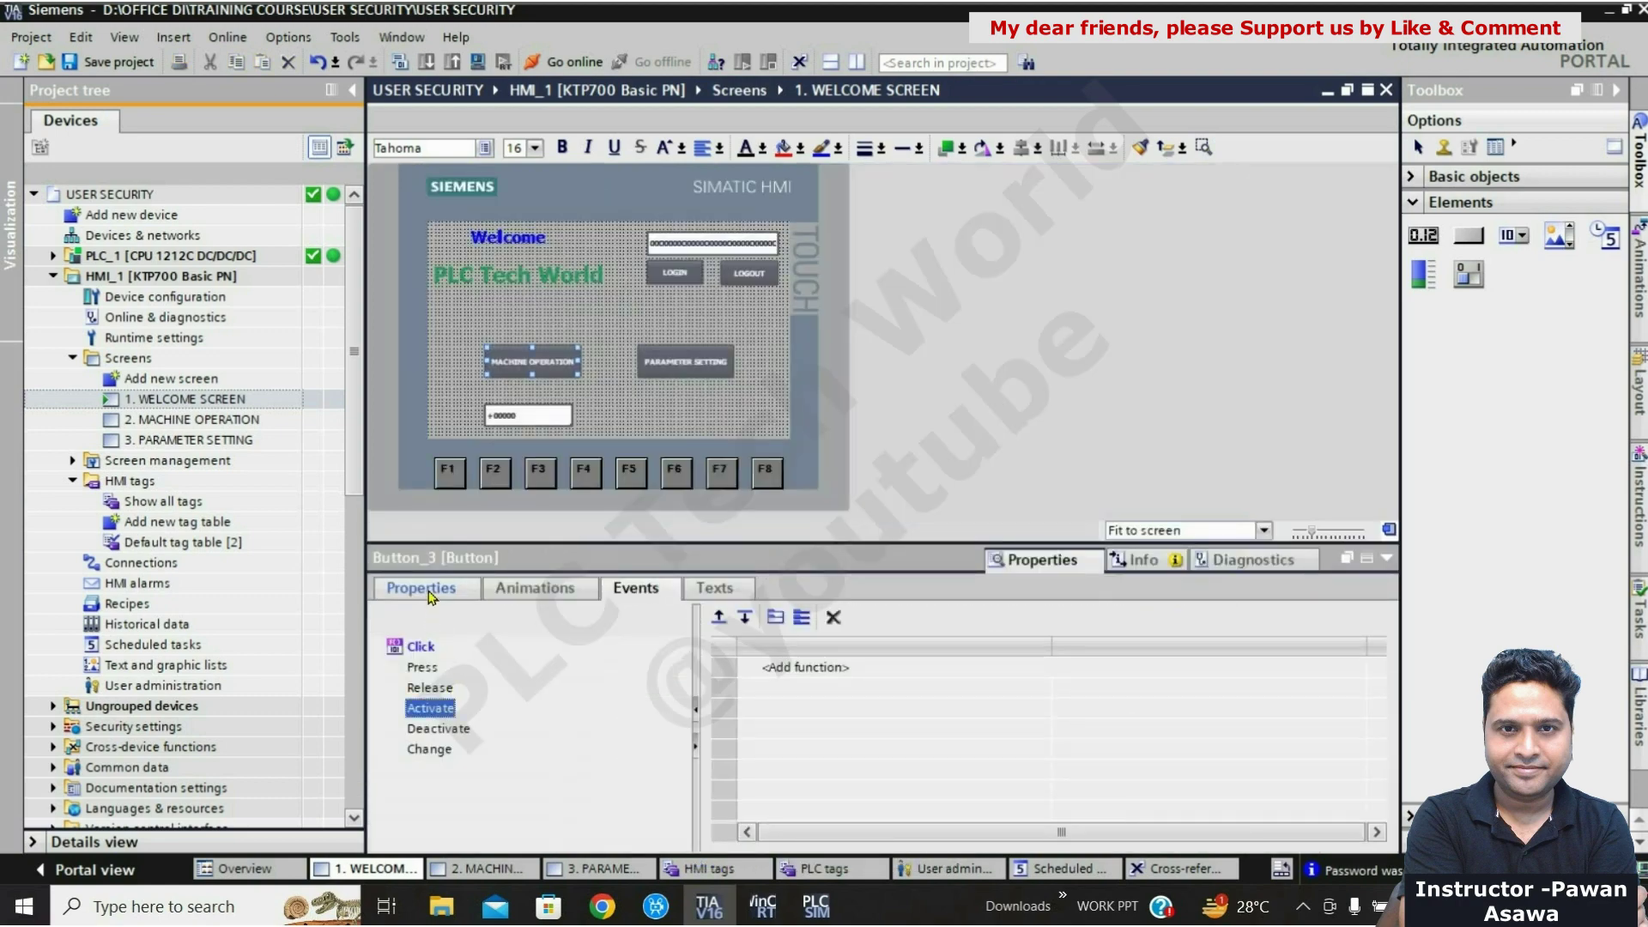
left_click(431, 594)
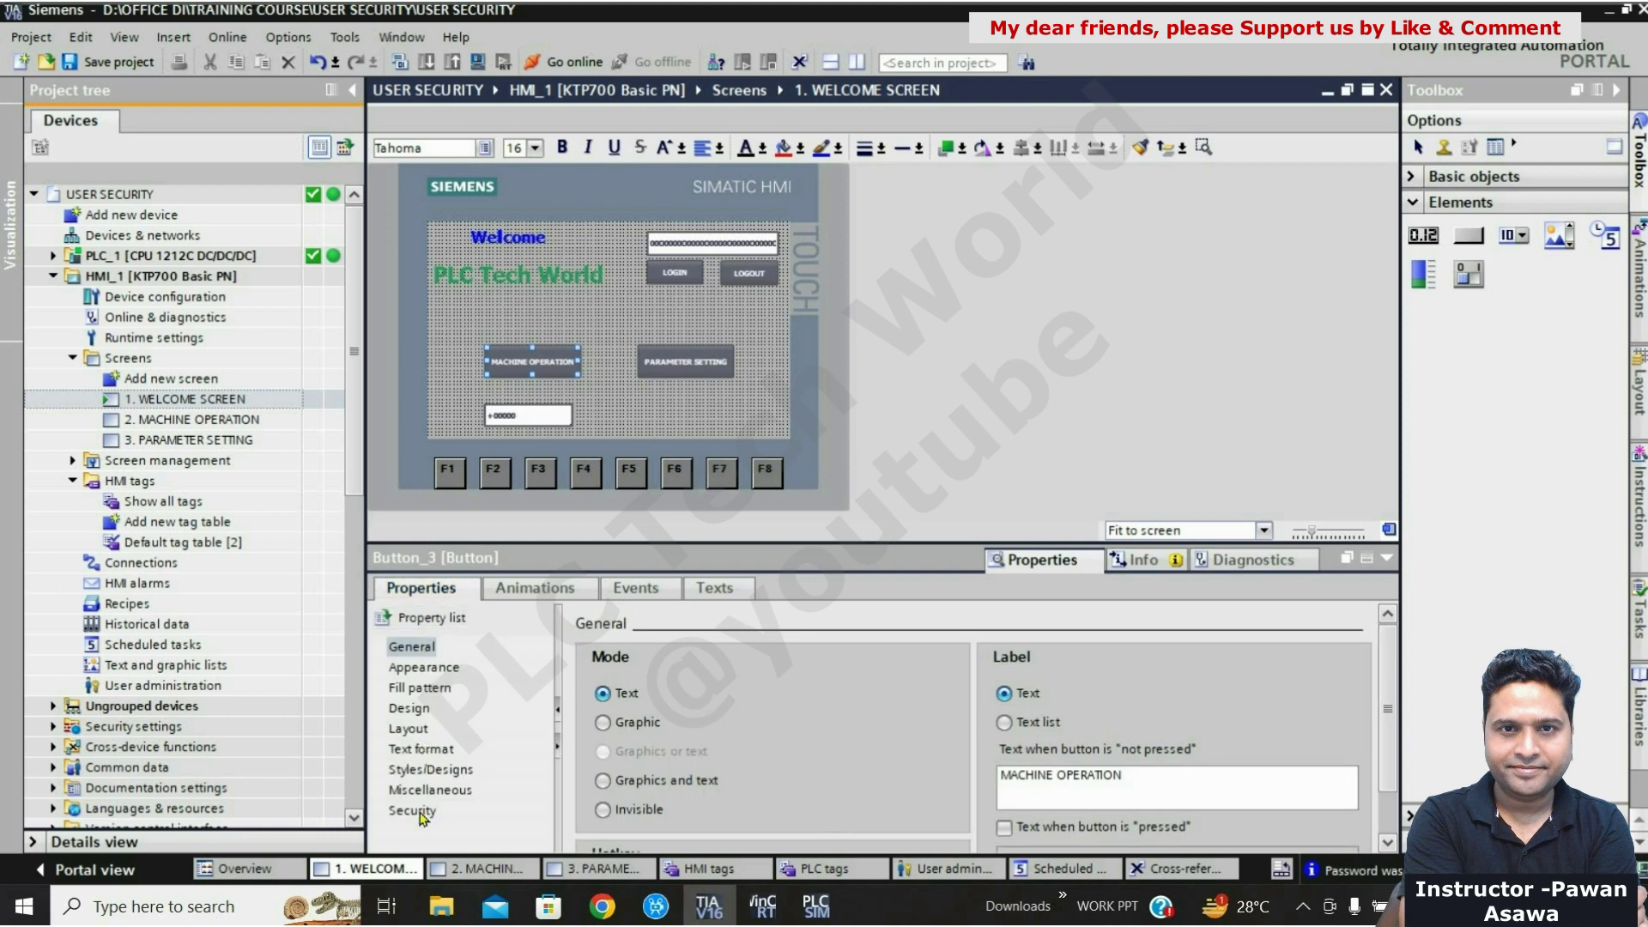
left_click(413, 812)
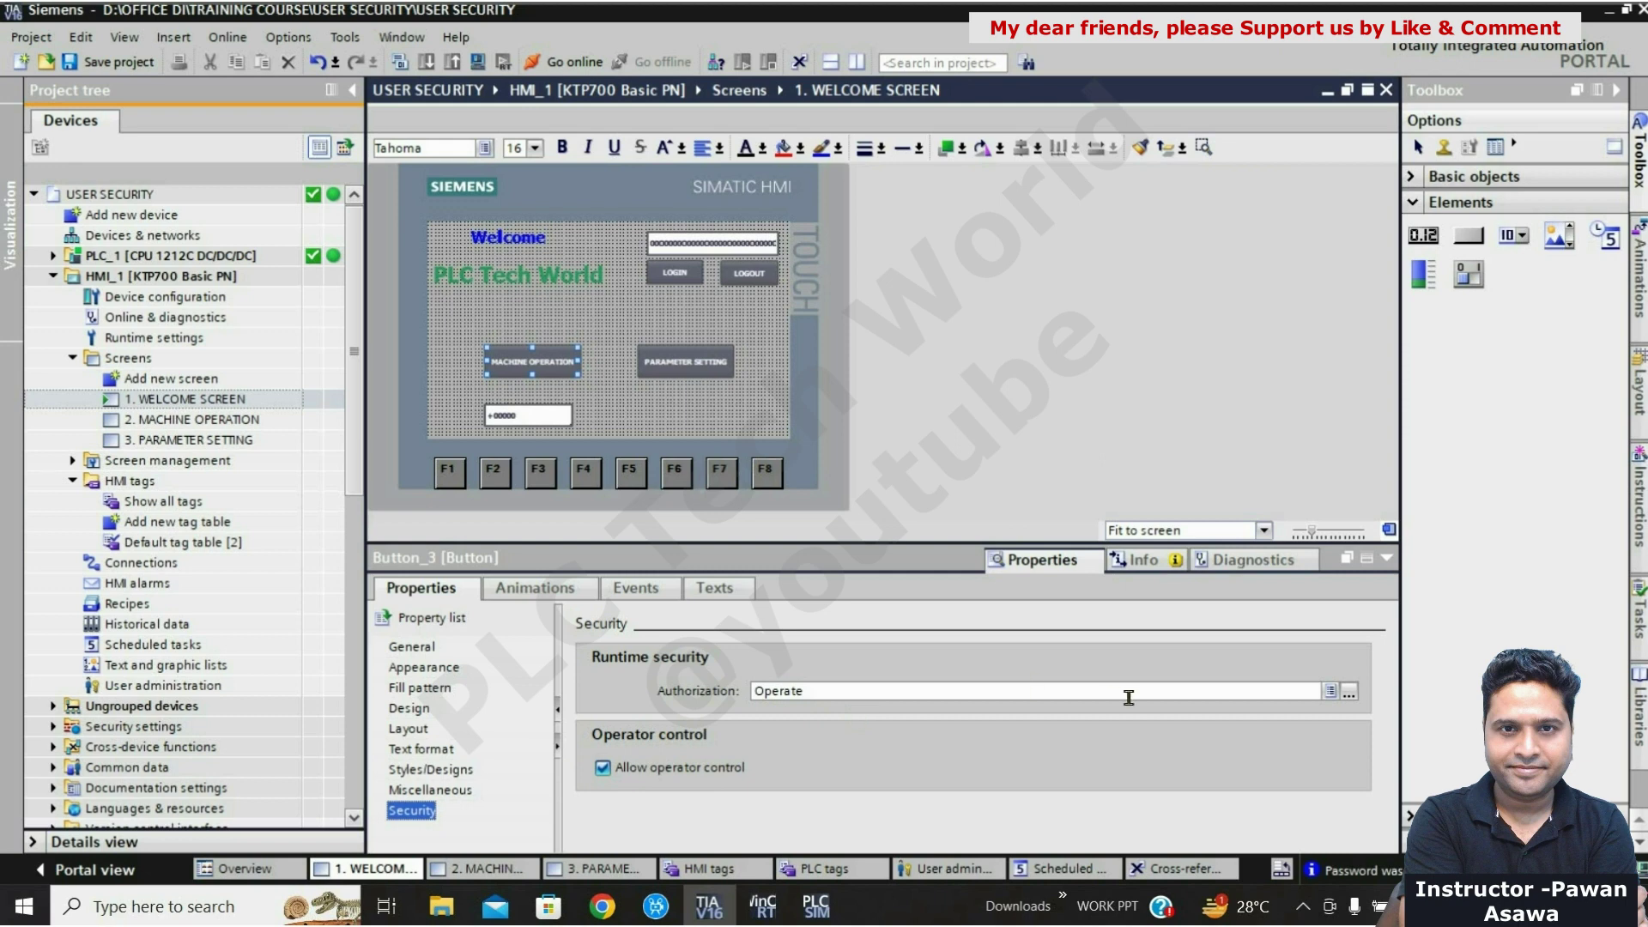
left_click(1331, 692)
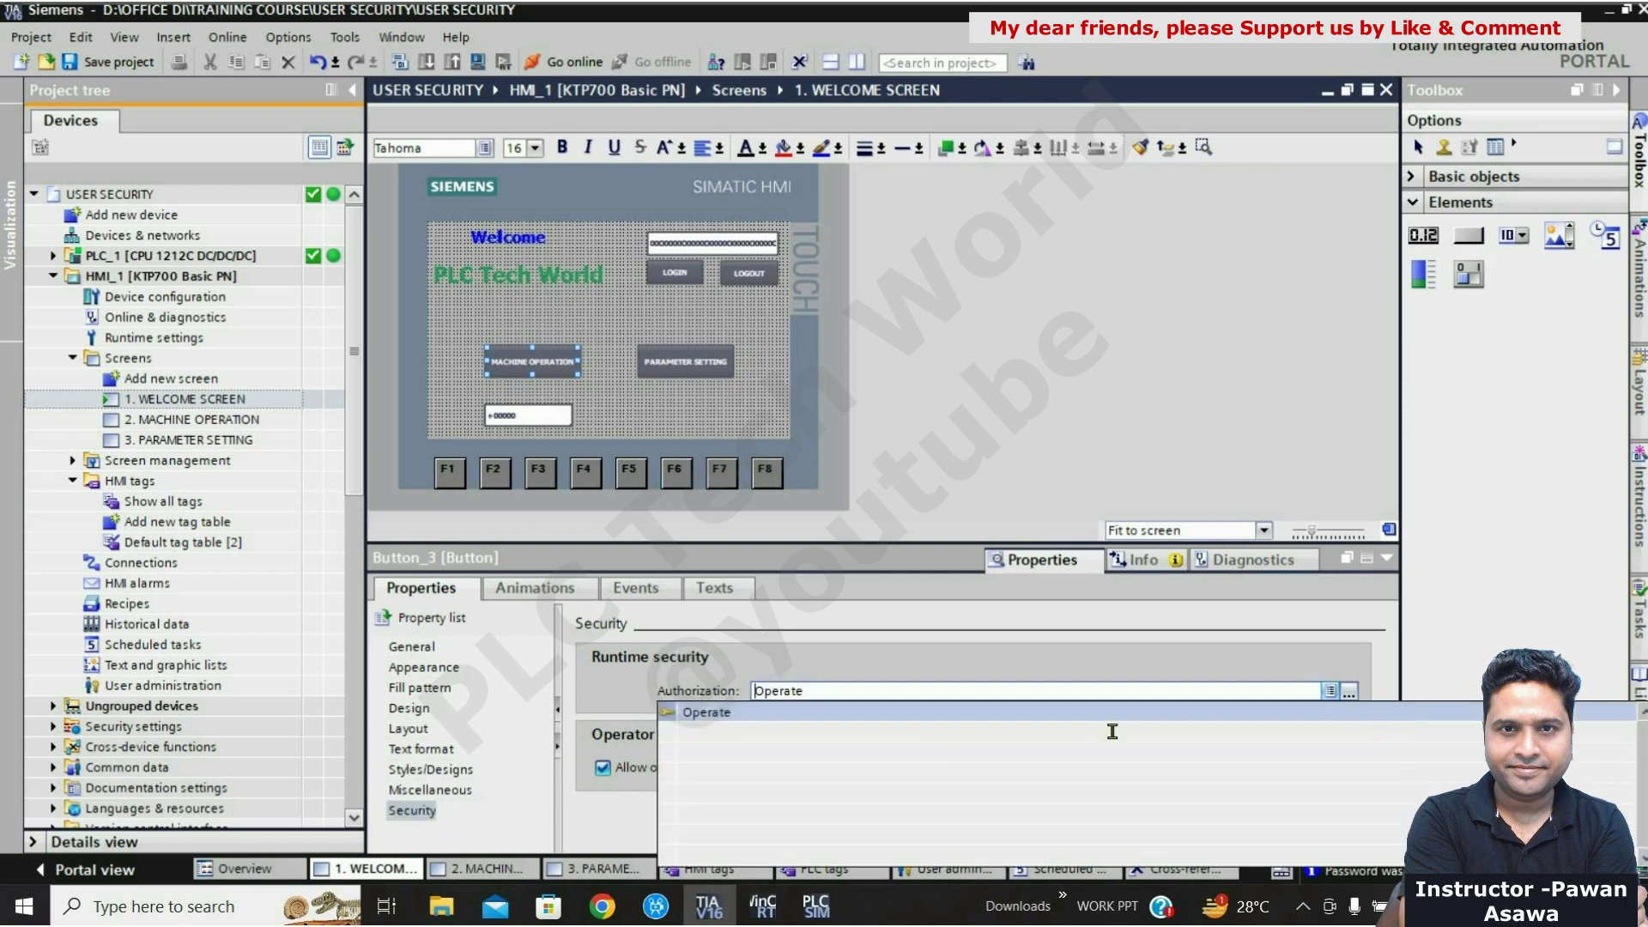
left_click(943, 691)
key("BackSpace")
key("BackSpace")
key("BackSpace")
key("BackSpace")
key("BackSpace")
key("BackSpace")
key("BackSpace")
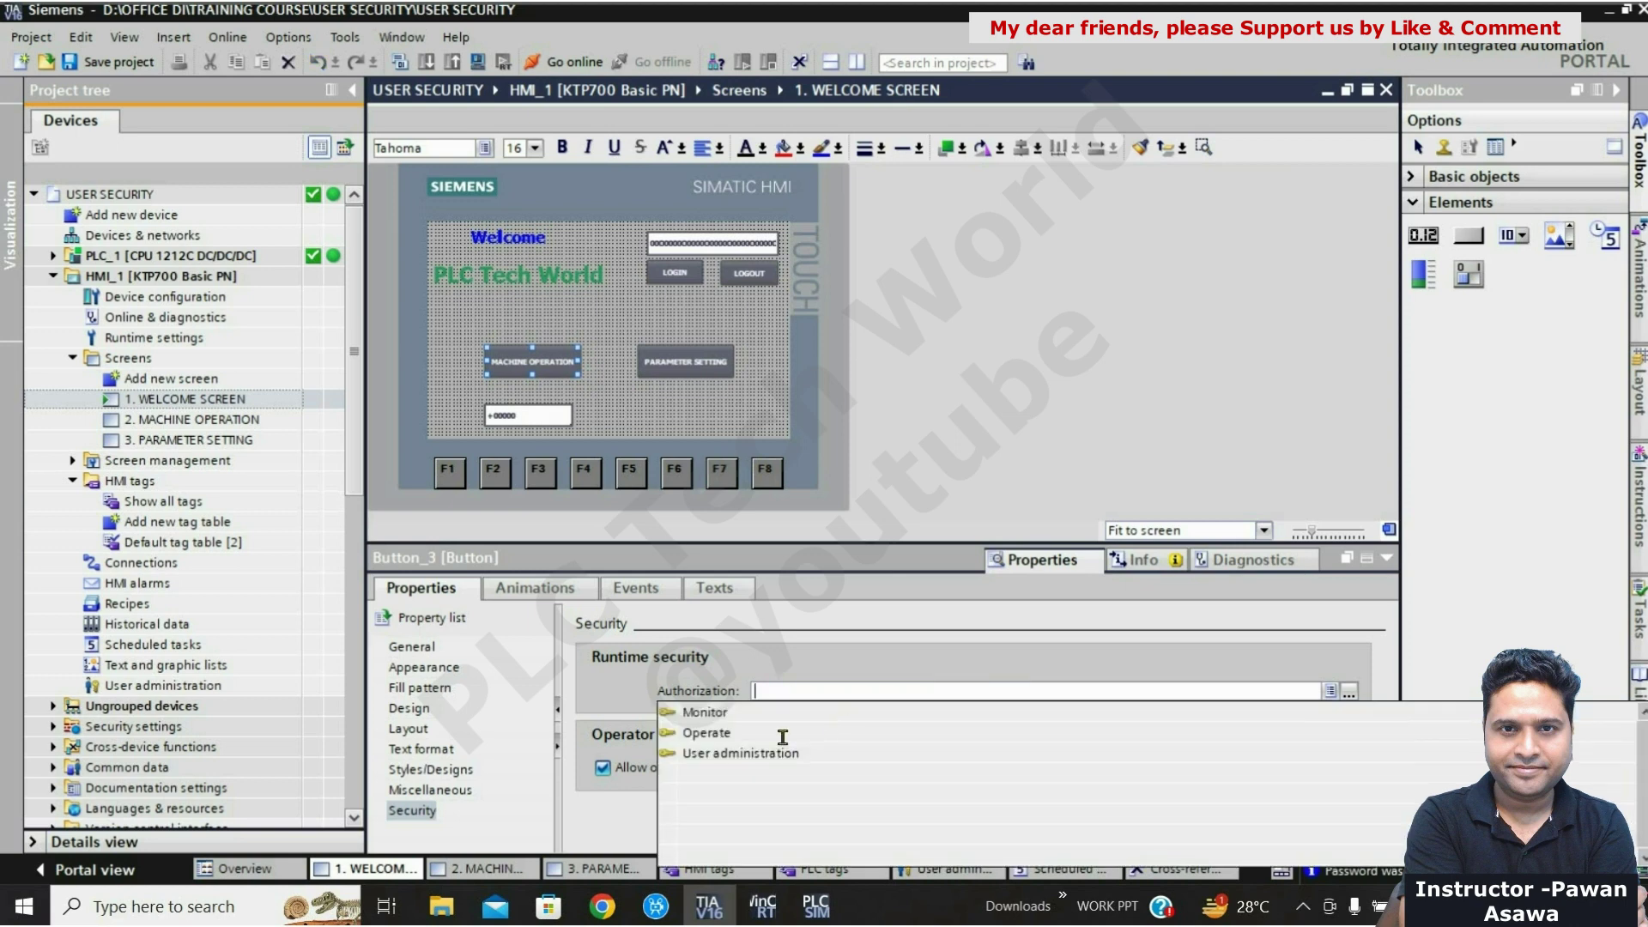
left_click(708, 733)
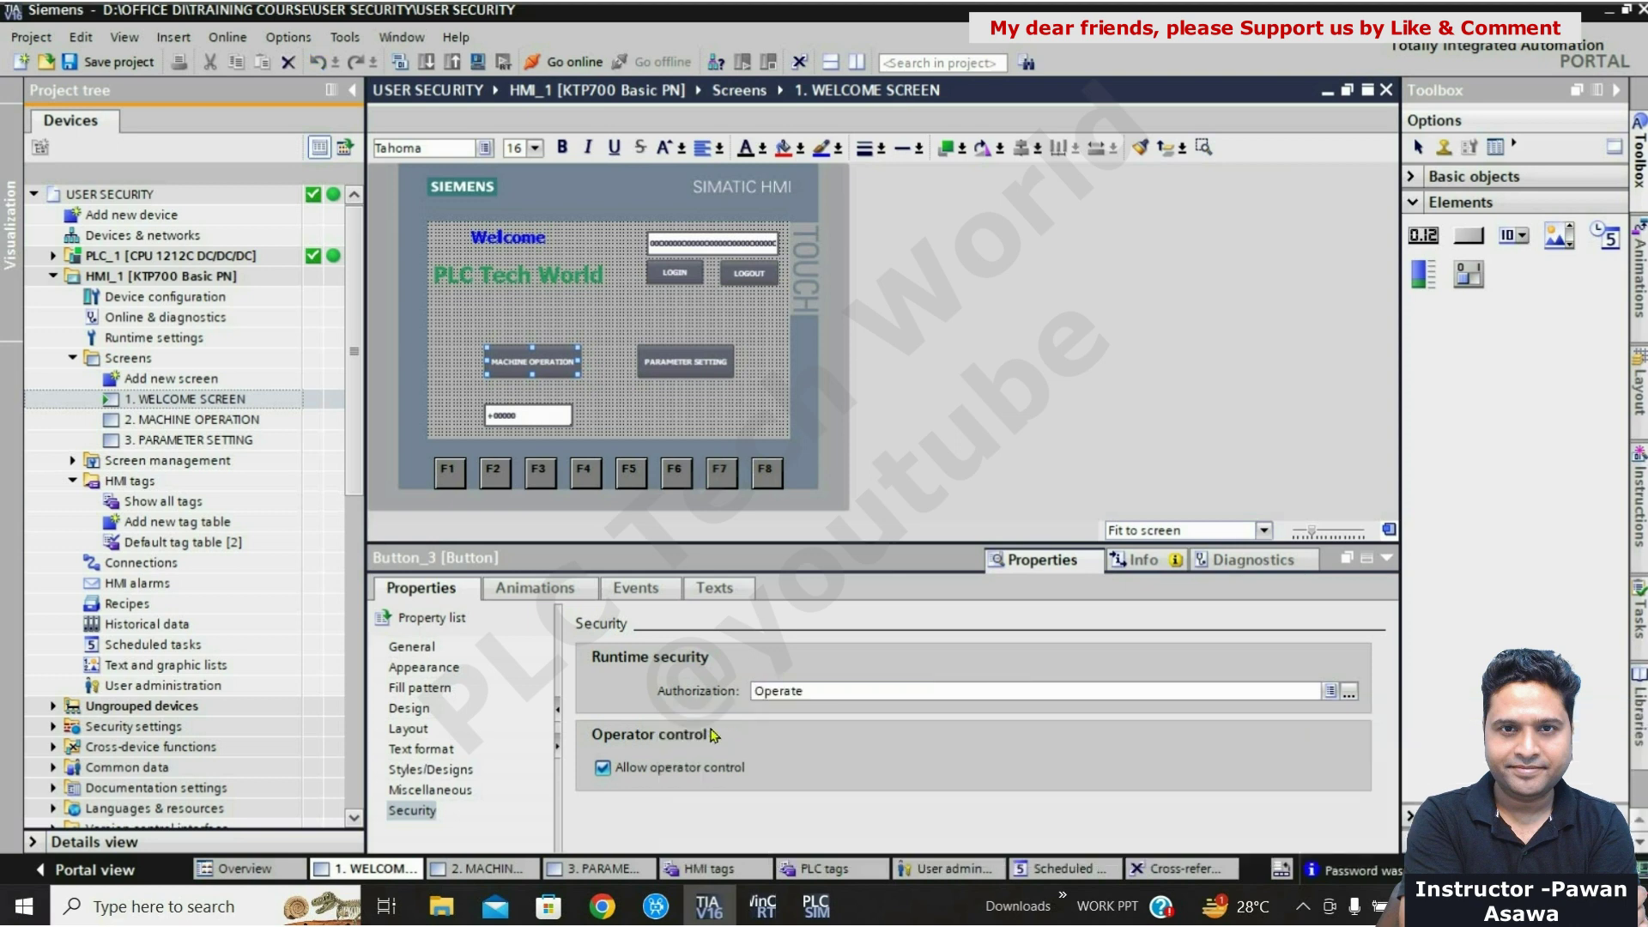
left_click(1388, 560)
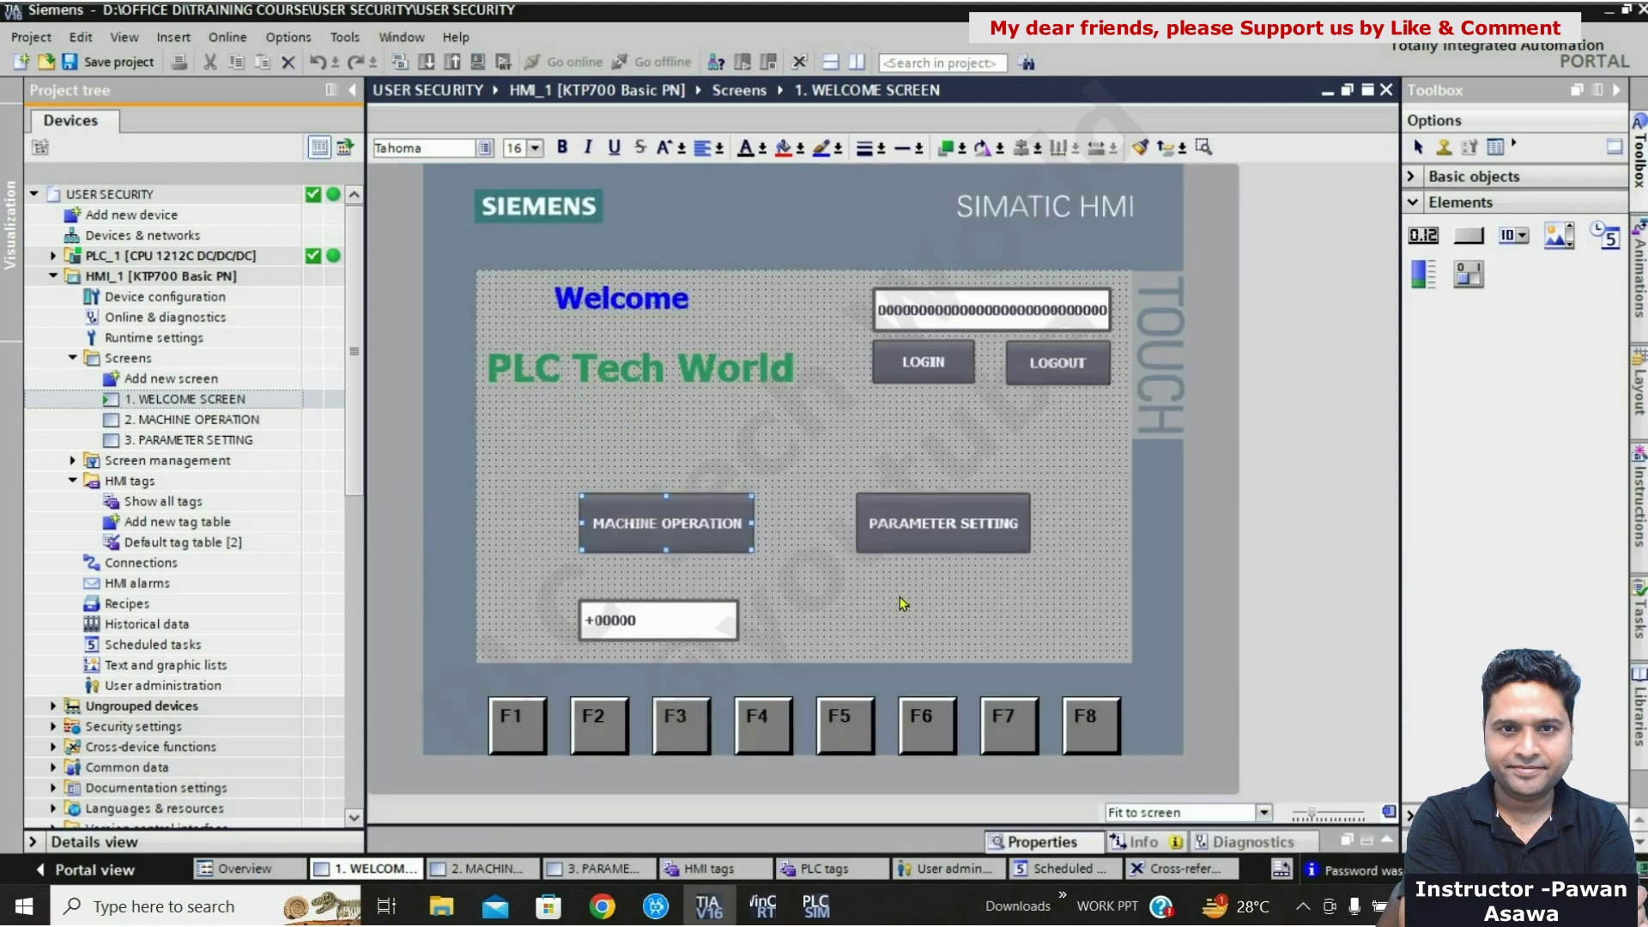
Step: Set the PARAMETER SETTING button's Security authorization to Operate
left_click(903, 603)
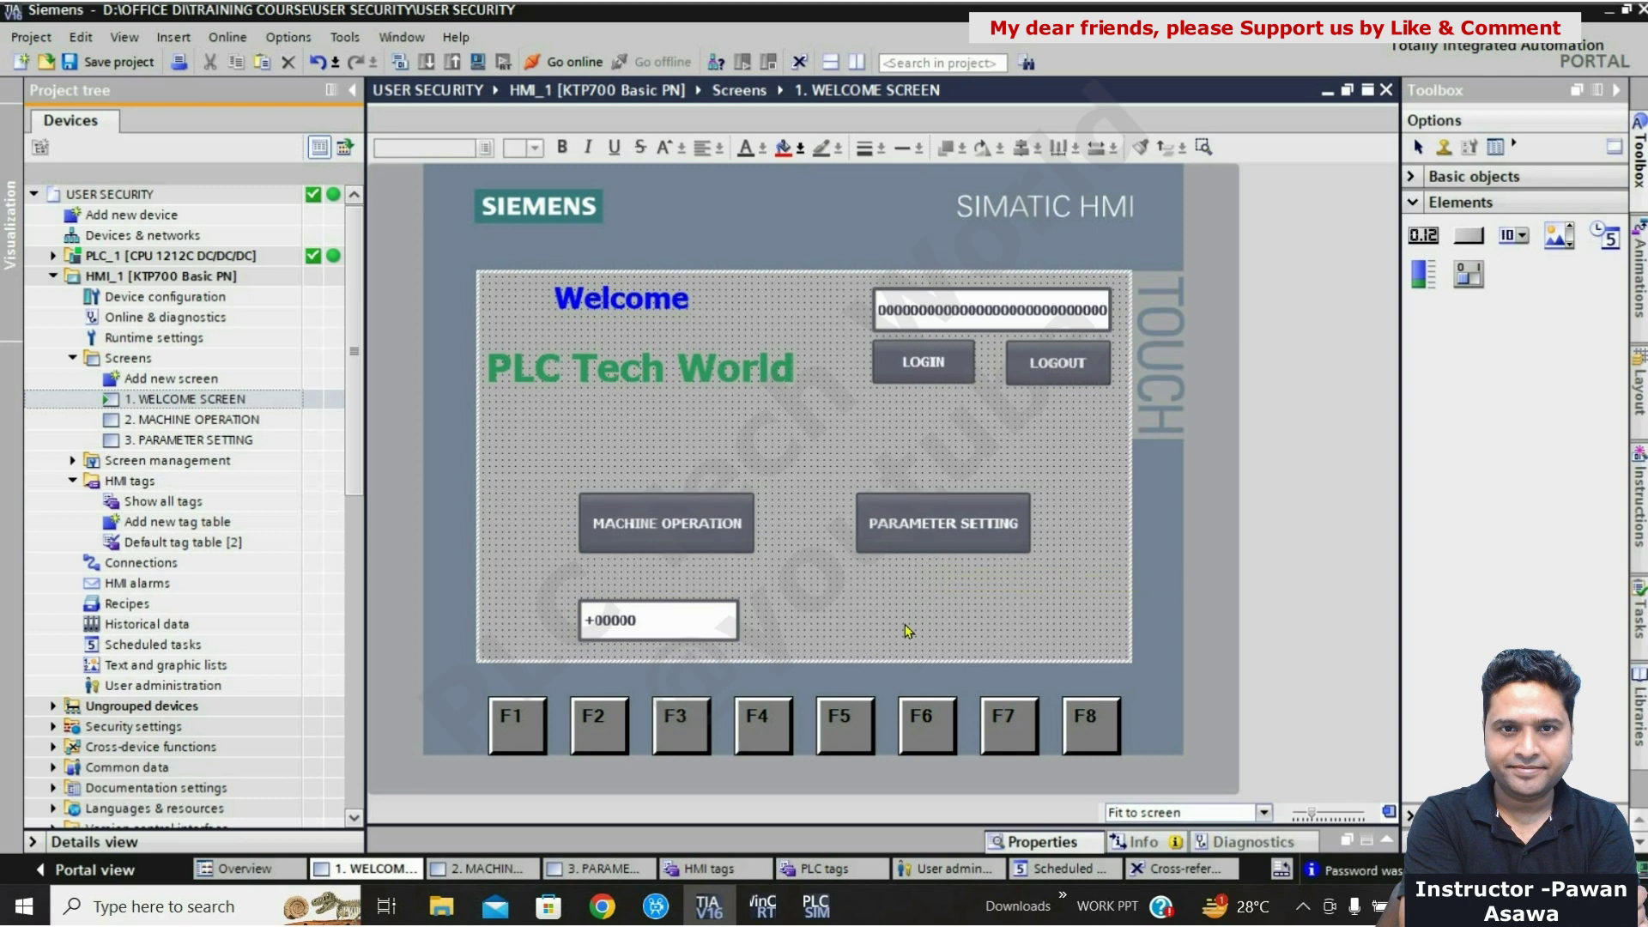
left_click(991, 535)
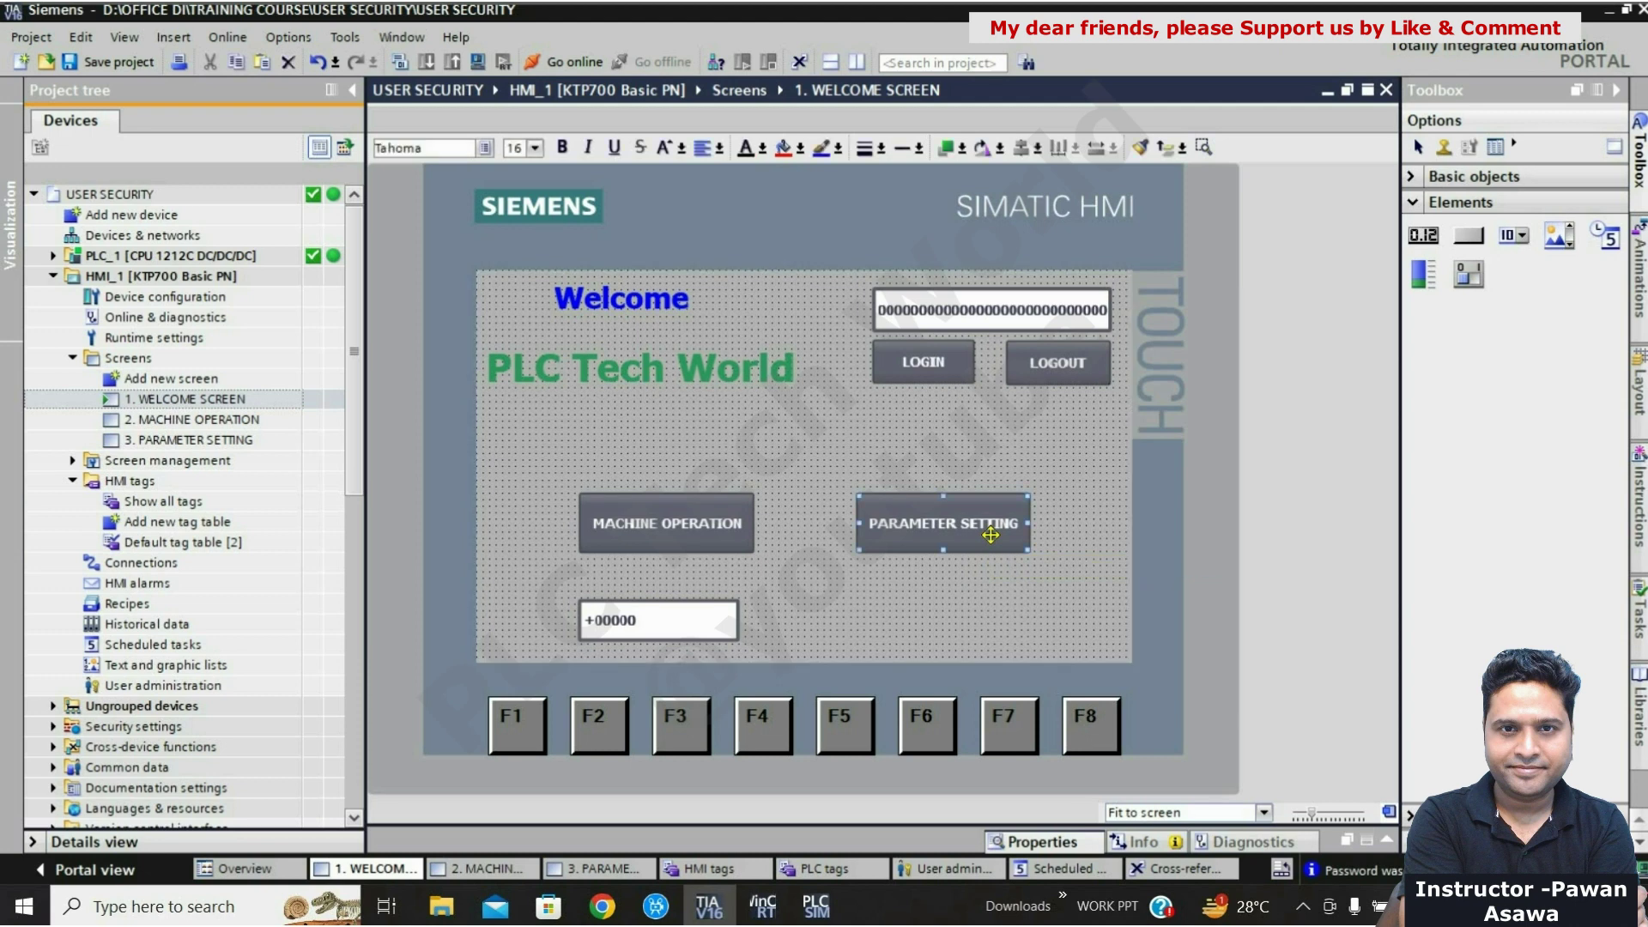
right_click(992, 539)
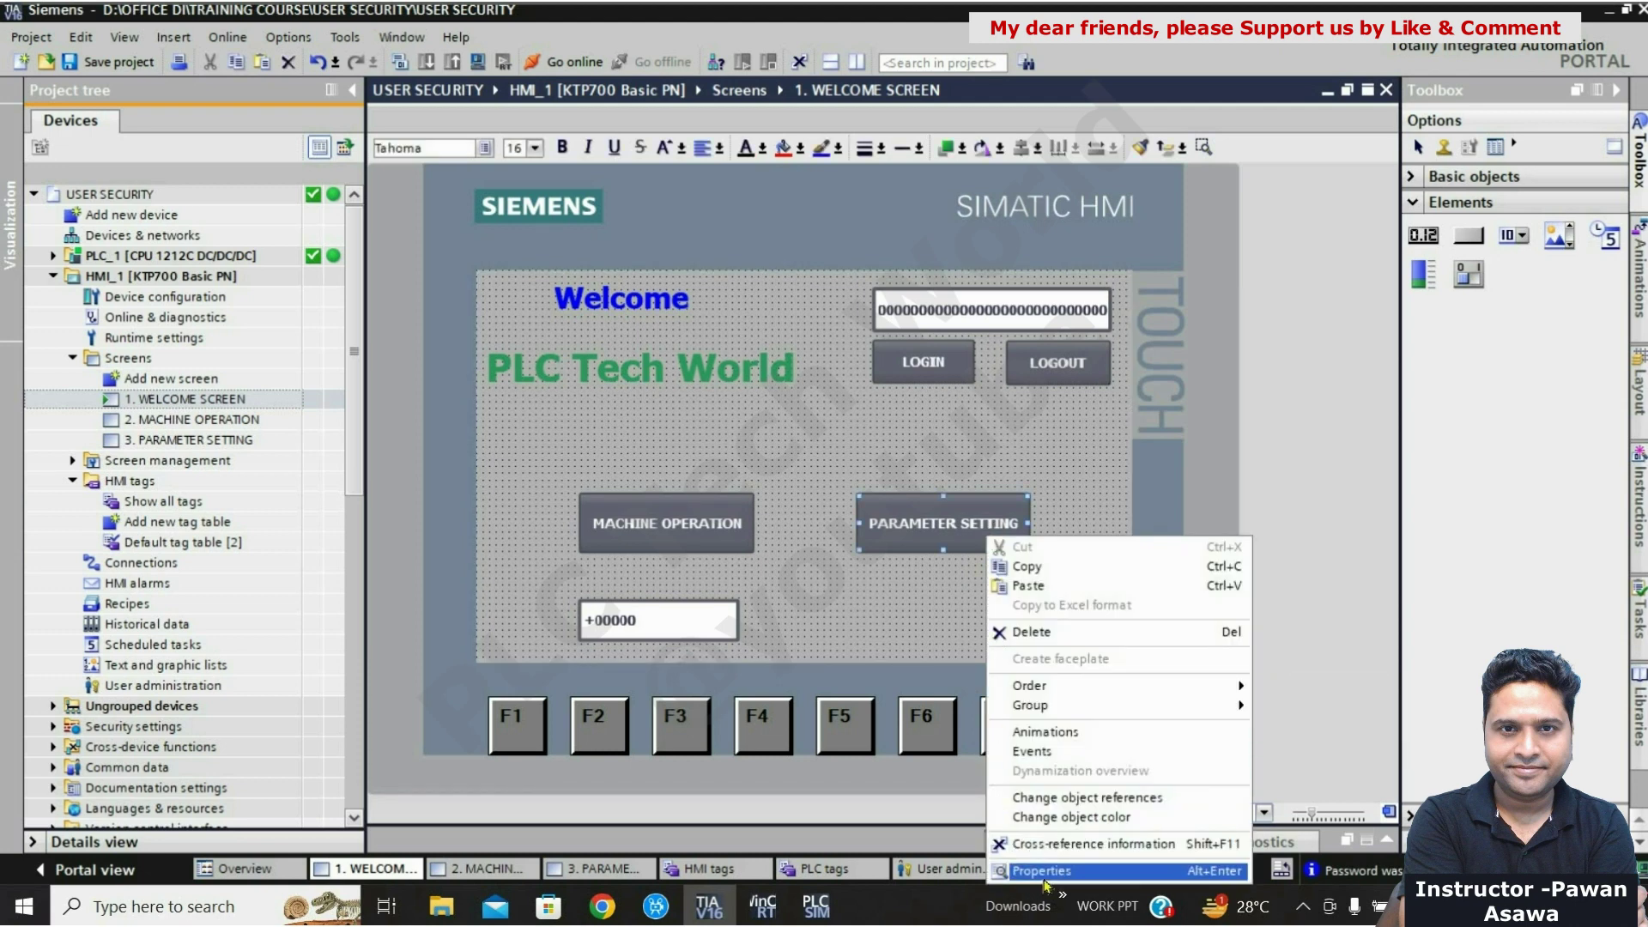
left_click(1046, 886)
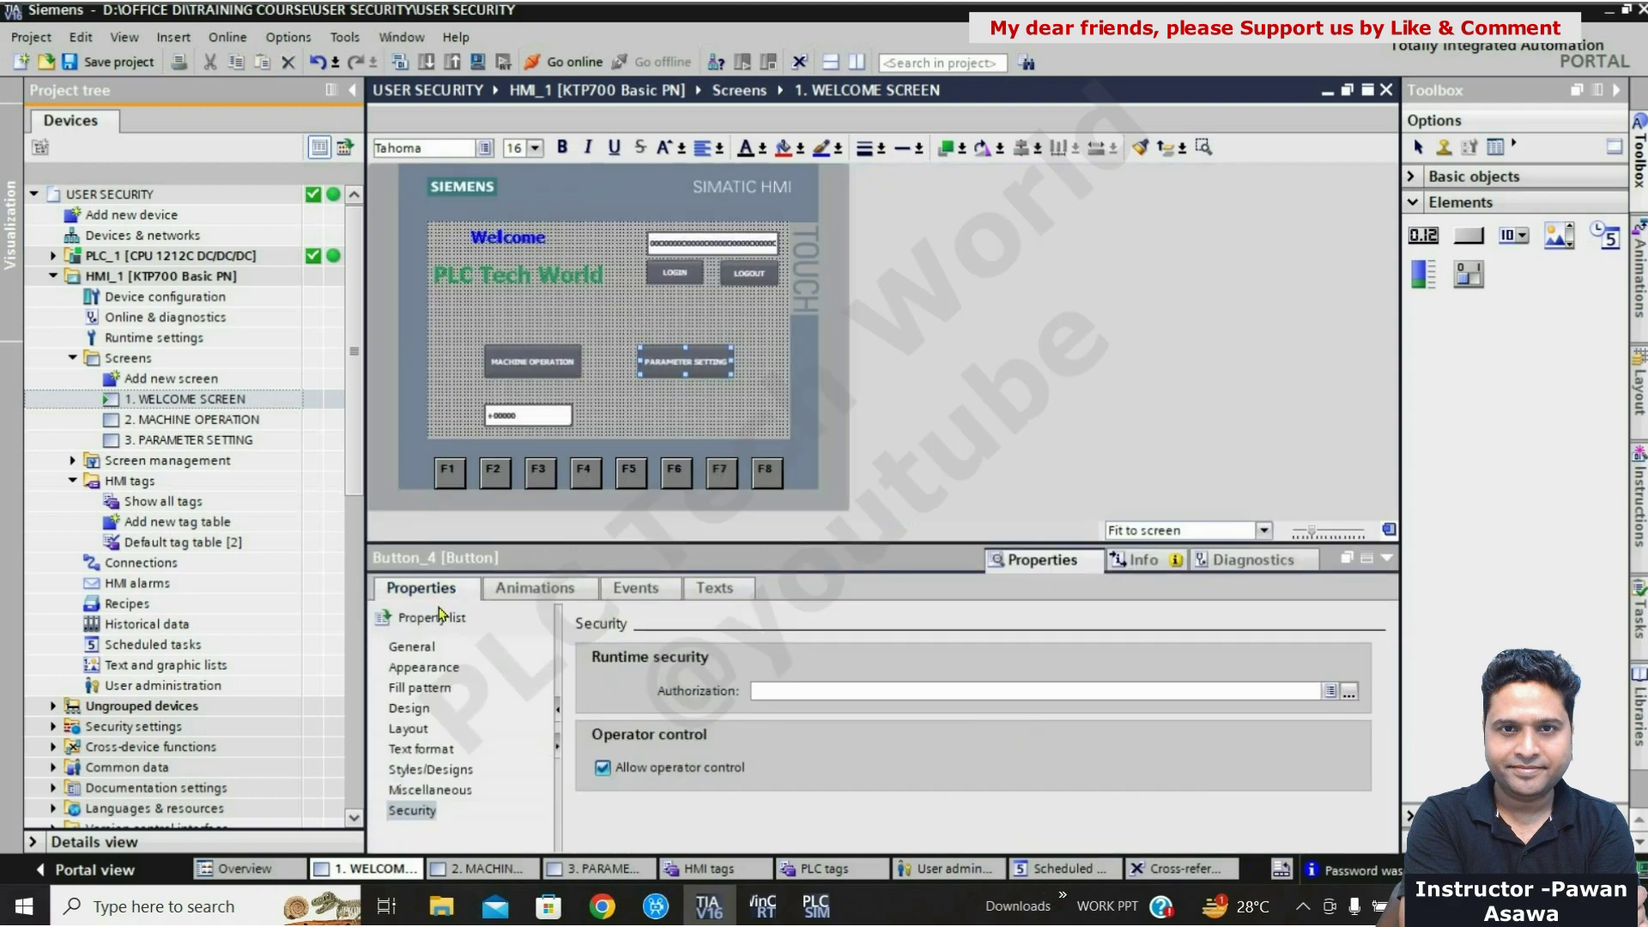
left_click(423, 813)
left_click(1330, 691)
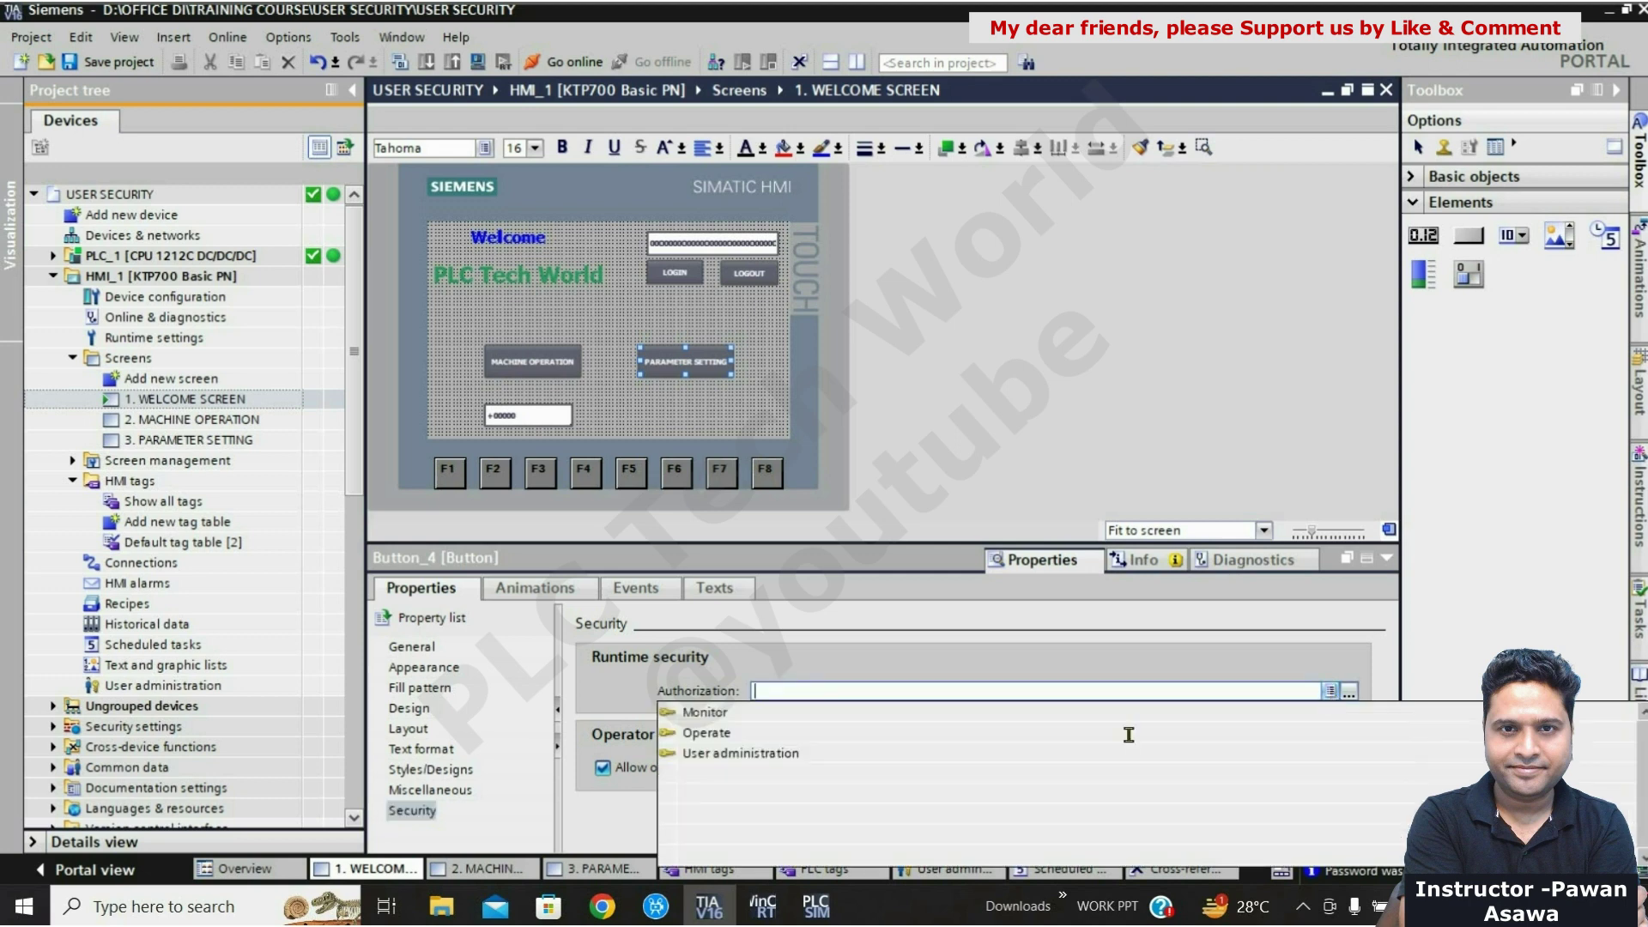
left_click(708, 733)
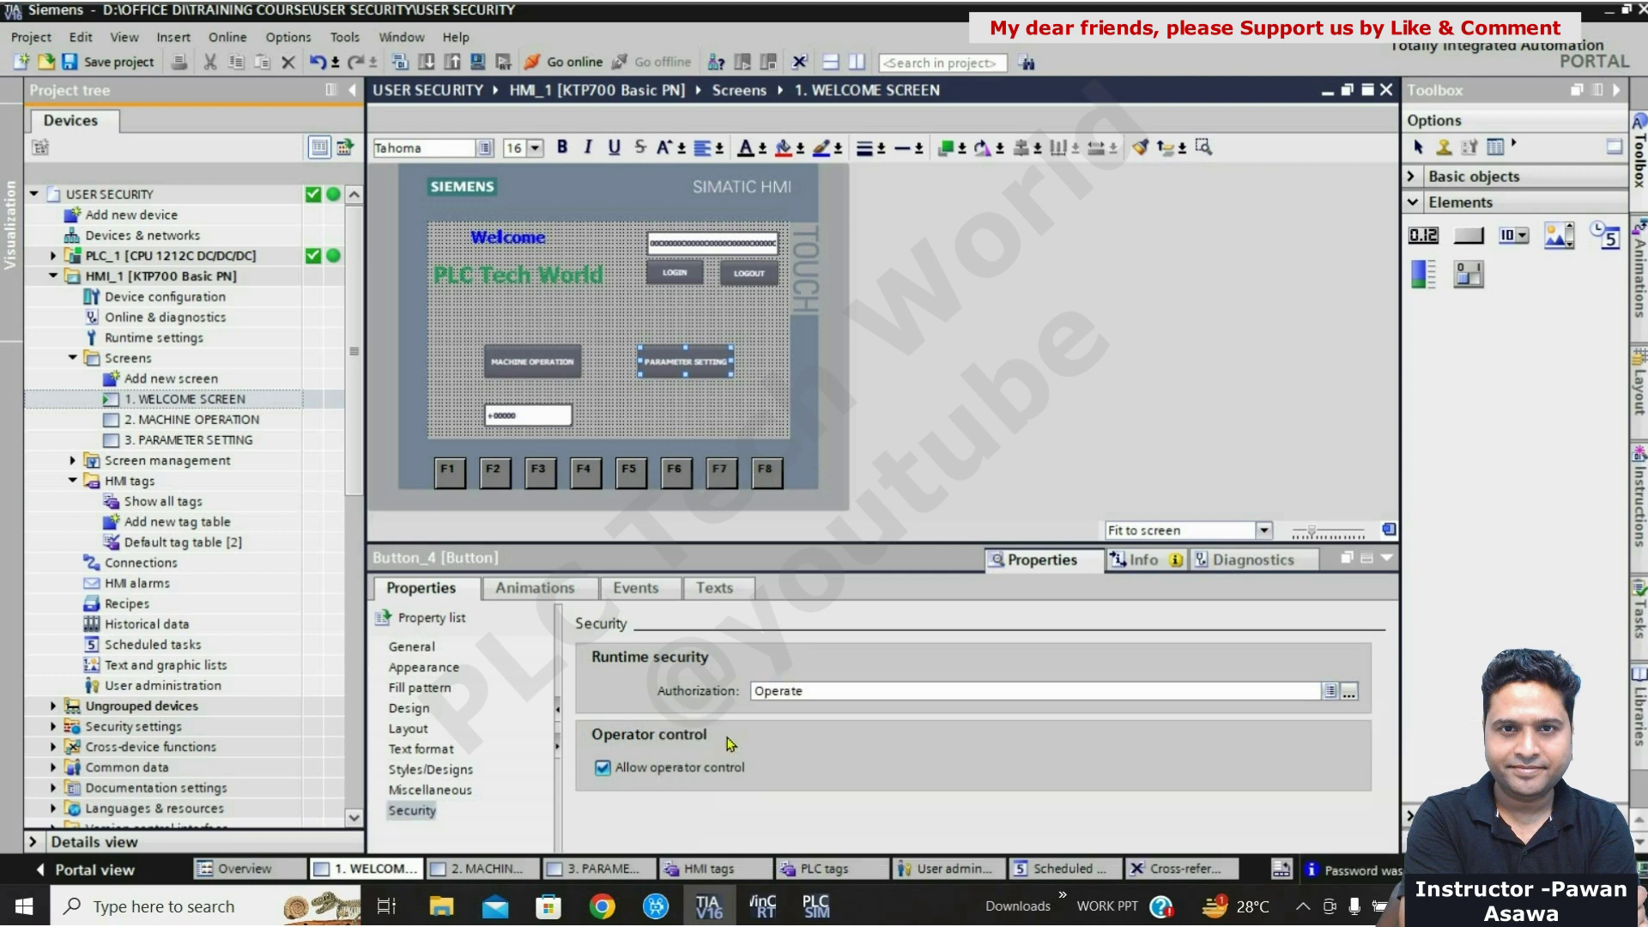
left_click(1388, 560)
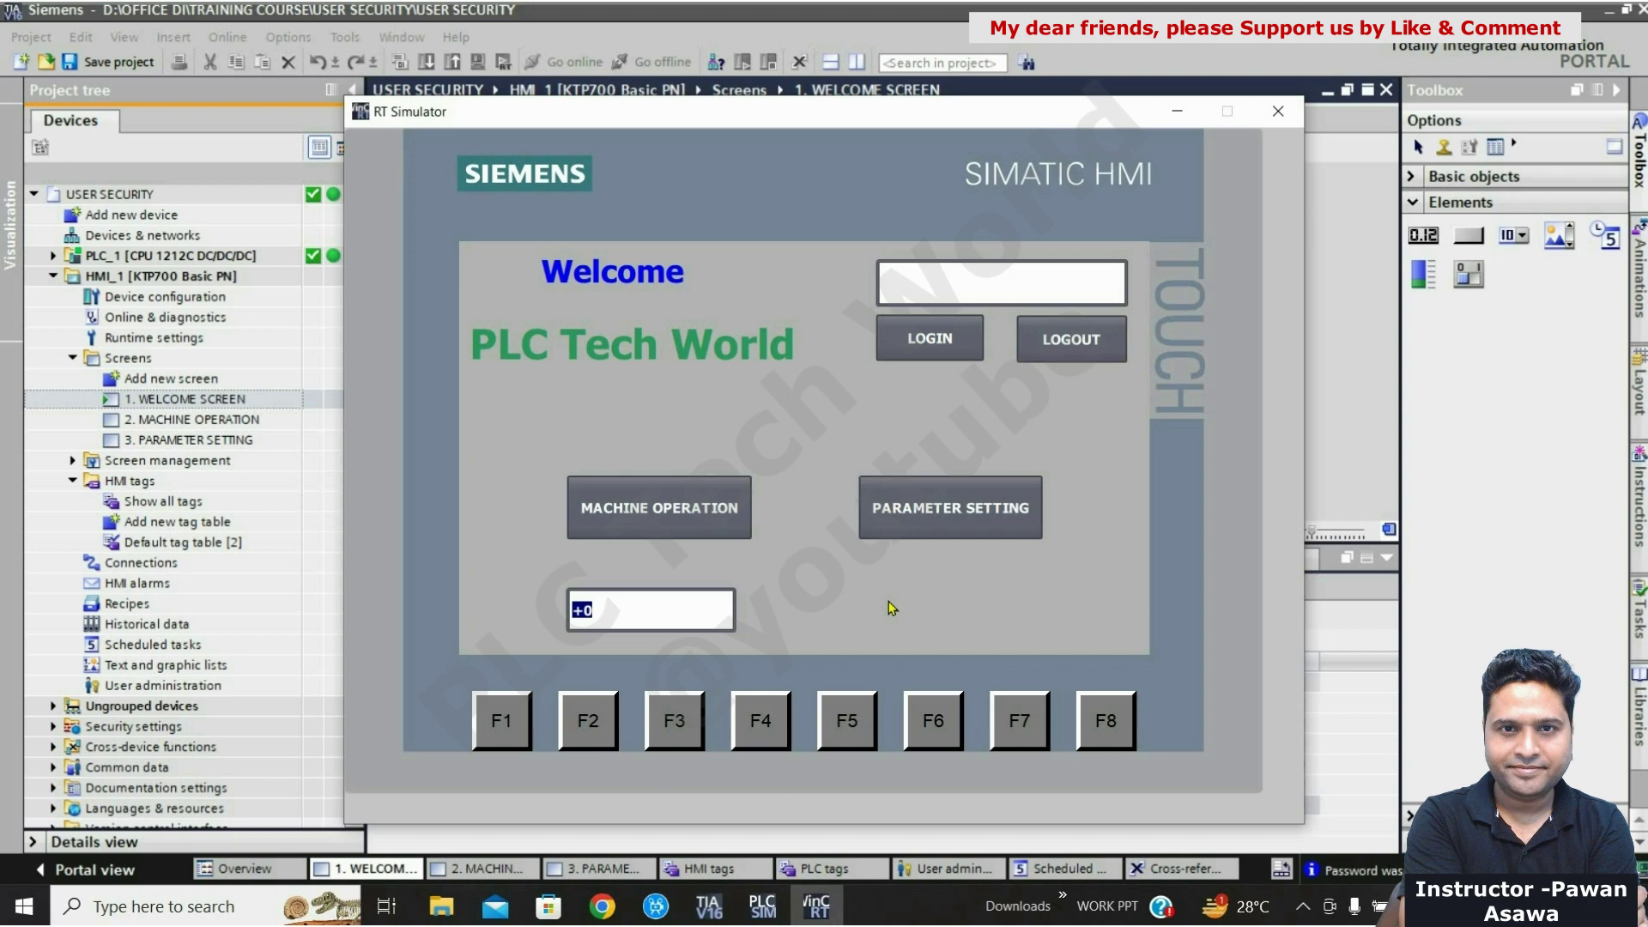
Step: Try MACHINE OPERATION, PARAMETER SETTING and the value field, dismissing each Login prompt that appears
left_click(697, 534)
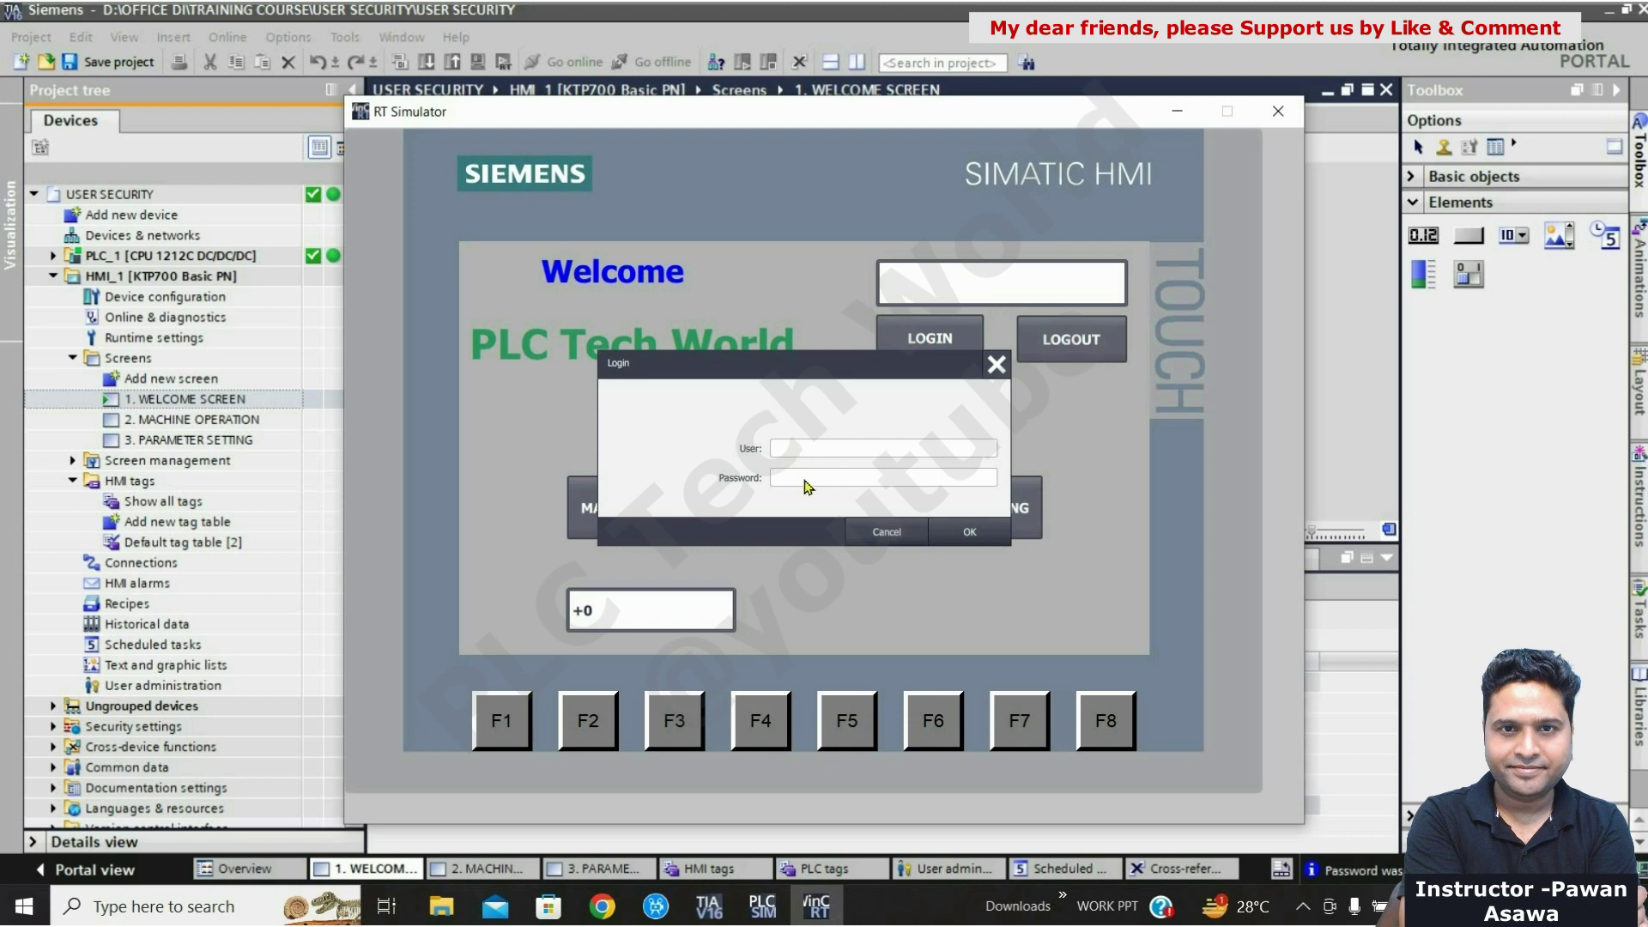
left_click(874, 530)
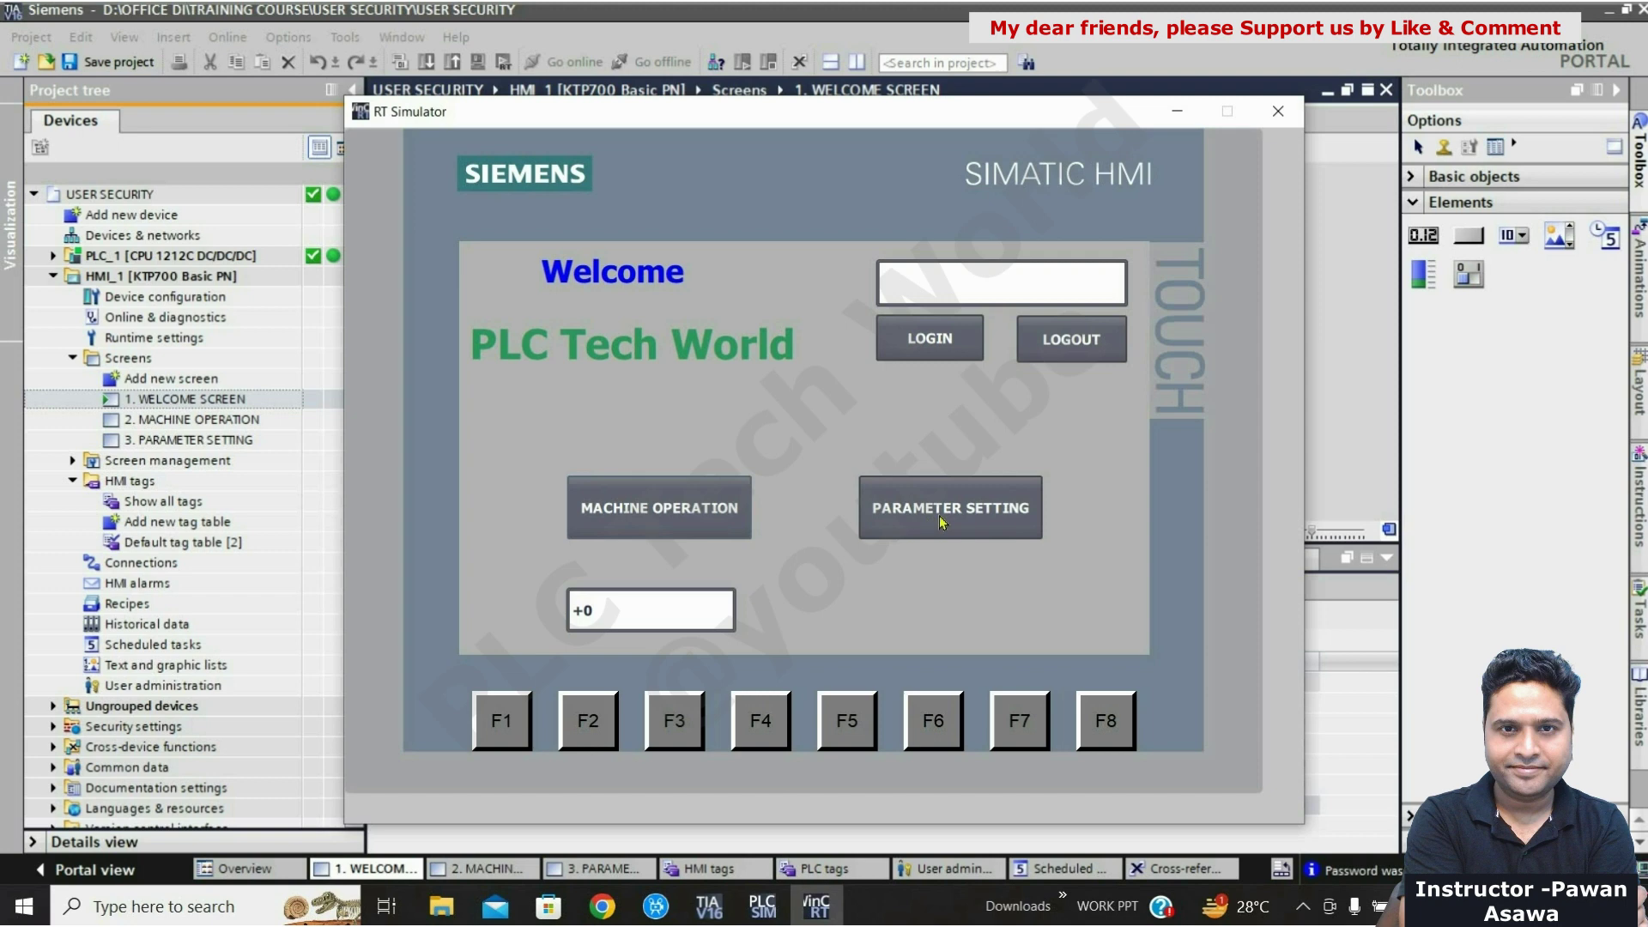
left_click(941, 521)
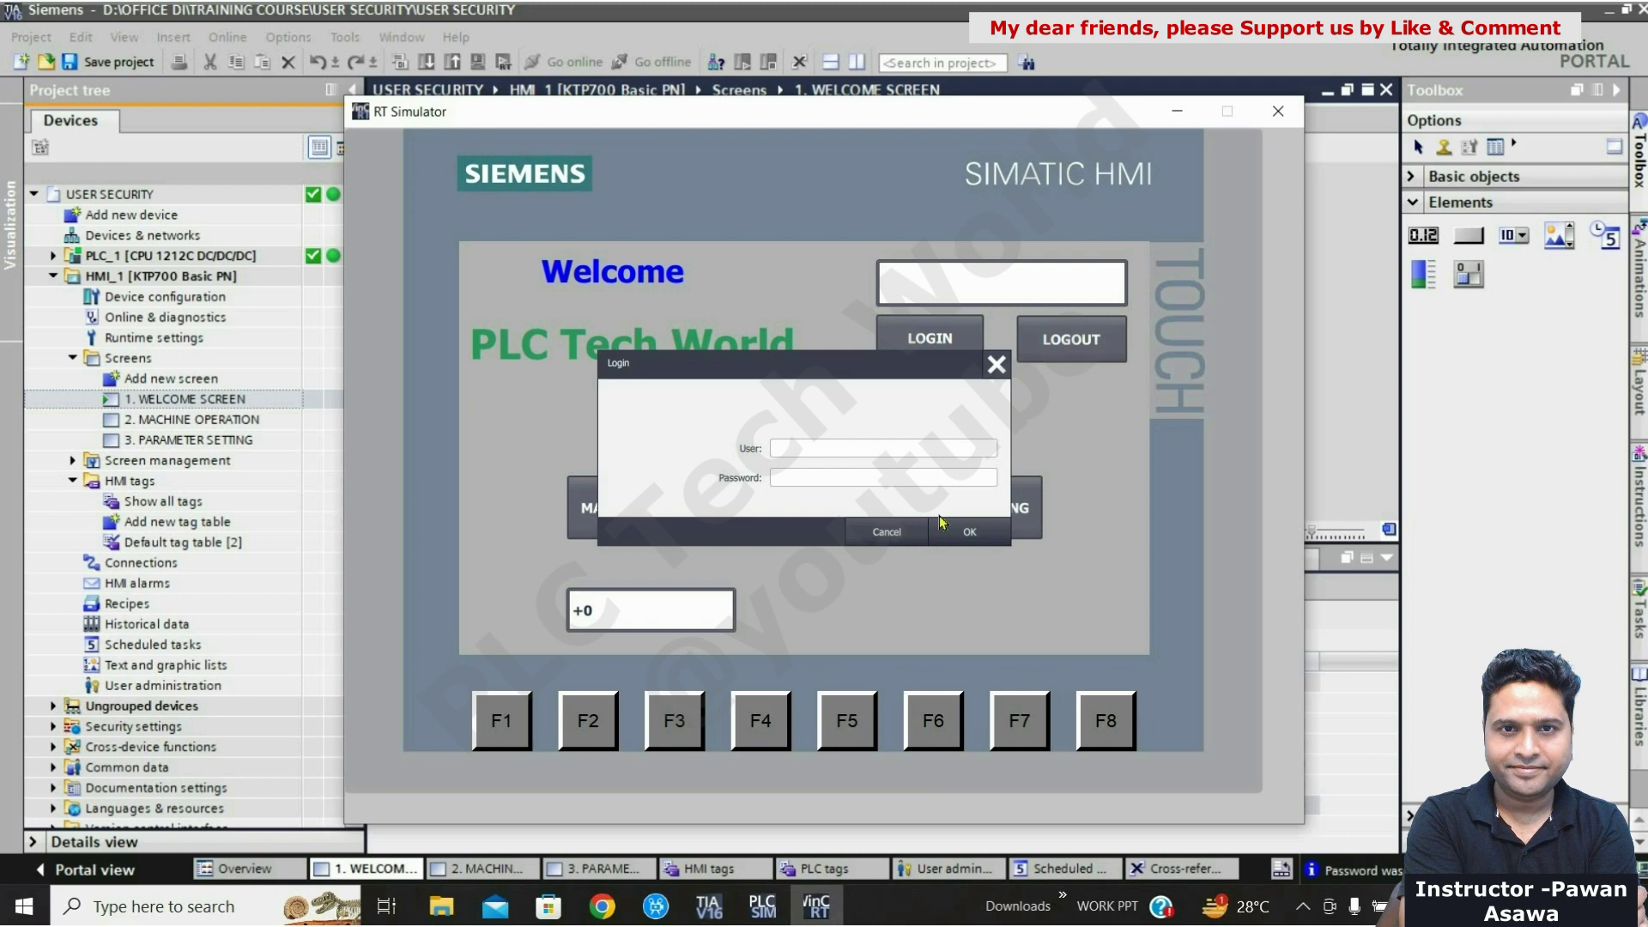
left_click(998, 375)
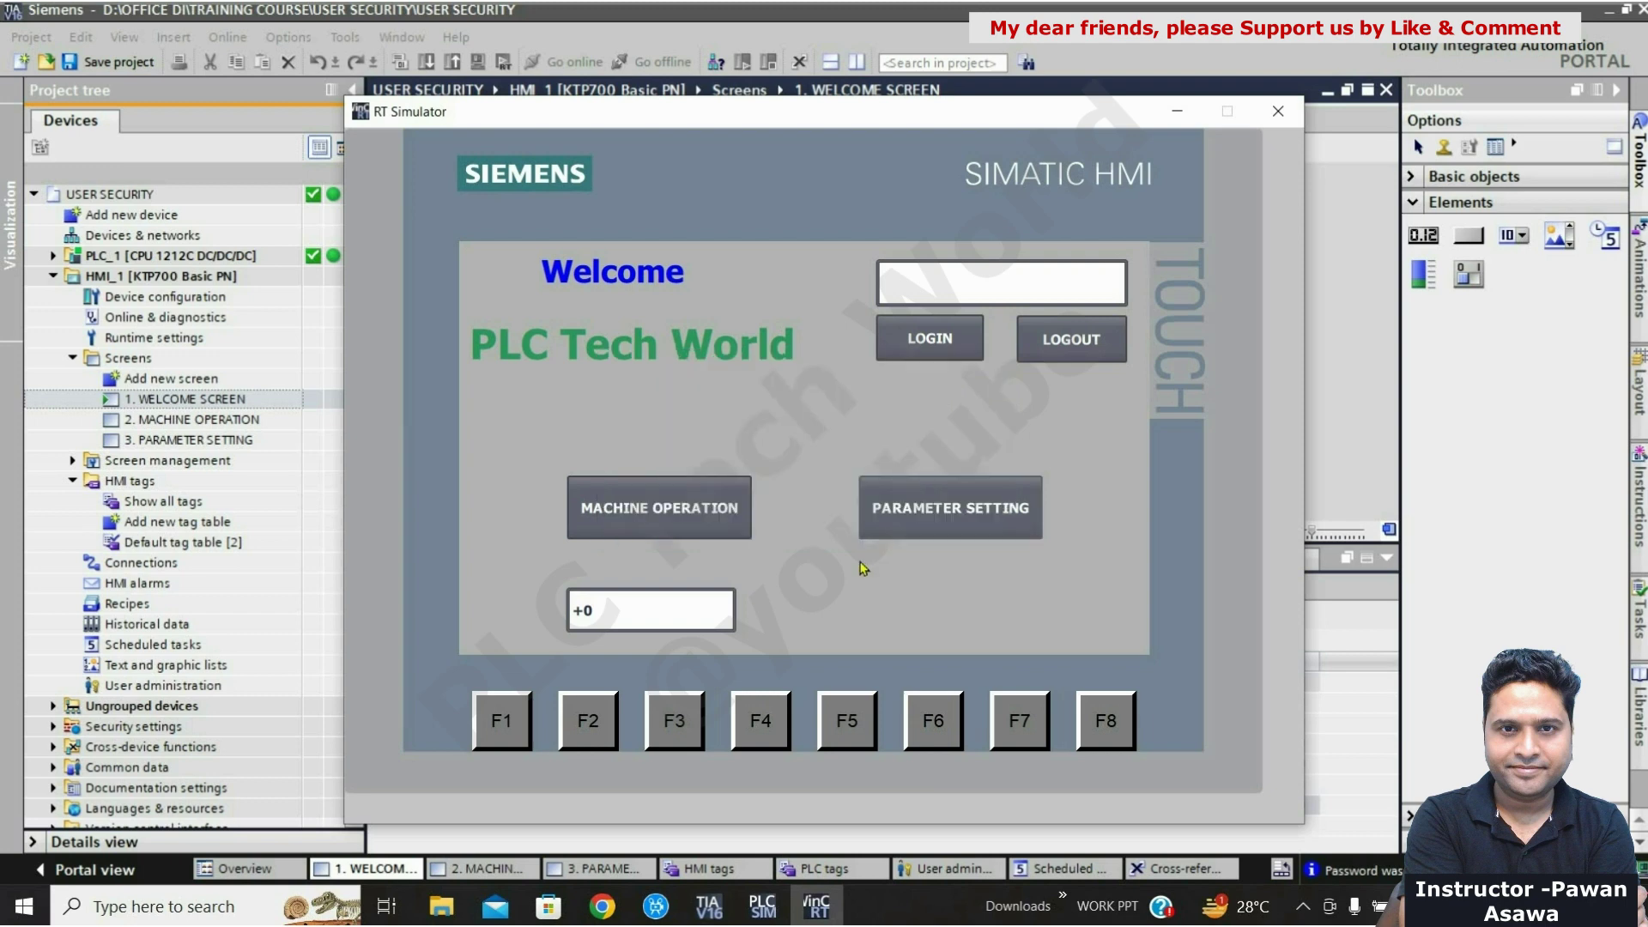
left_click(653, 626)
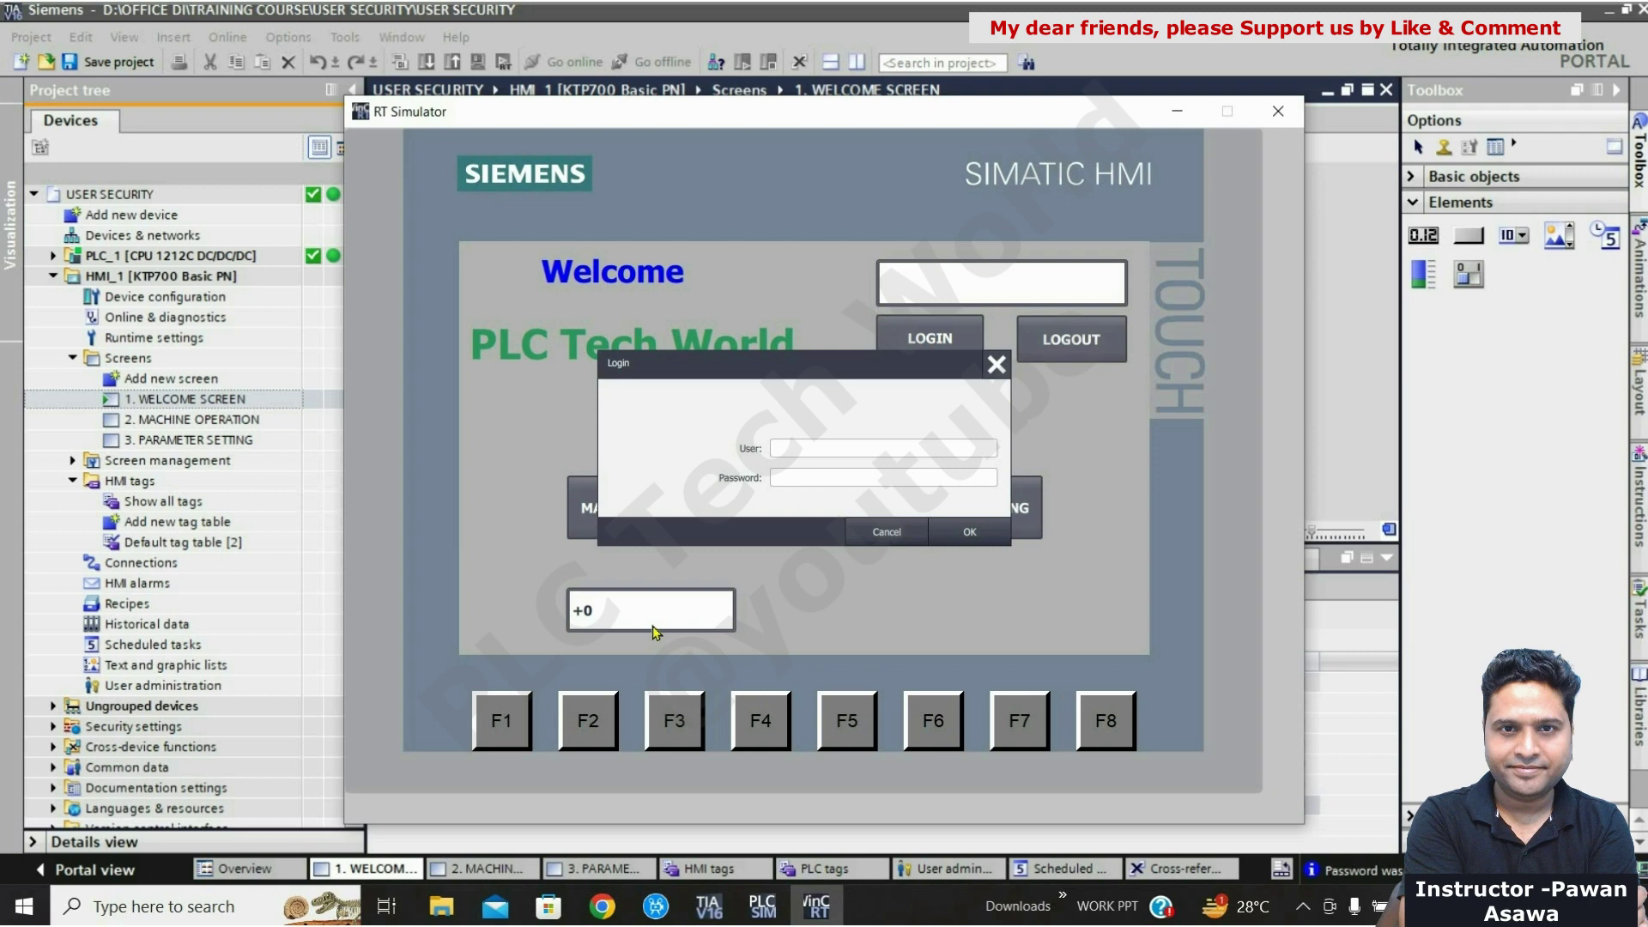
left_click(994, 367)
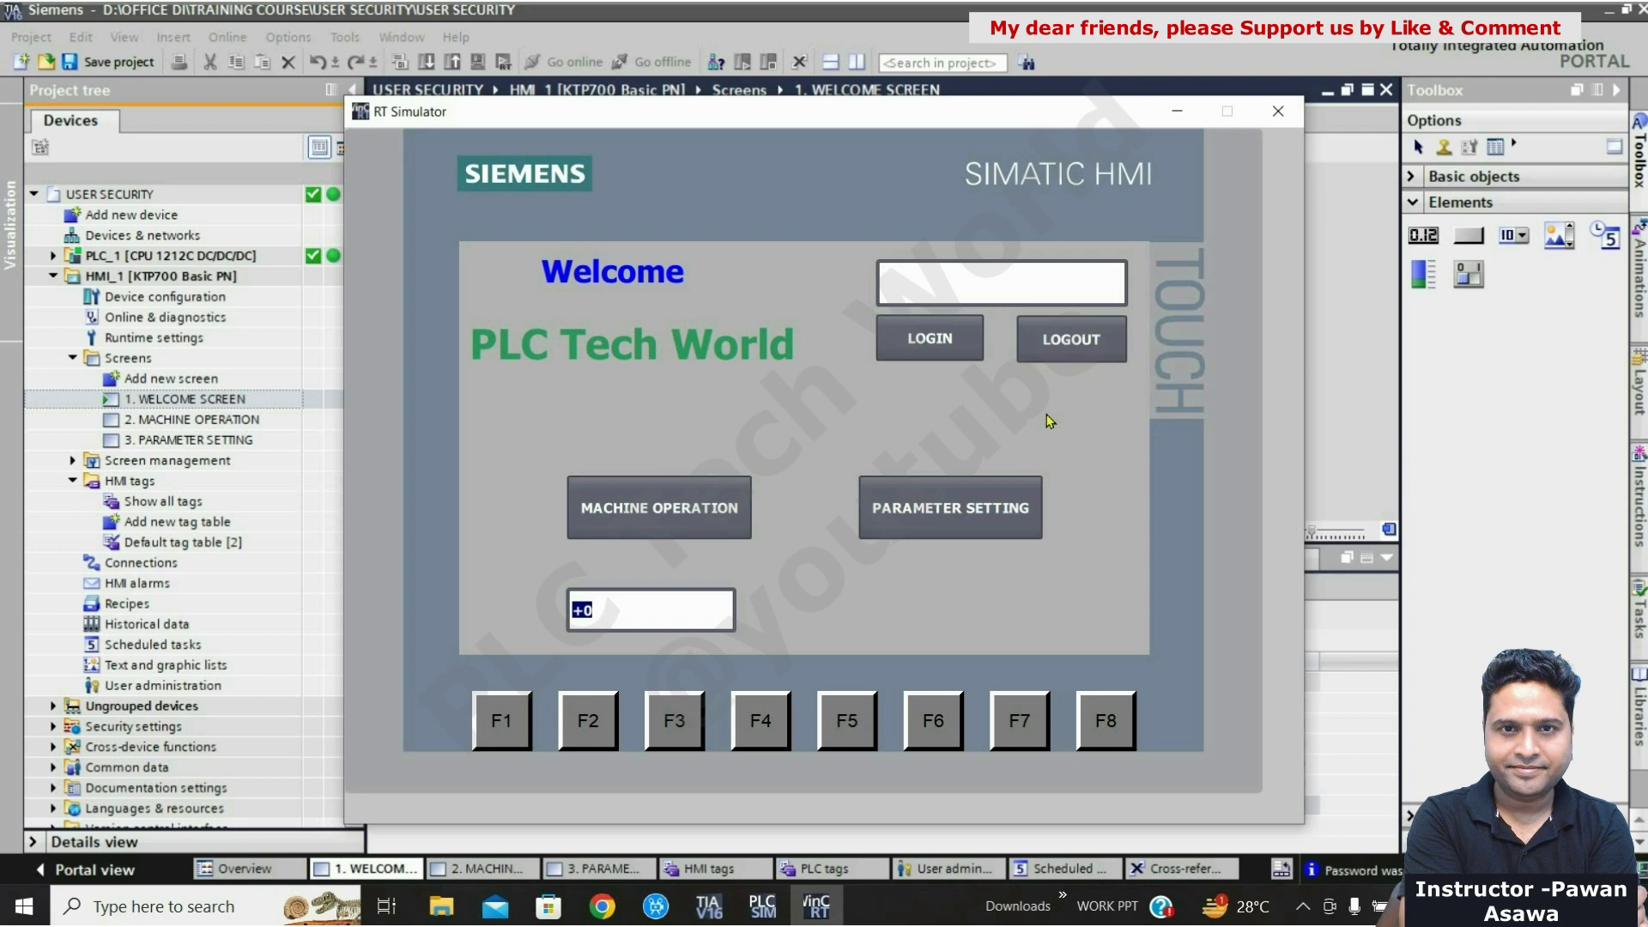
Step: Open the Login dialog and enter the user name on the on-screen keyboard
left_click(945, 355)
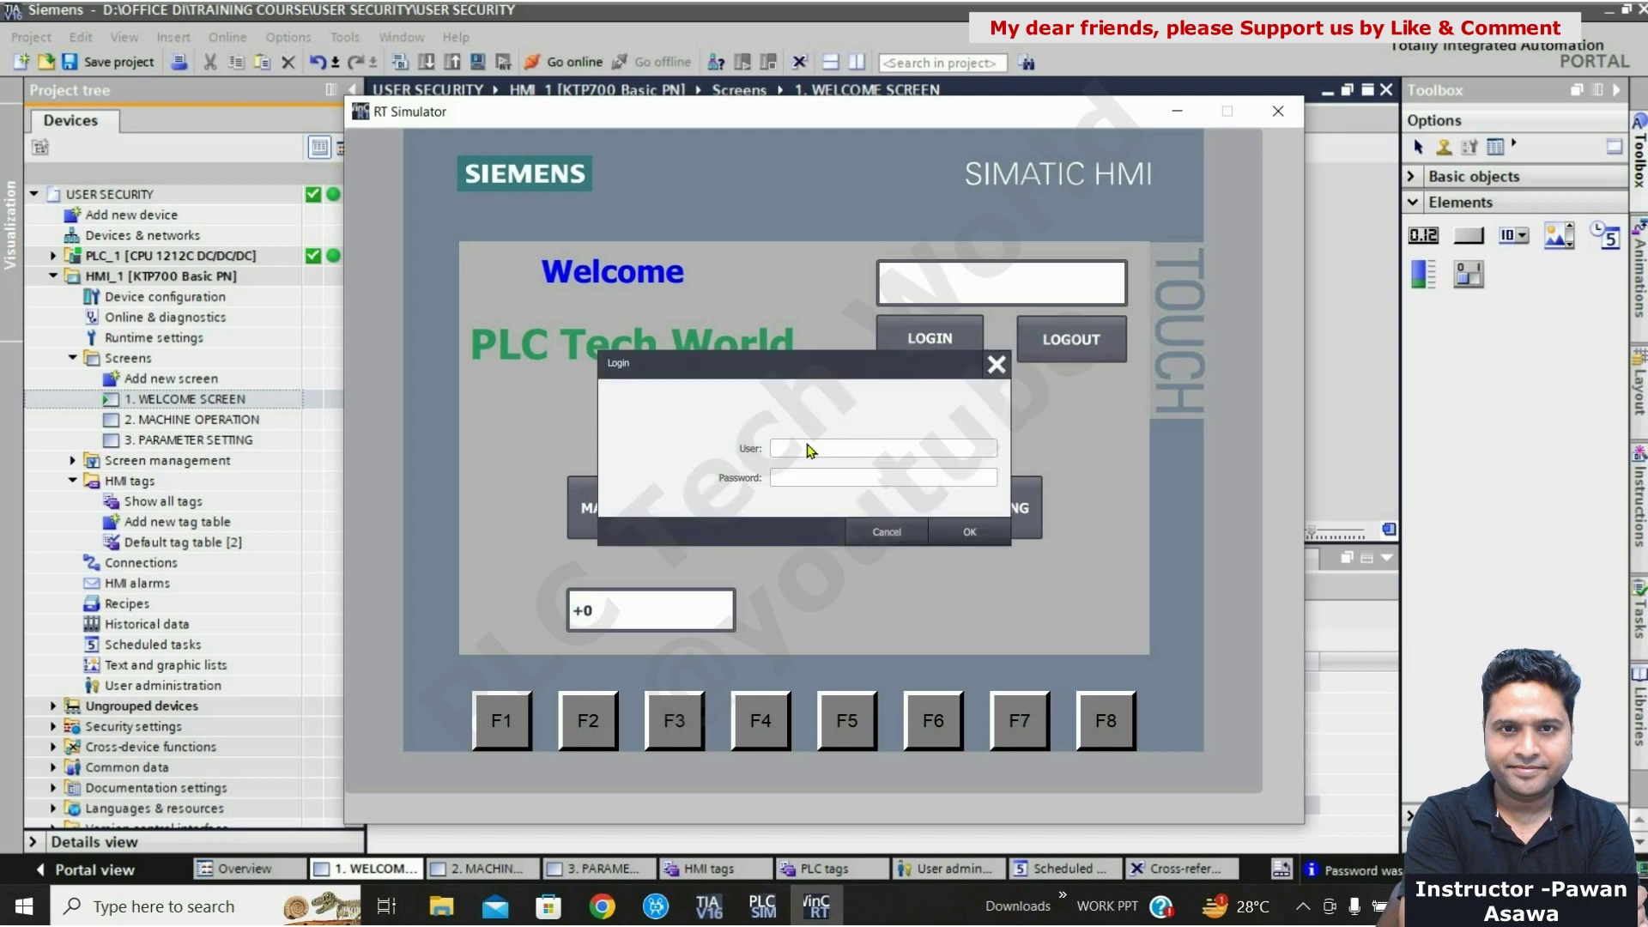
left_click(810, 450)
left_click(892, 396)
left_click(601, 464)
left_click(657, 392)
left_click(705, 395)
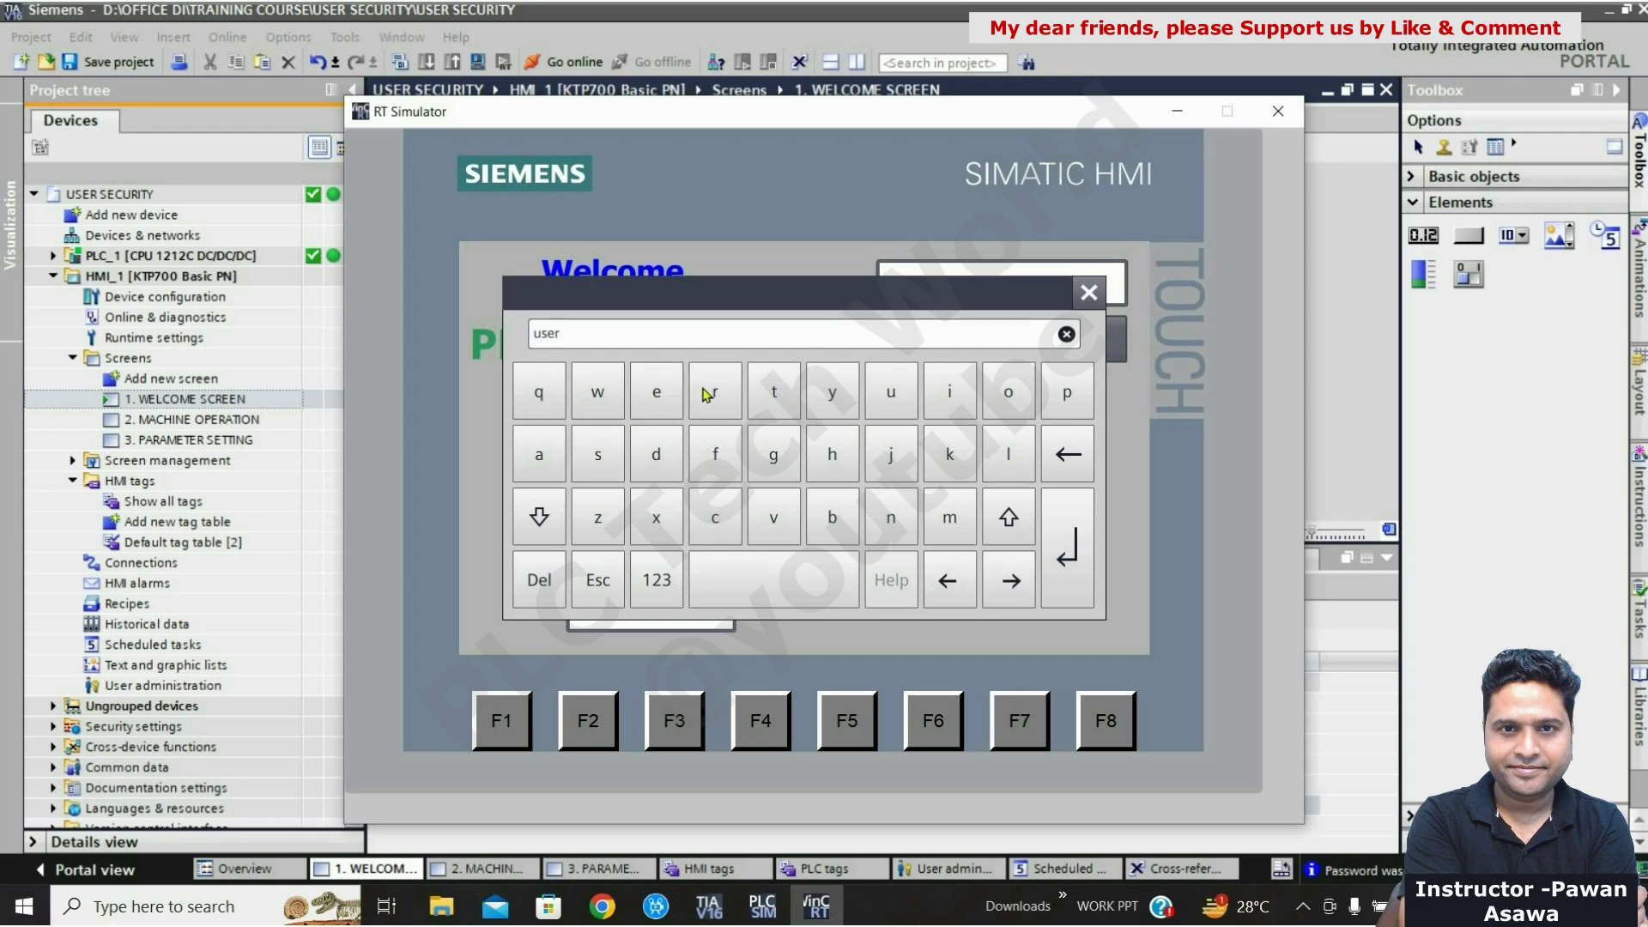
left_click(1066, 553)
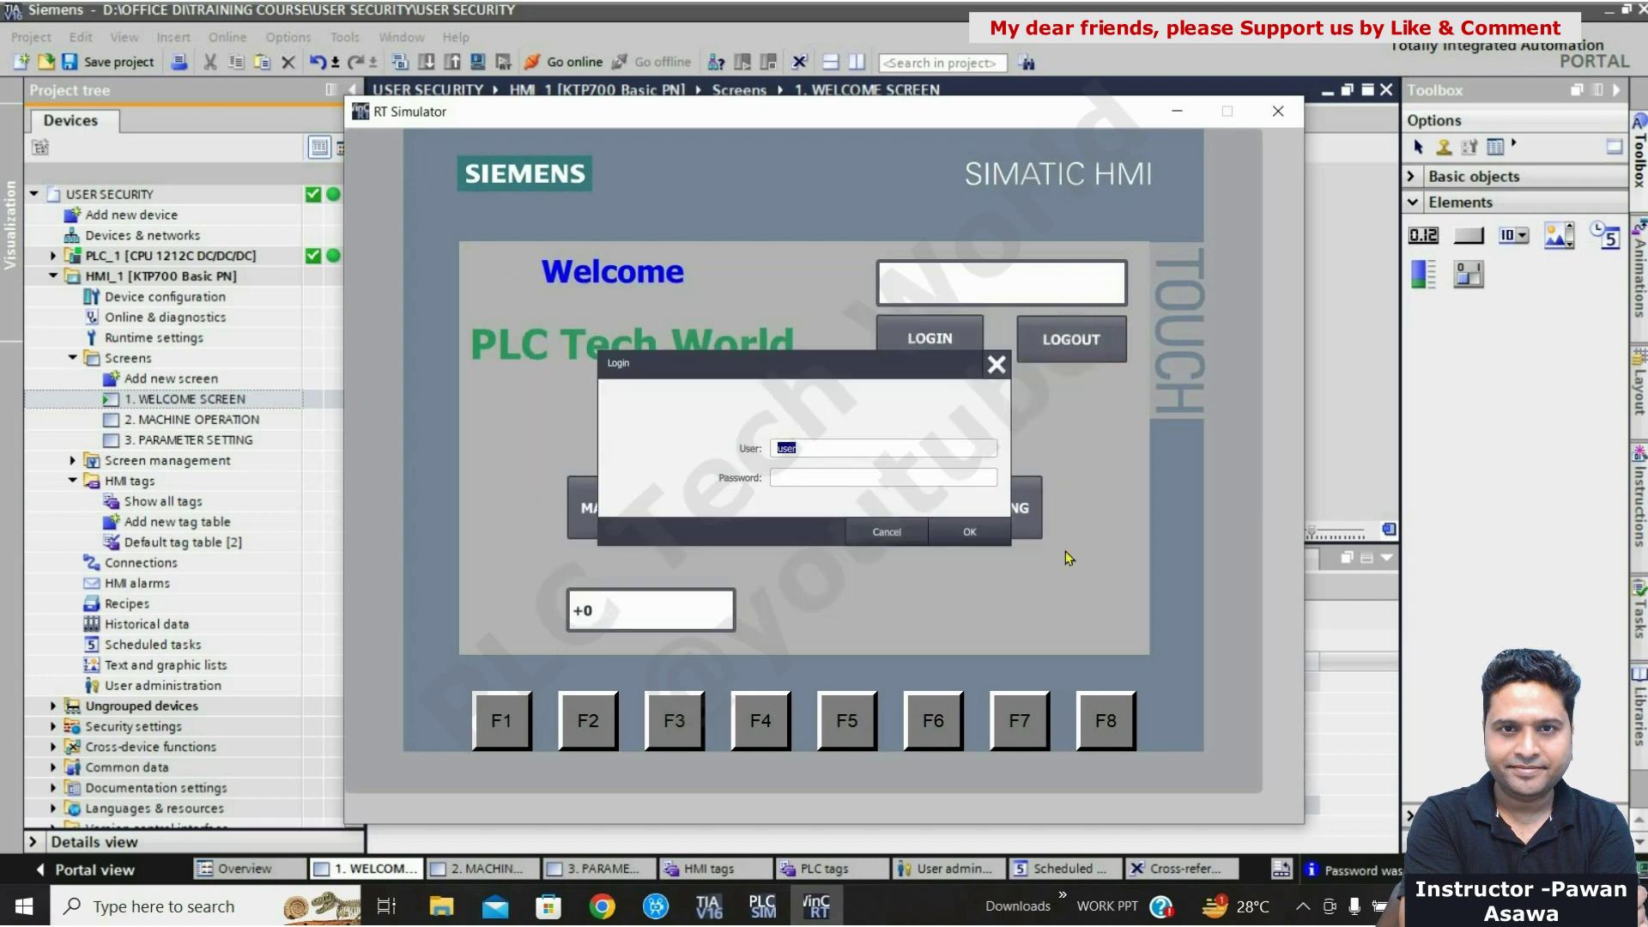
Step: Enter the numeric password on the keypad and confirm the login
left_click(830, 486)
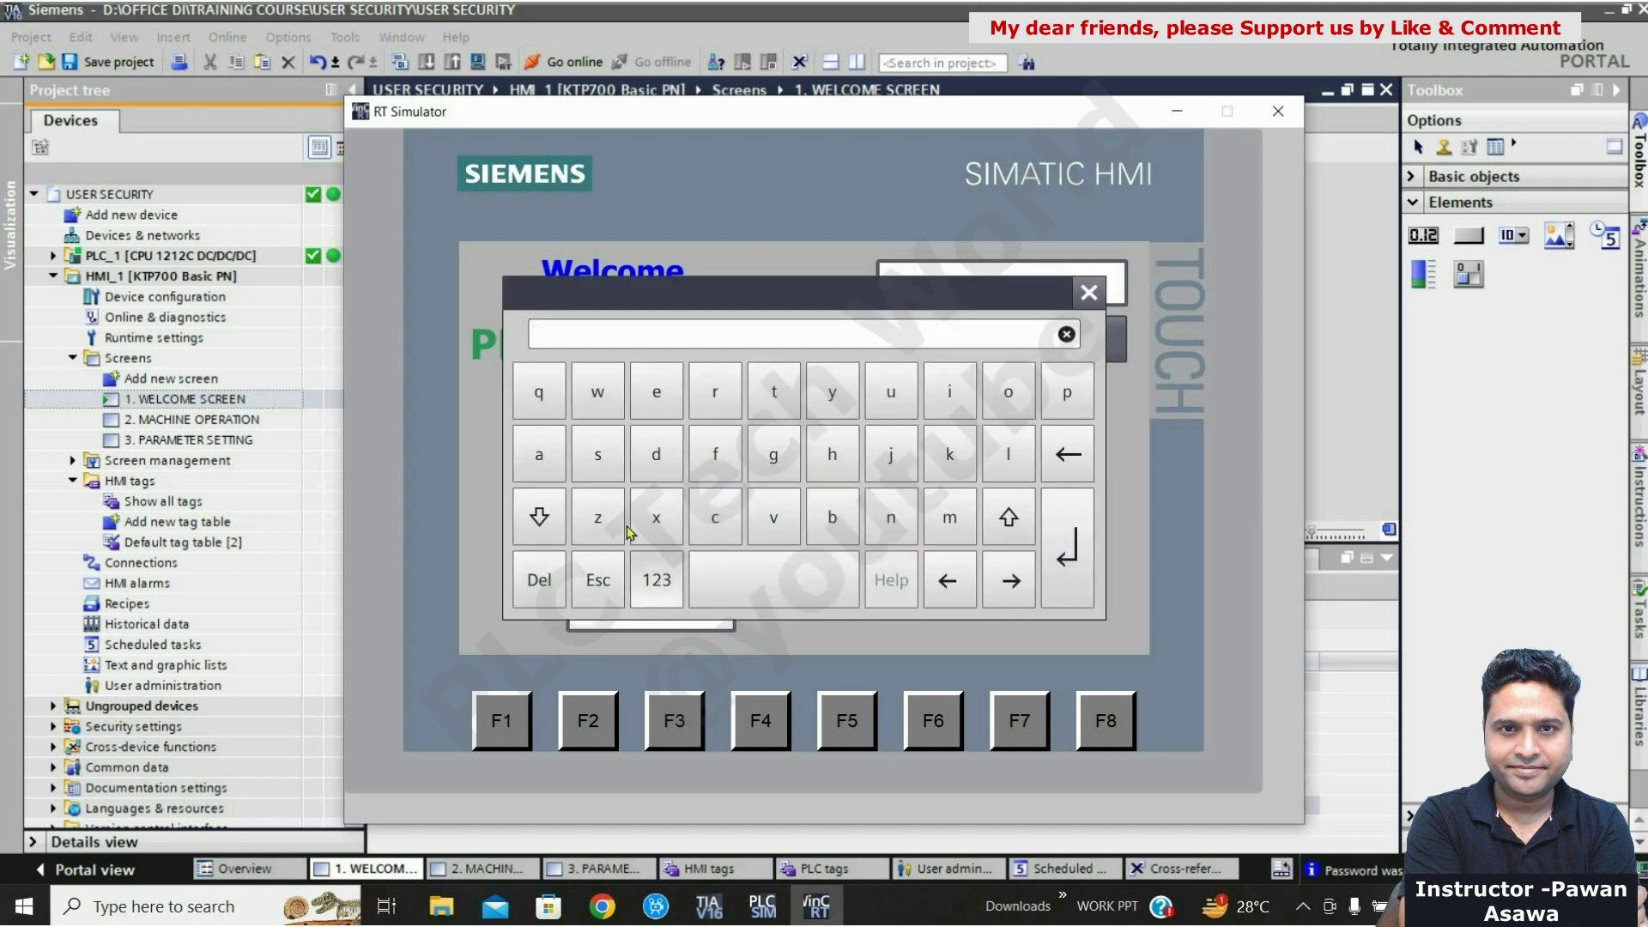
left_click(656, 579)
left_click(539, 392)
left_click(599, 391)
left_click(648, 397)
left_click(714, 397)
left_click(783, 397)
left_click(1078, 562)
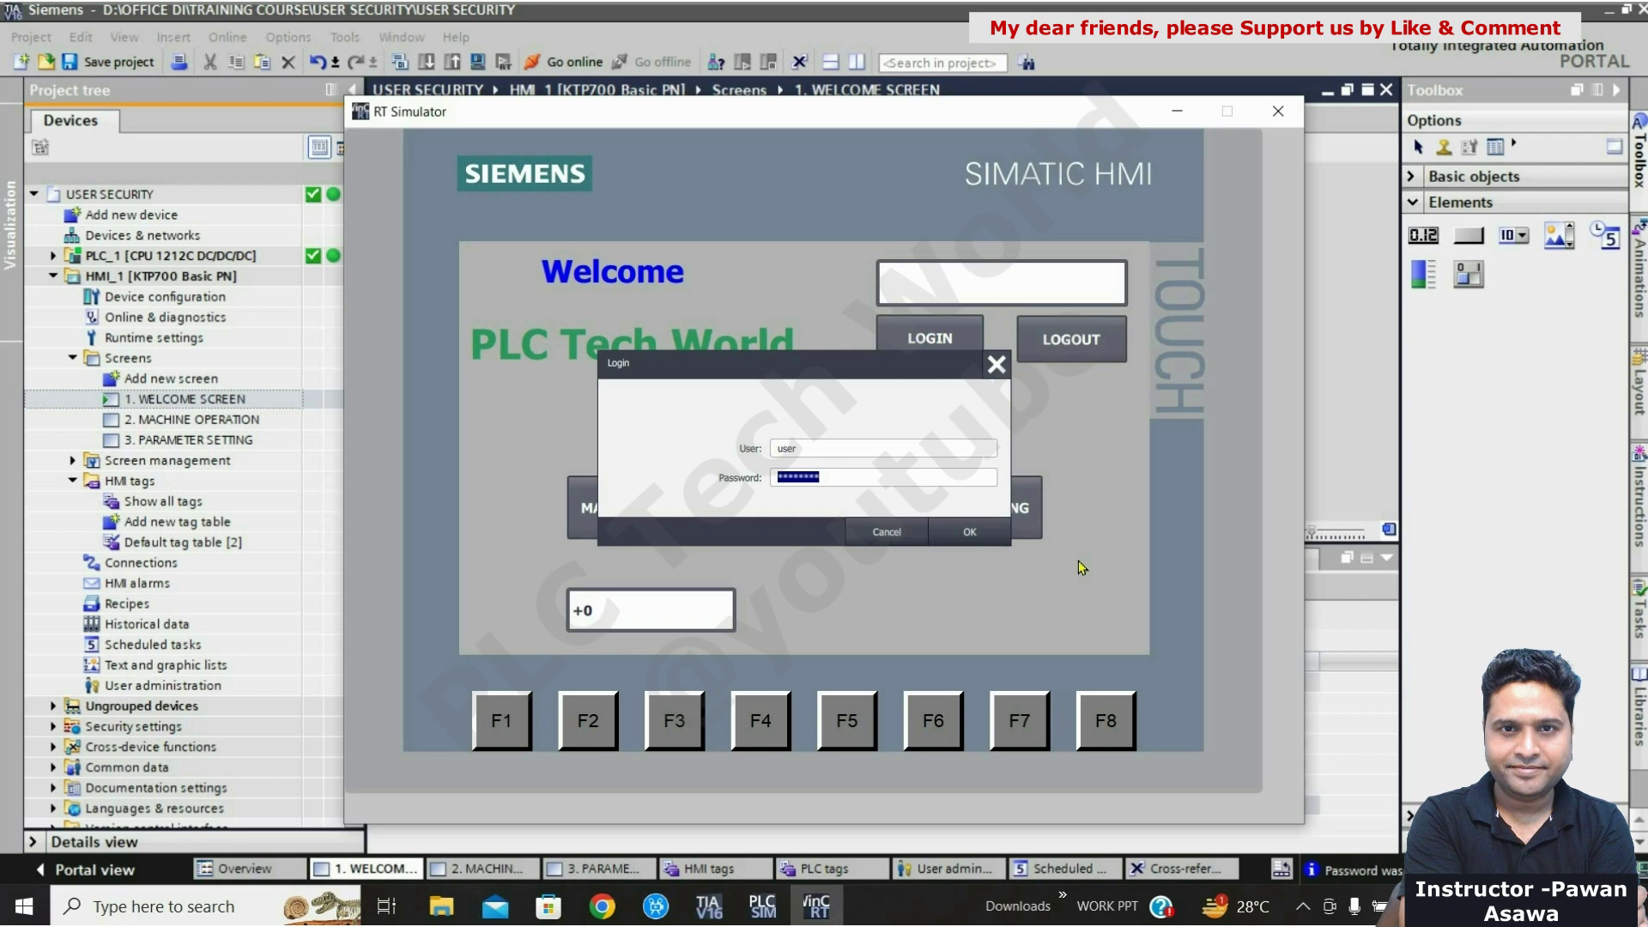
left_click(973, 534)
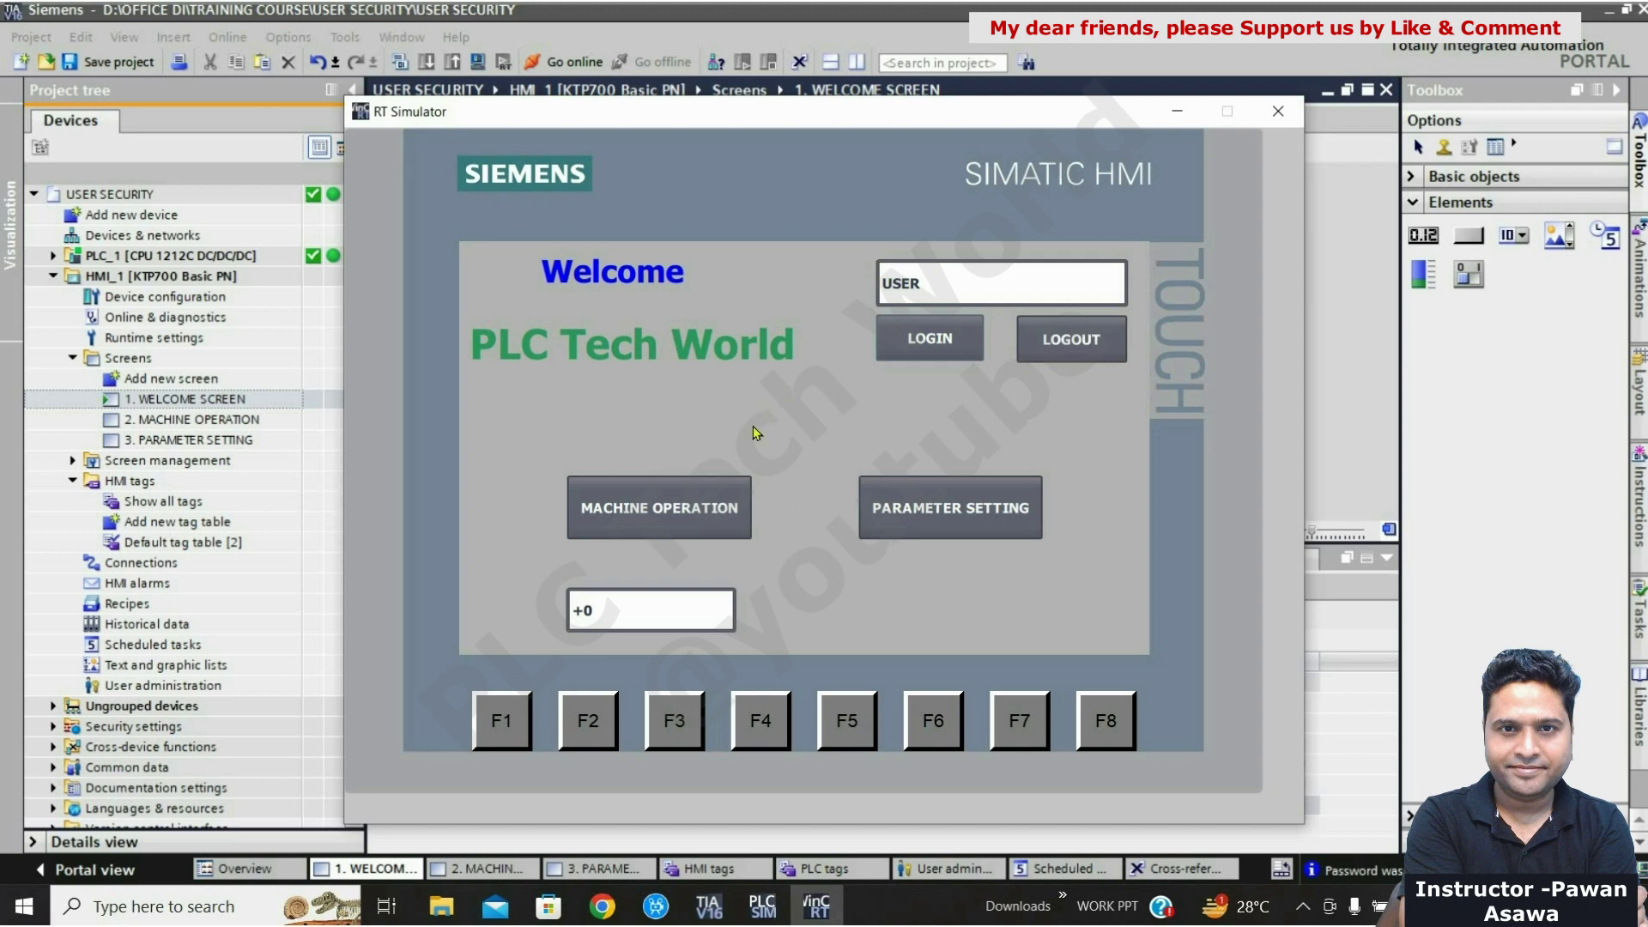
Step: Visit the Machine Operation and Parameter Setting screens, returning to Welcome each time
left_click(658, 514)
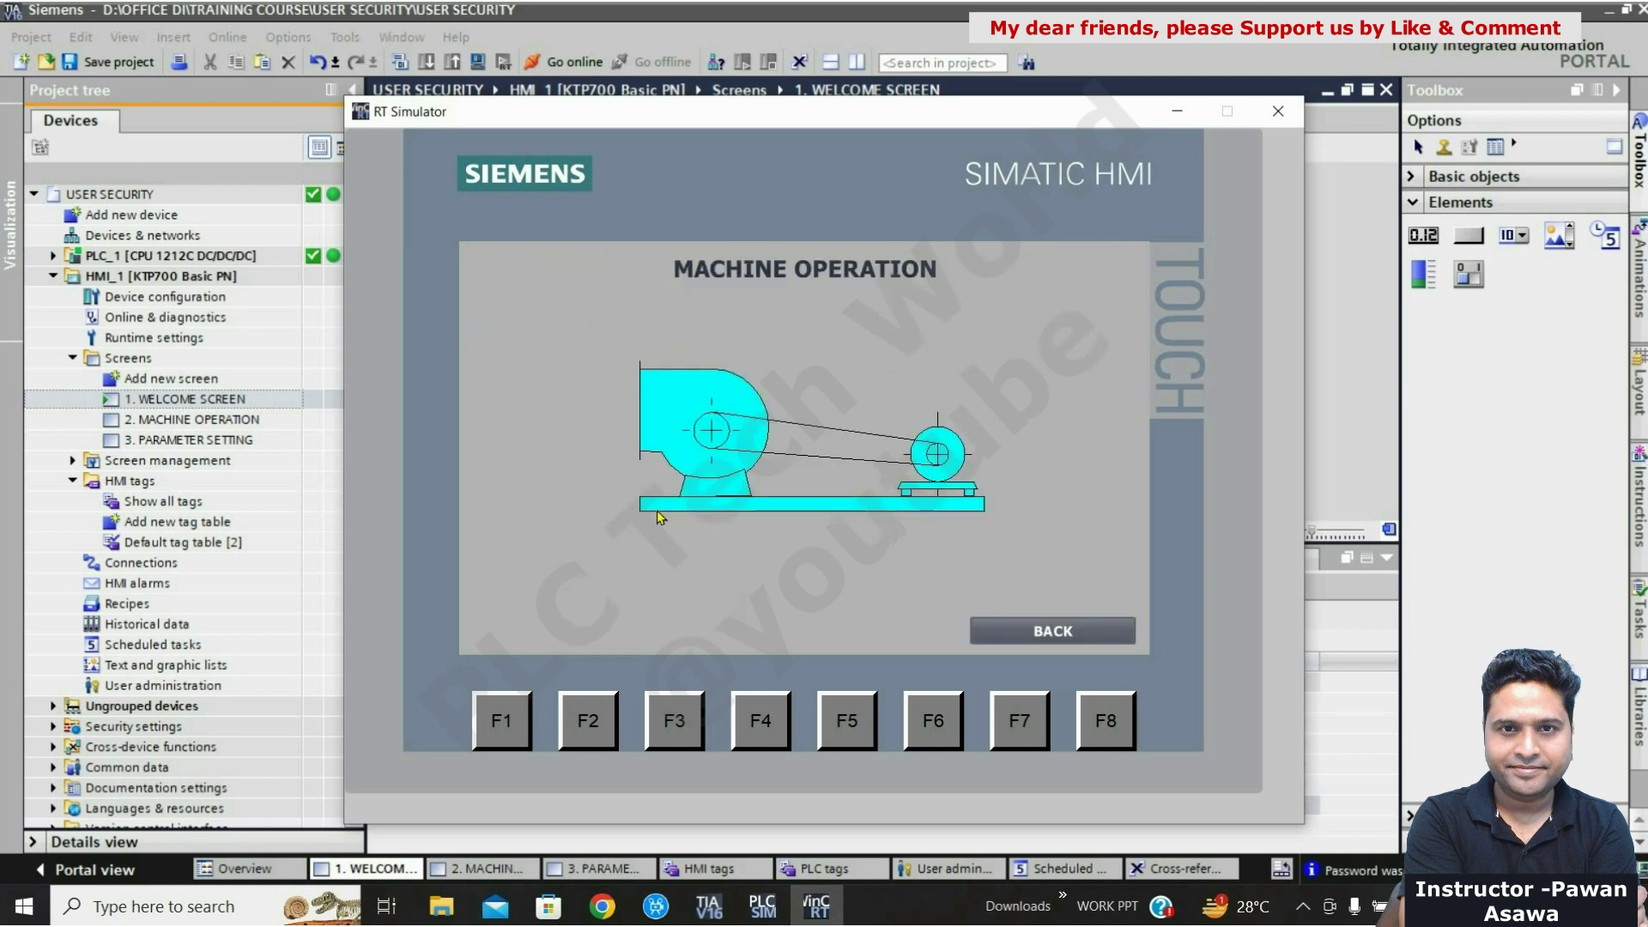
left_click(1073, 642)
left_click(956, 498)
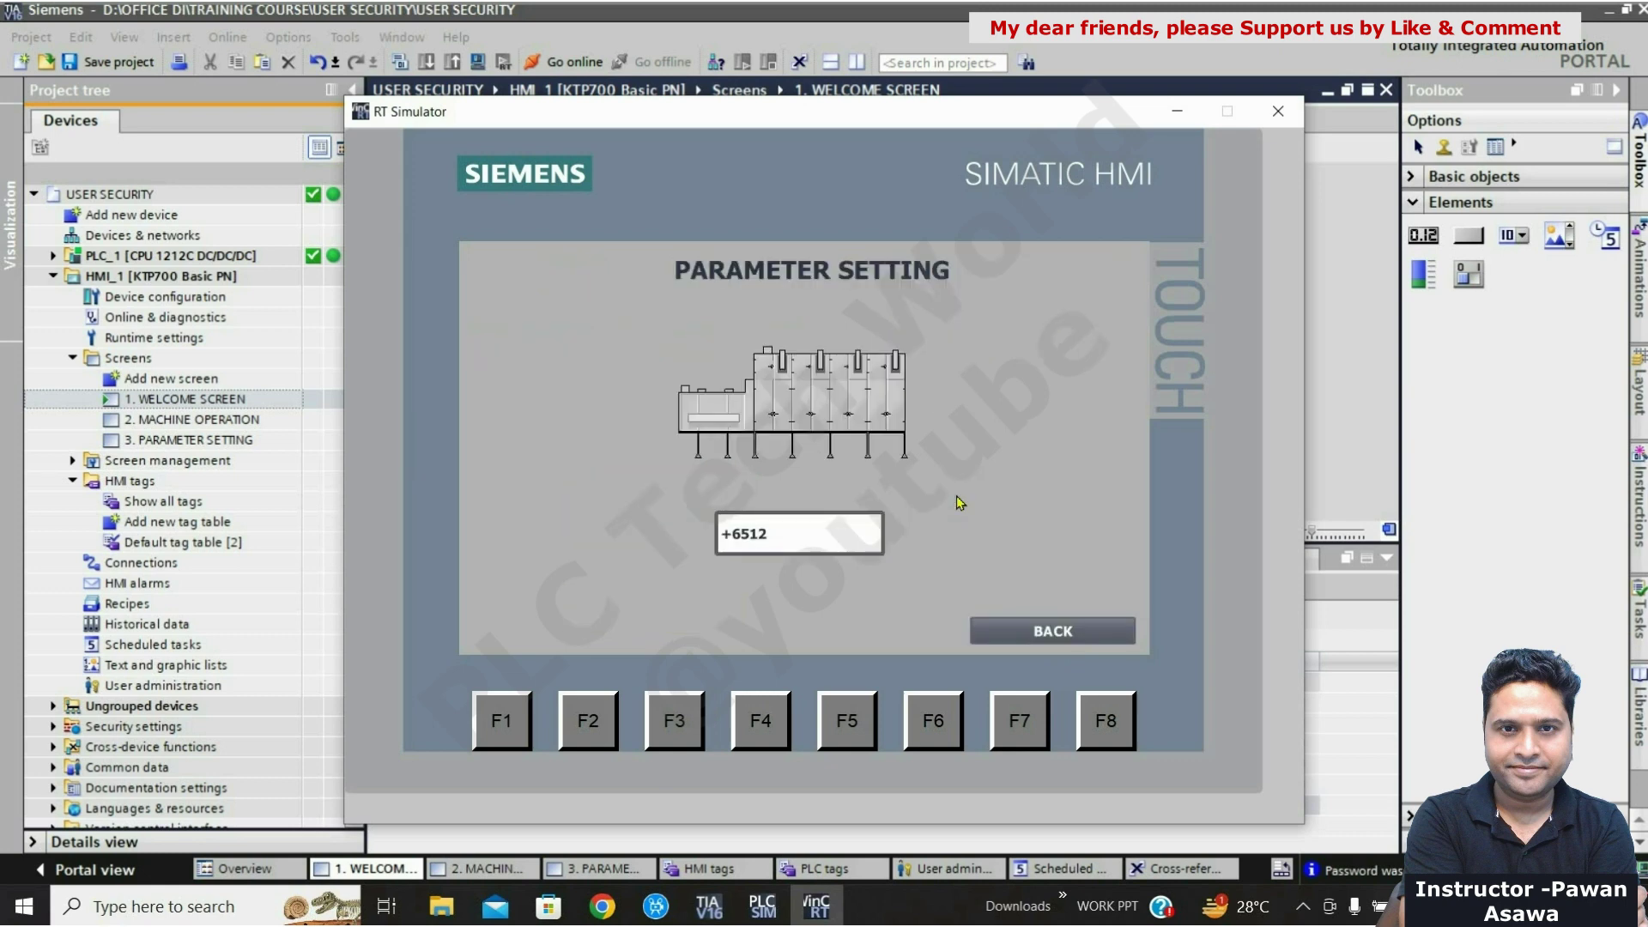
left_click(1043, 635)
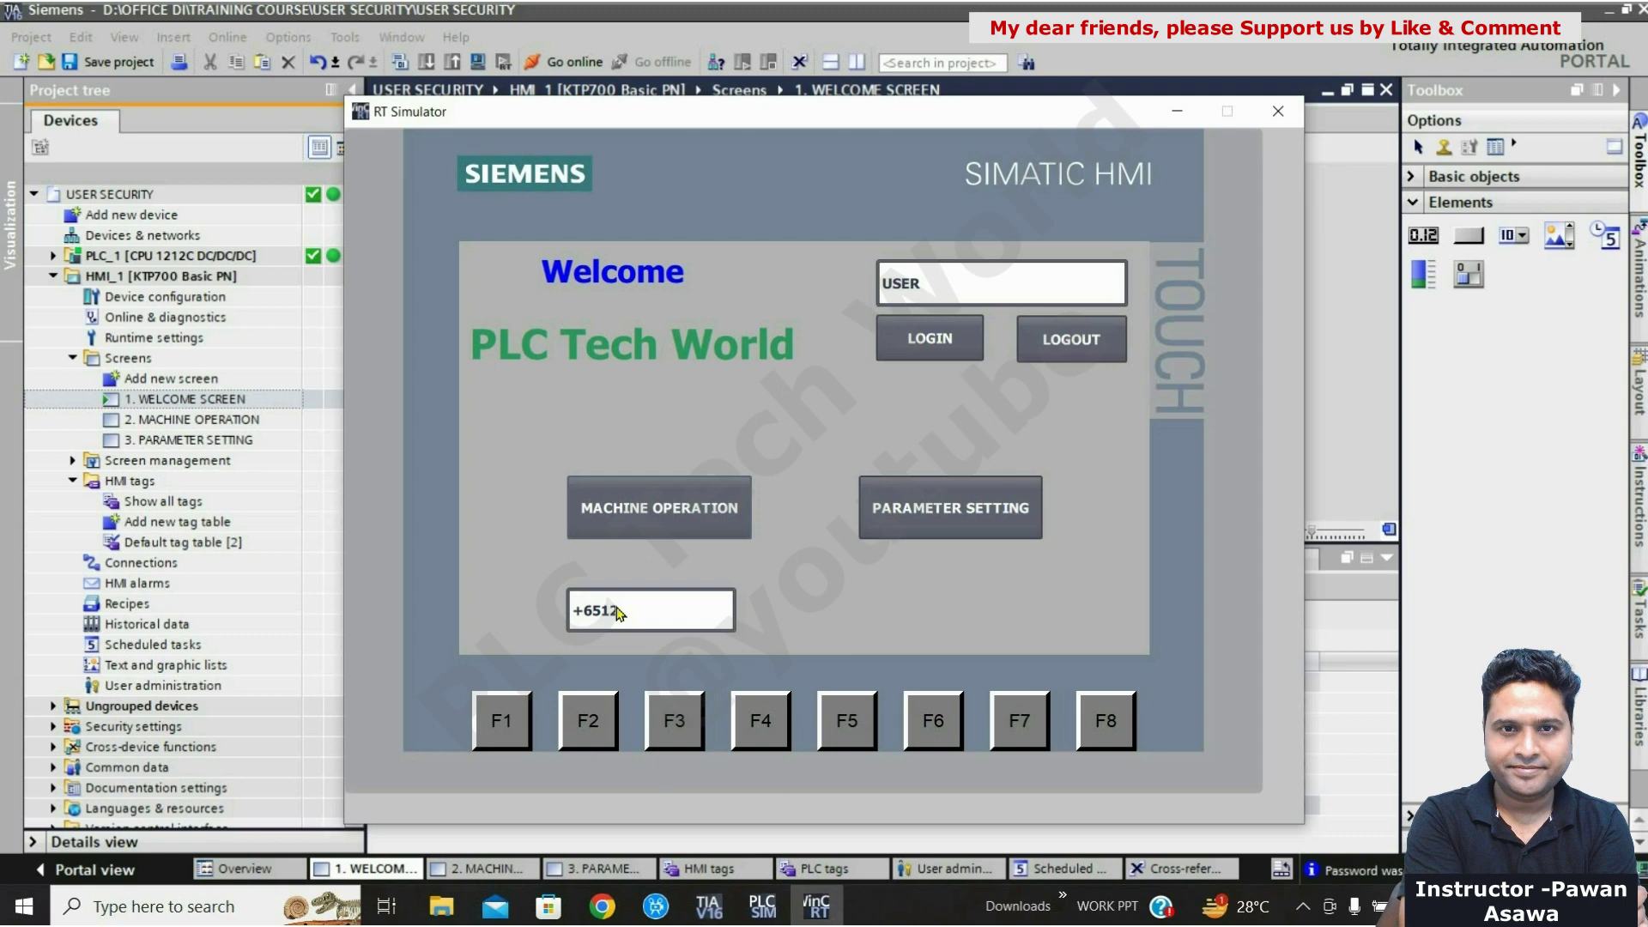
Step: Change the welcome screen value field from +6512 to 2565
left_click(618, 612)
left_click(625, 513)
left_click(631, 470)
left_click(684, 469)
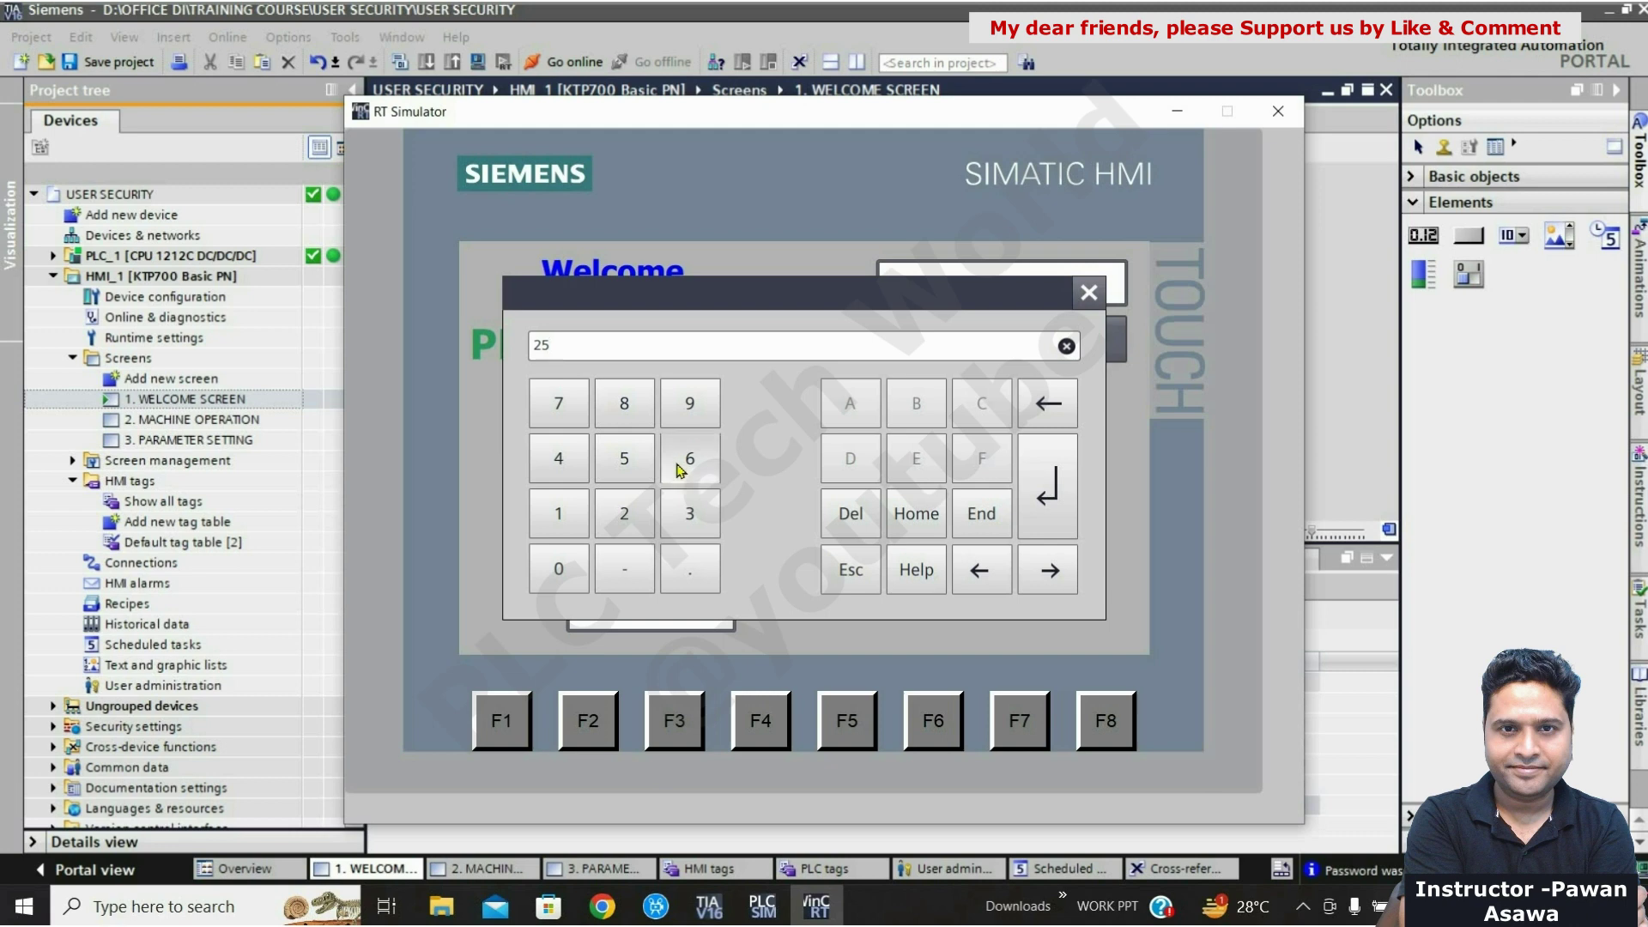
left_click(609, 473)
left_click(1071, 530)
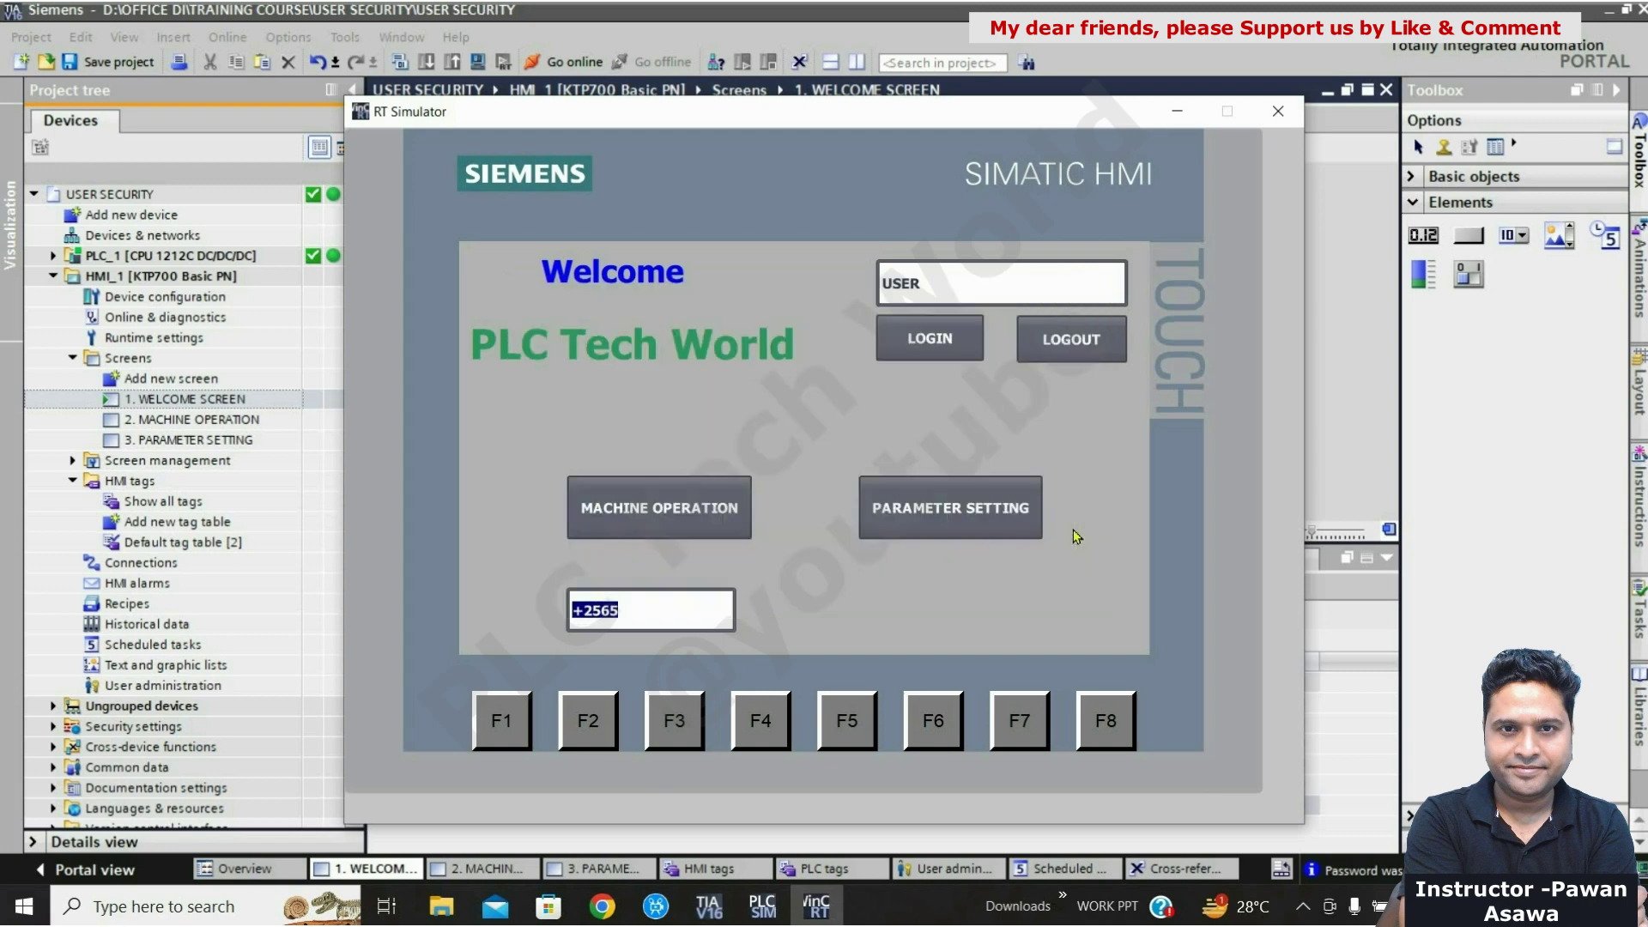